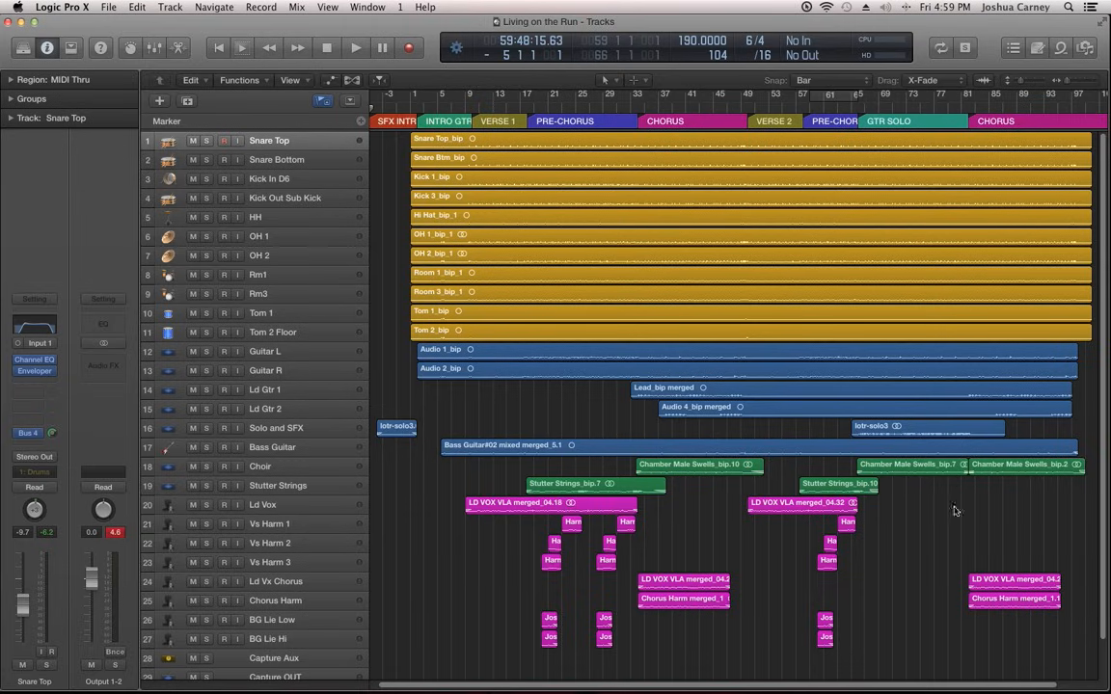
Open the mixer in its own window and enlarge it to show the full channel strips across the screen
key("super+2")
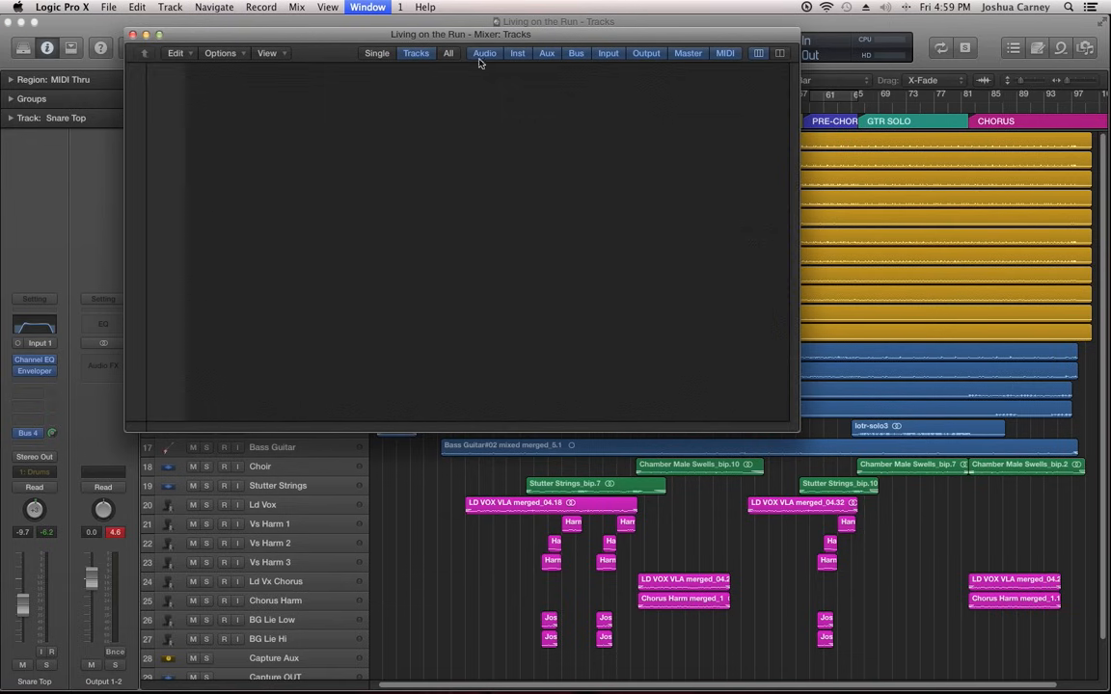
left_click_drag(481, 42, 371, 29)
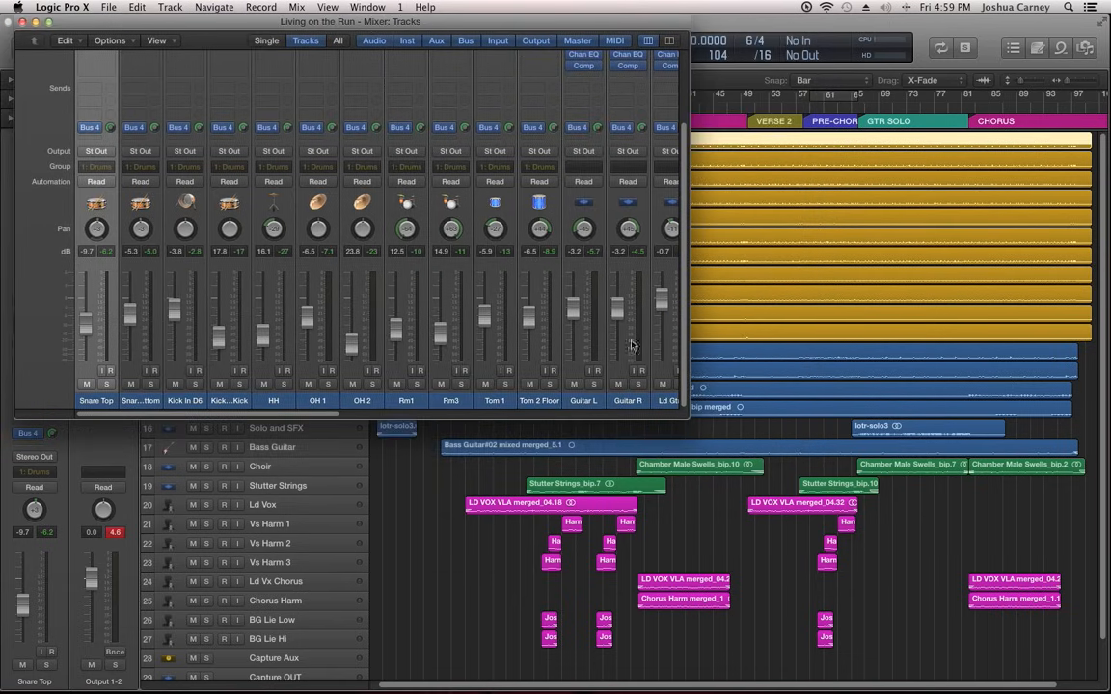
left_click_drag(686, 420, 1064, 679)
left_click_drag(105, 21, 96, 19)
left_click(36, 22)
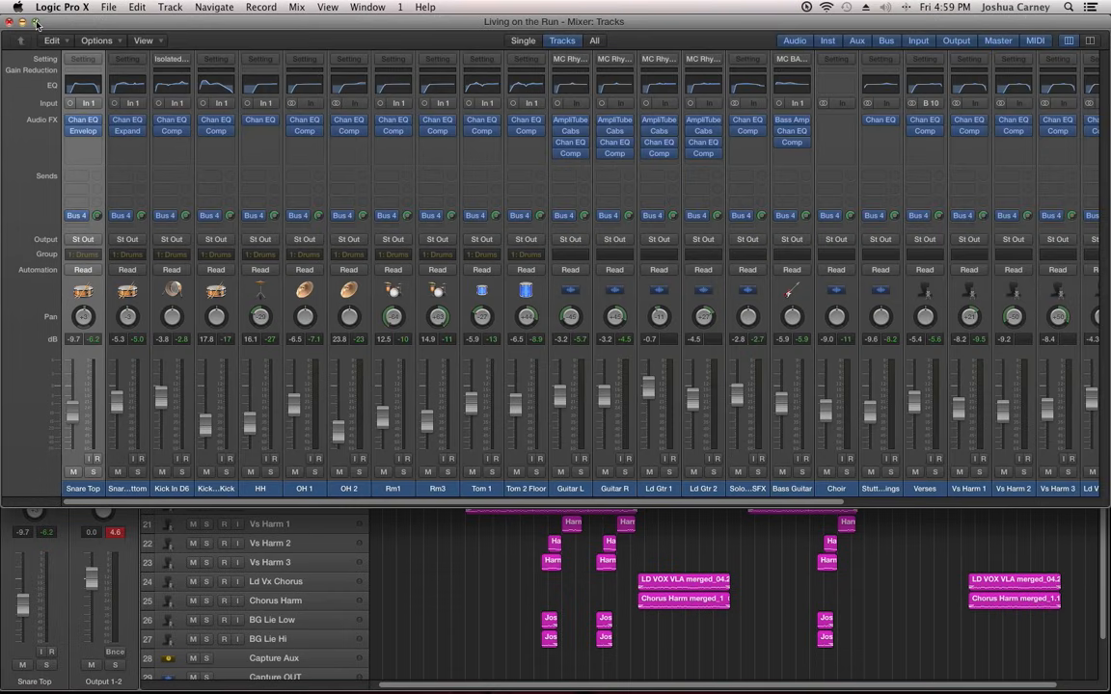
left_click_drag(925, 508, 928, 590)
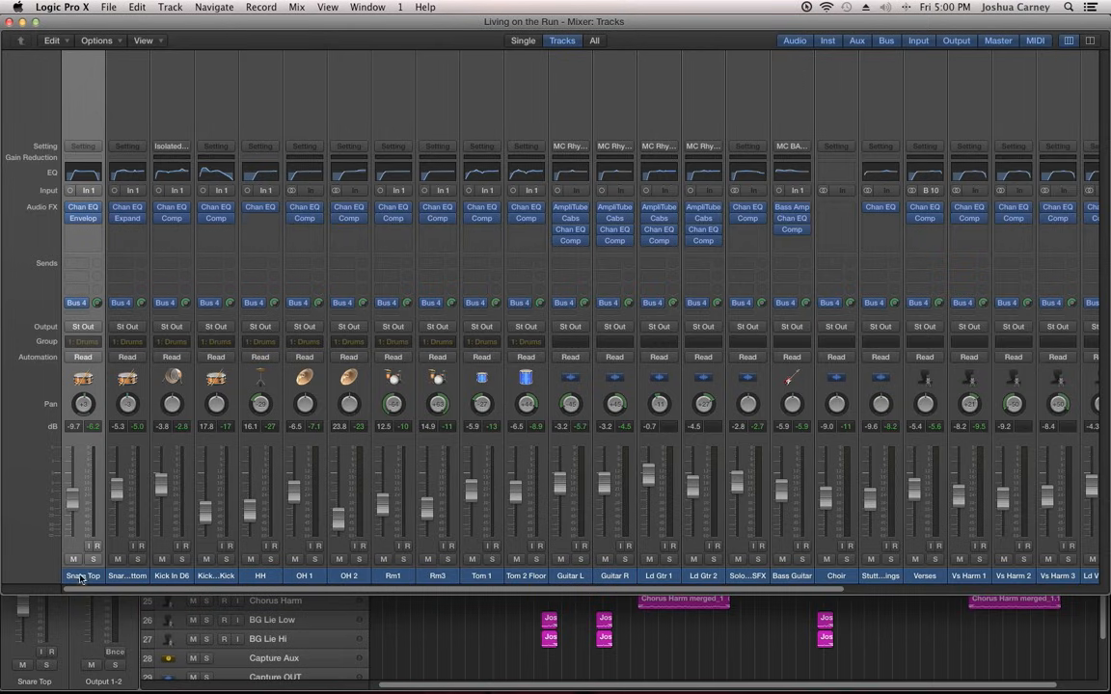
Route the output of all drum channels, from Snare Top to Tom 2 Floor, to Bus 1
left_click_drag(93, 575, 514, 570)
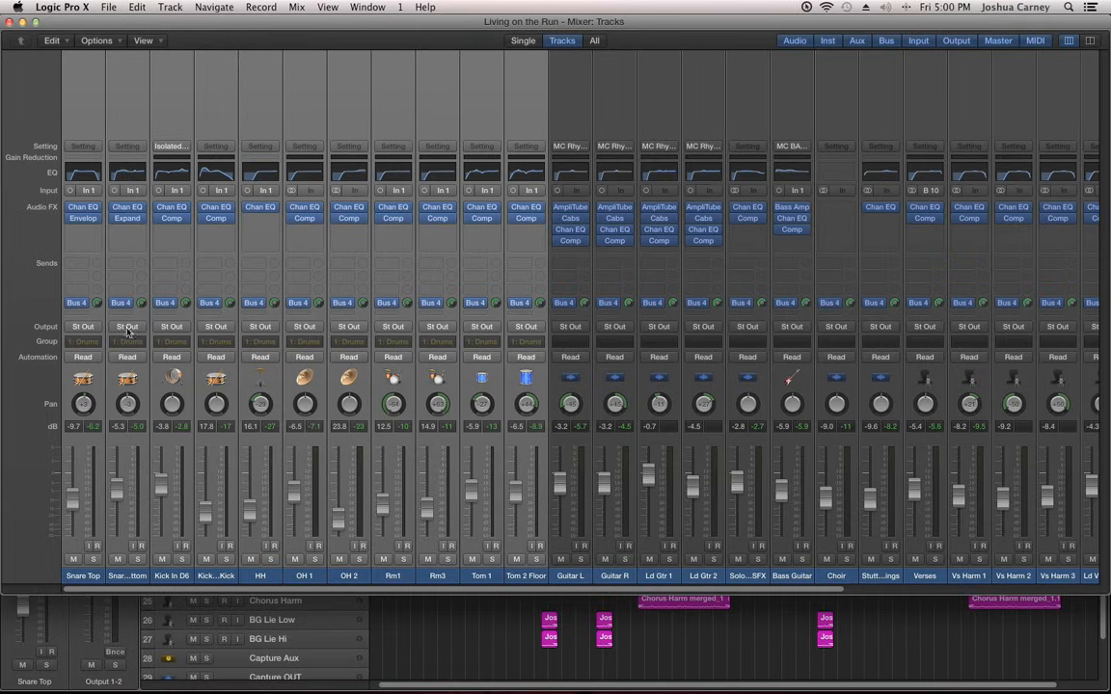
left_click(97, 332)
mouse_move(92, 374)
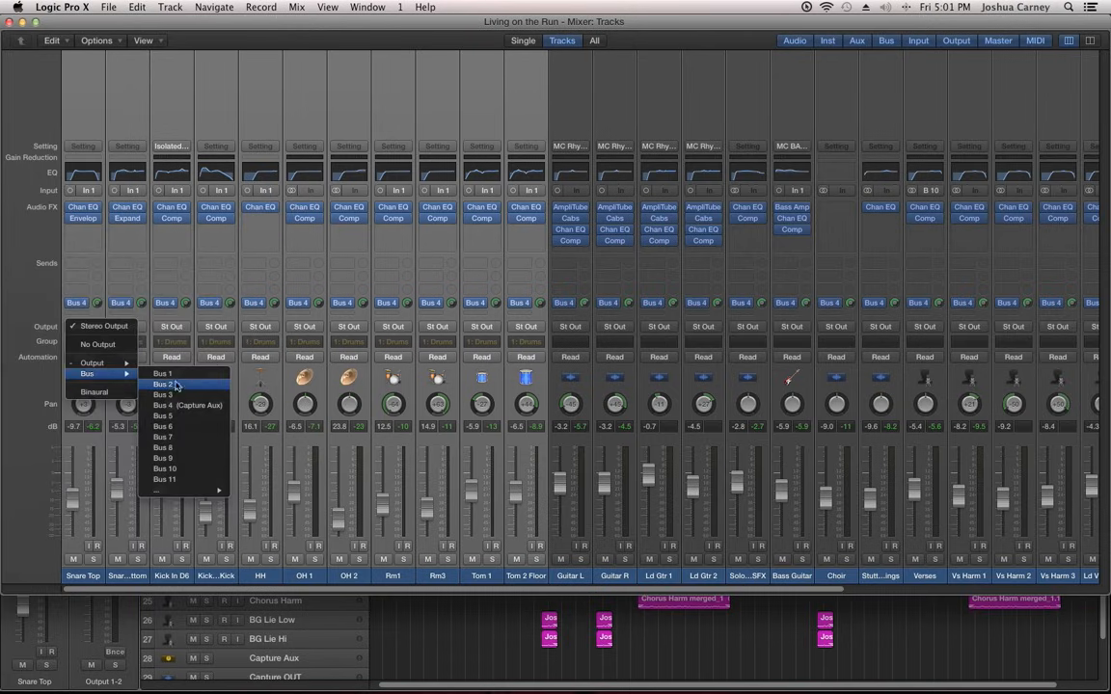
left_click(47, 380)
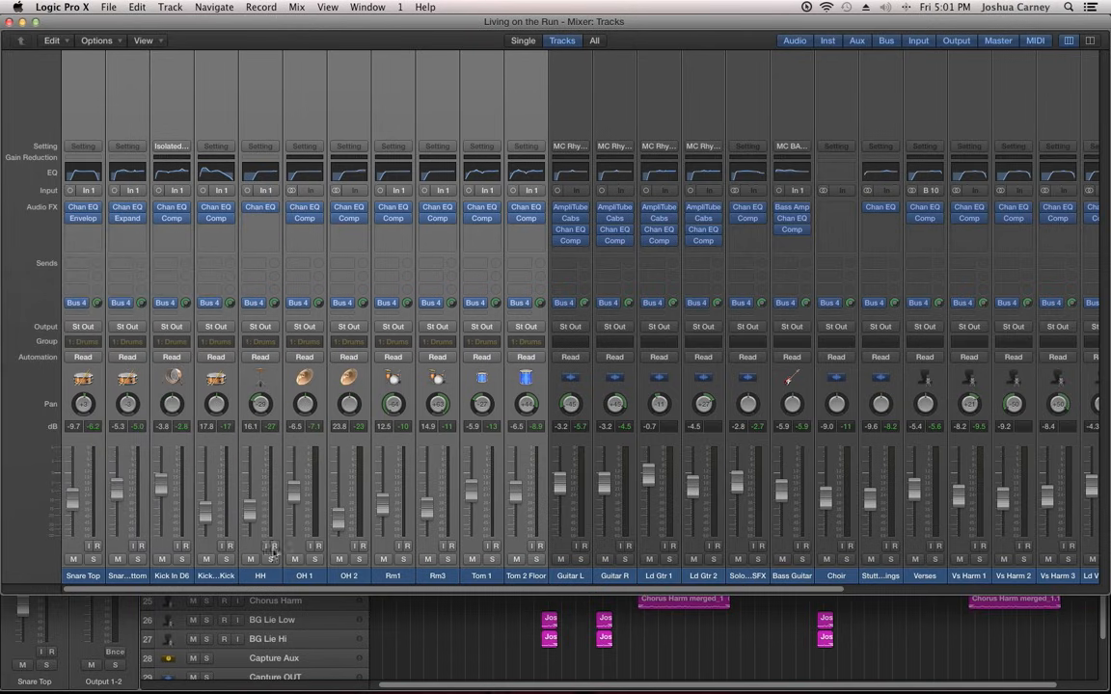
left_click(93, 330)
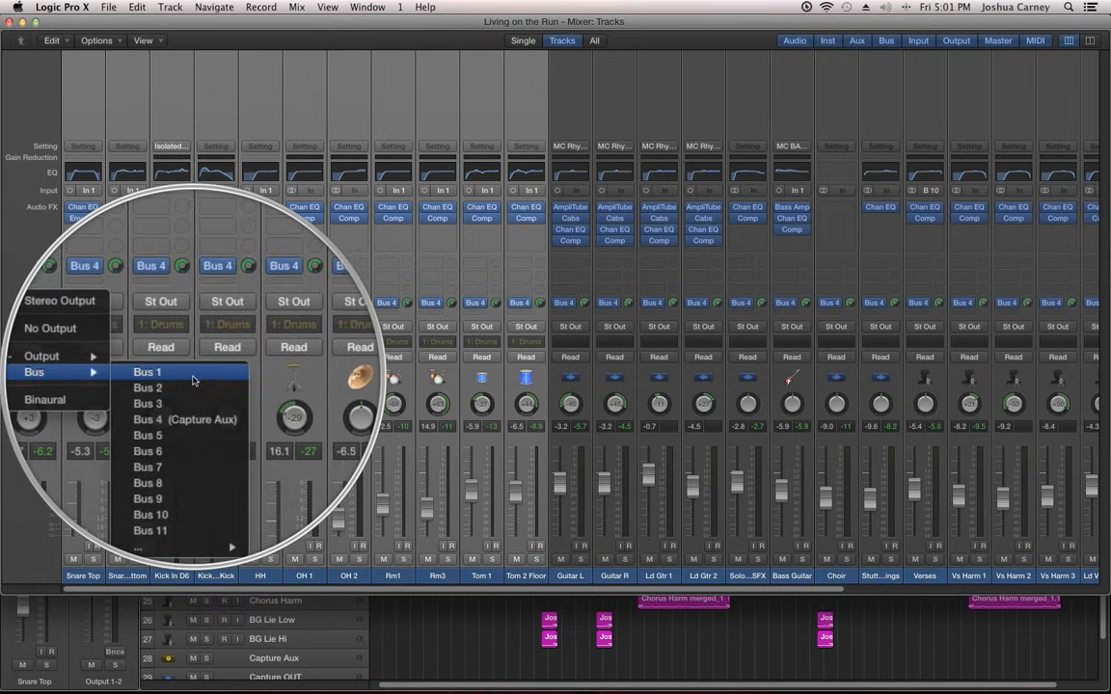
left_click(193, 376)
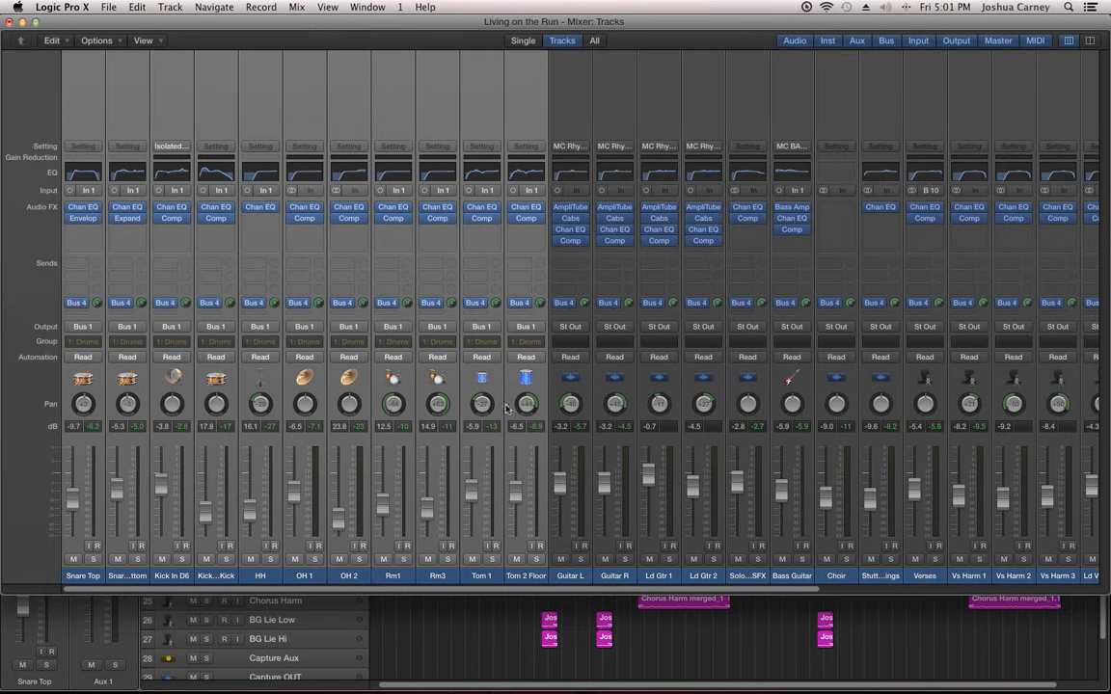
Check the input assignment of the Aux 1 channel strip, keeping Bus 1 as its source
left_click_drag(420, 588, 725, 620)
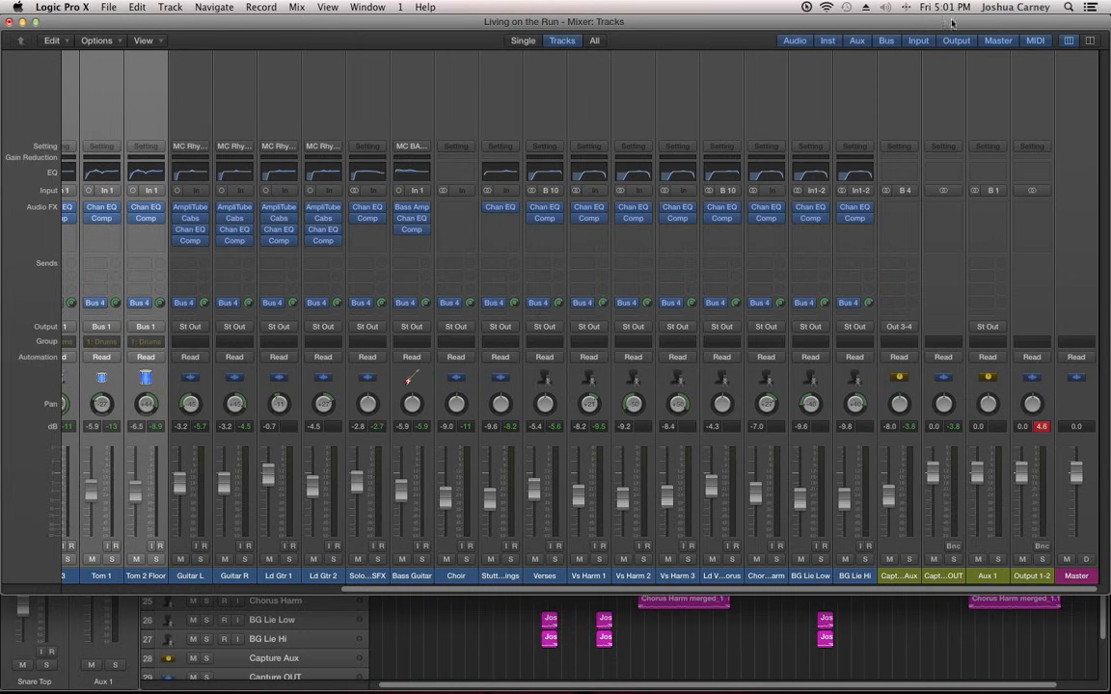
left_click_drag(984, 26, 661, 27)
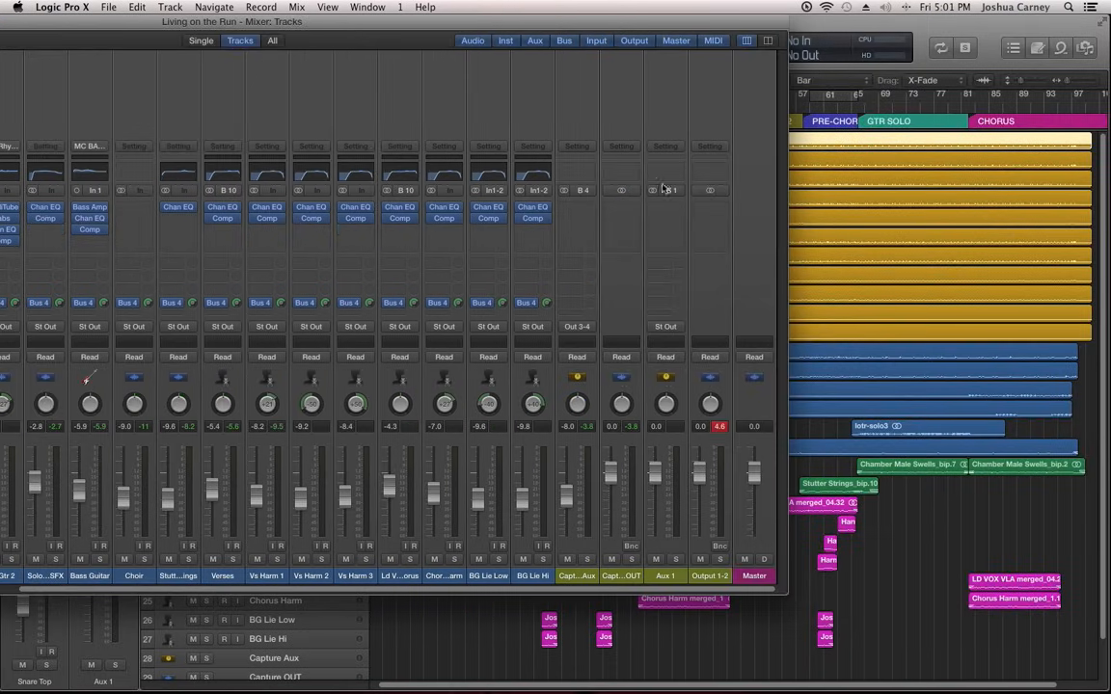
left_click(684, 578)
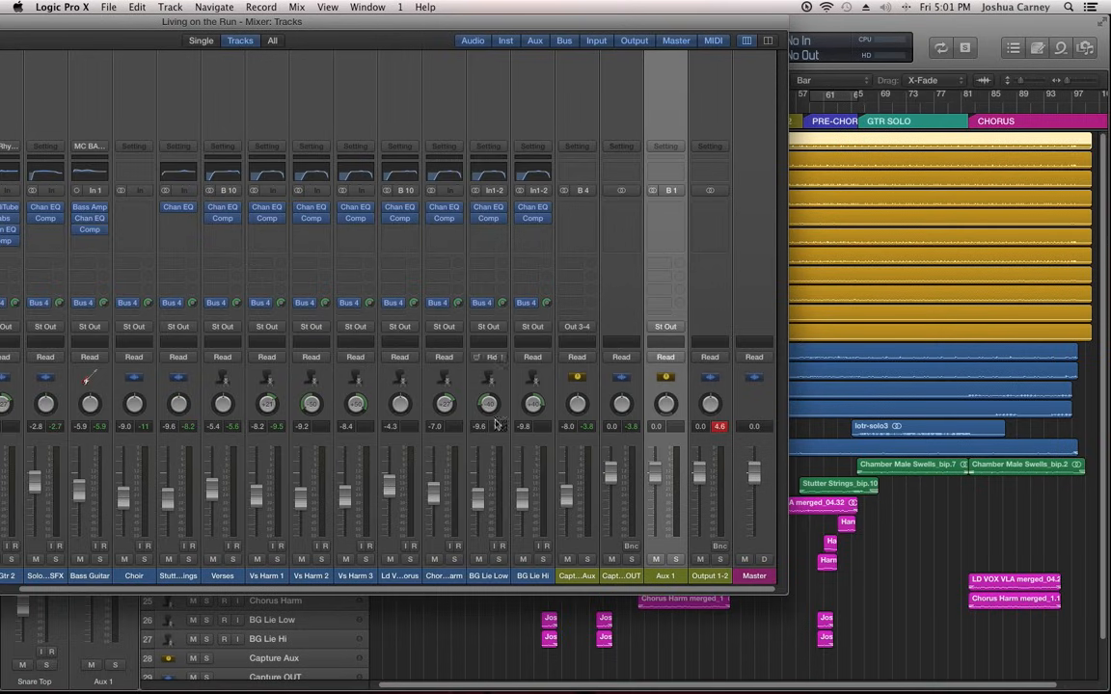
left_click(672, 195)
mouse_move(686, 241)
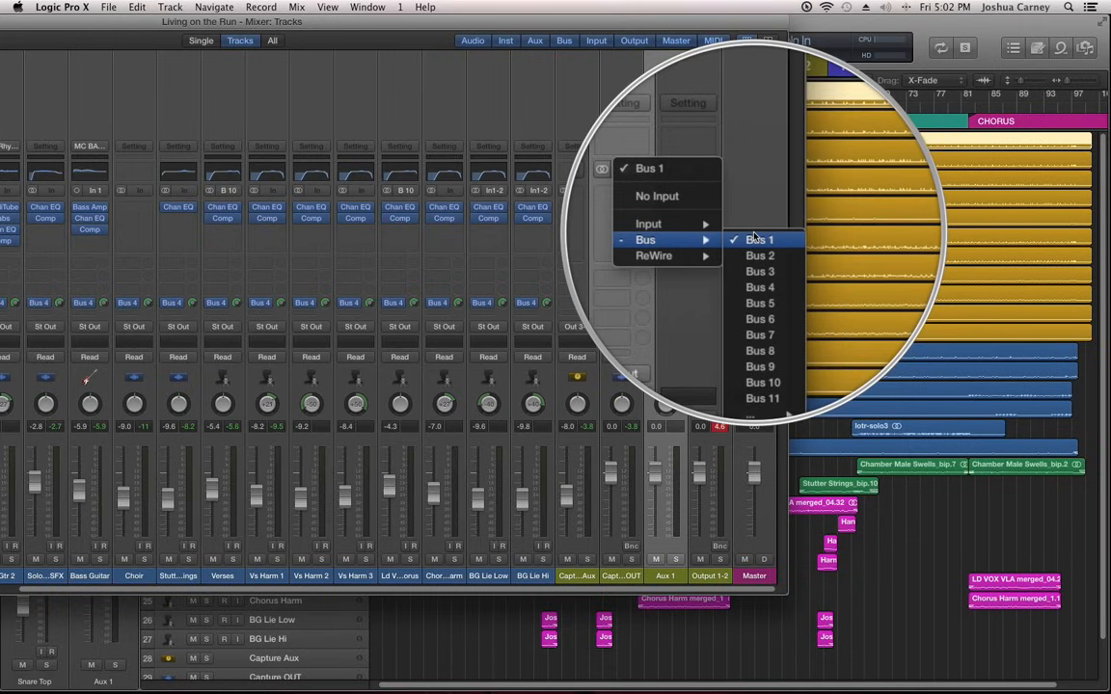
left_click(757, 238)
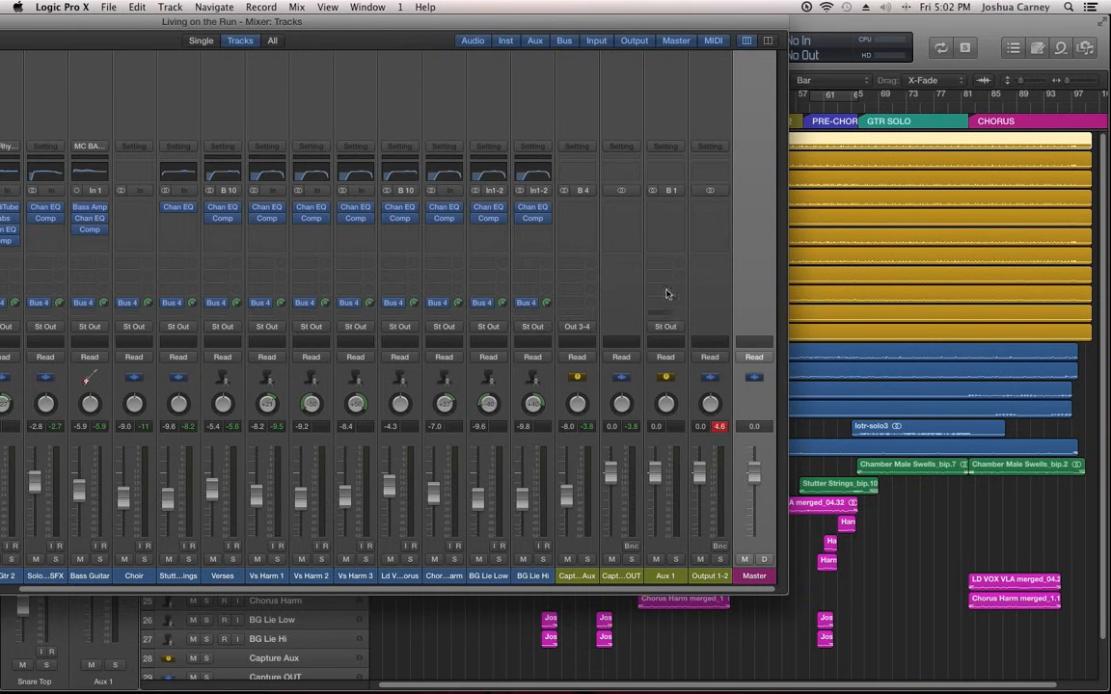
Rename the Aux 1 channel strip as Drum Mix
left_click(667, 577)
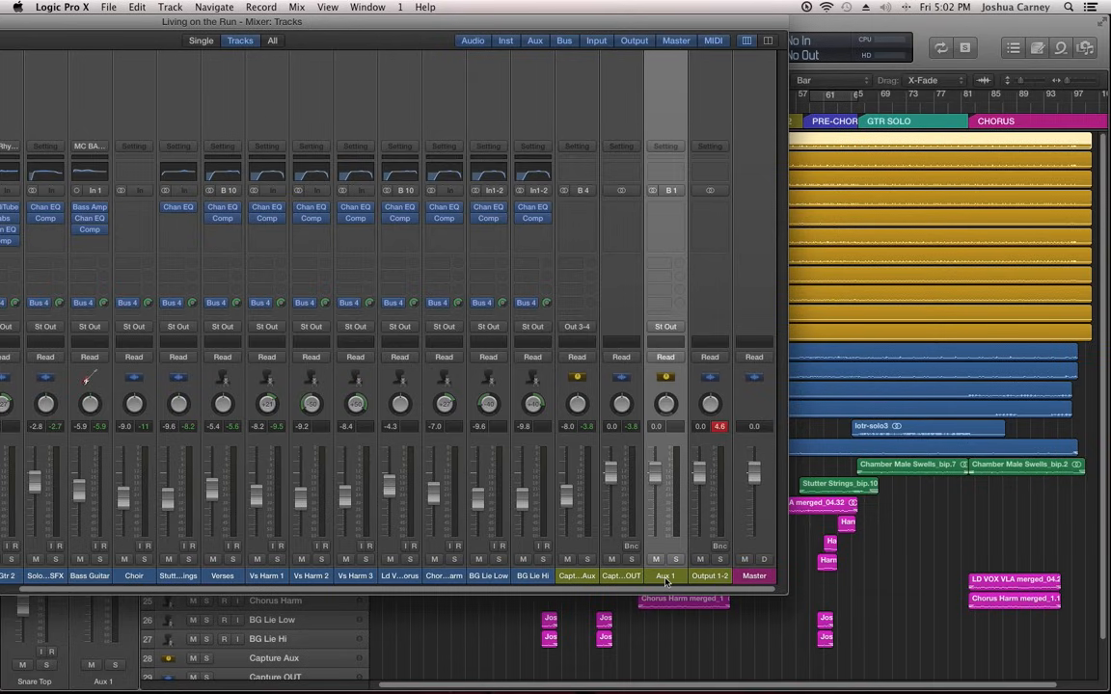
type("Drum Mix")
key("Return")
Place the playhead at about bar 4, leave Drum Mix at 0.0 dB and unsoloed, and play the song
left_click_drag(695, 26, 761, 325)
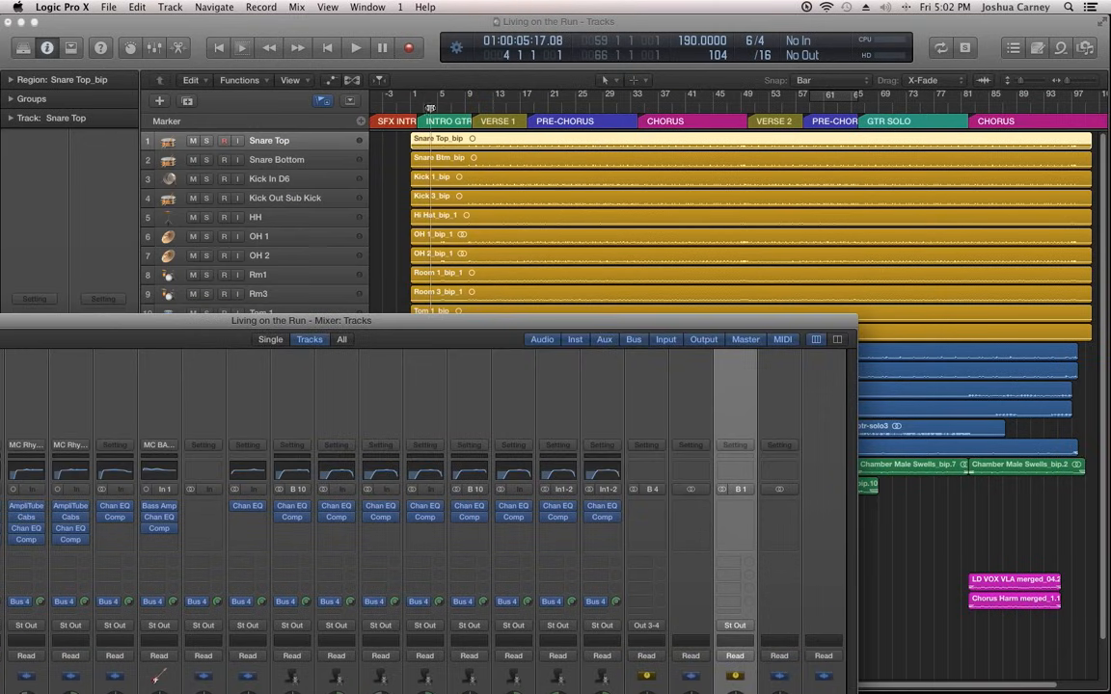
left_click(430, 107)
key("super+2")
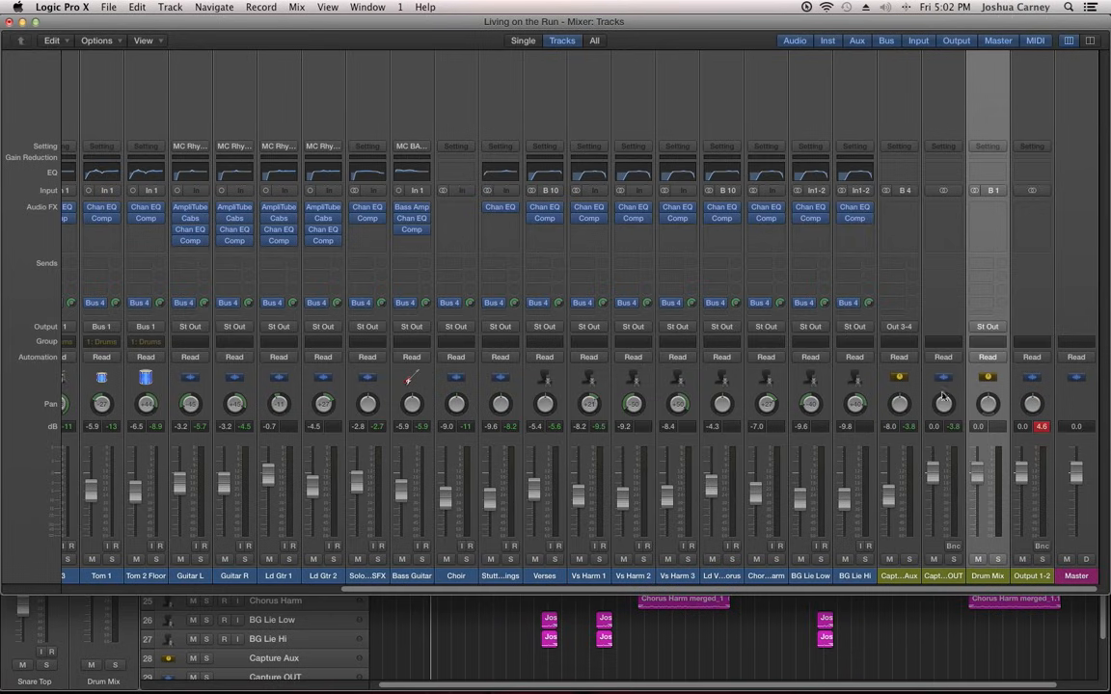
mouse_move(977, 470)
left_mouse_down()
mouse_move(977, 496)
mouse_move(977, 471)
left_mouse_up()
left_click(977, 477, "alt")
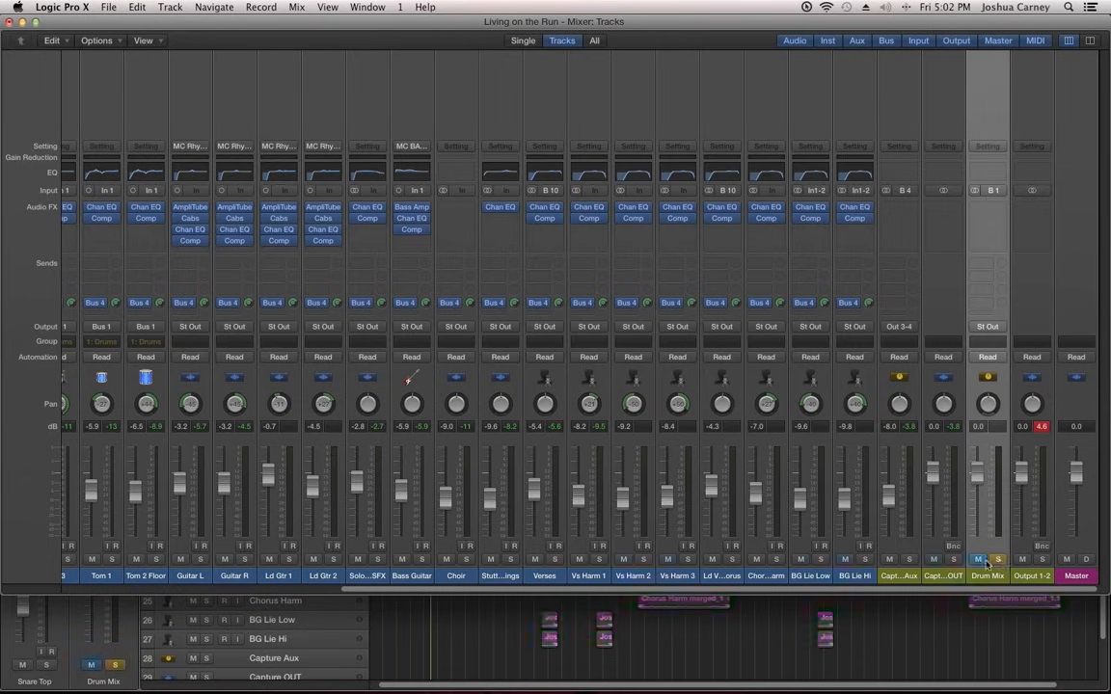
left_click(998, 560)
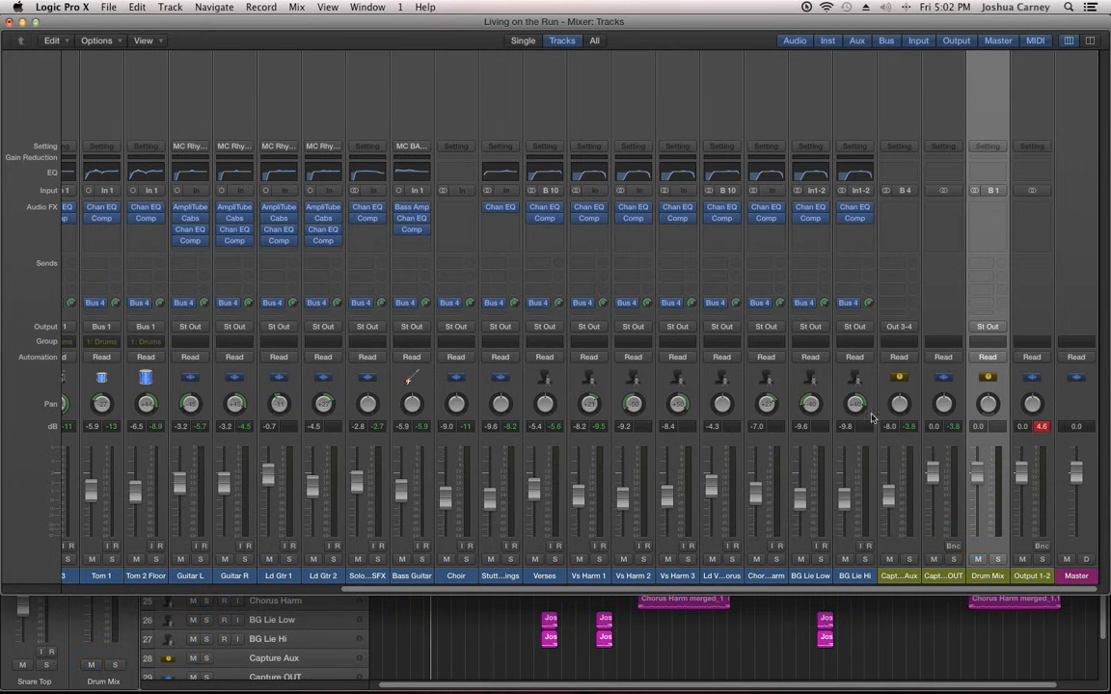
key("space")
left_click_drag(976, 26, 791, 26)
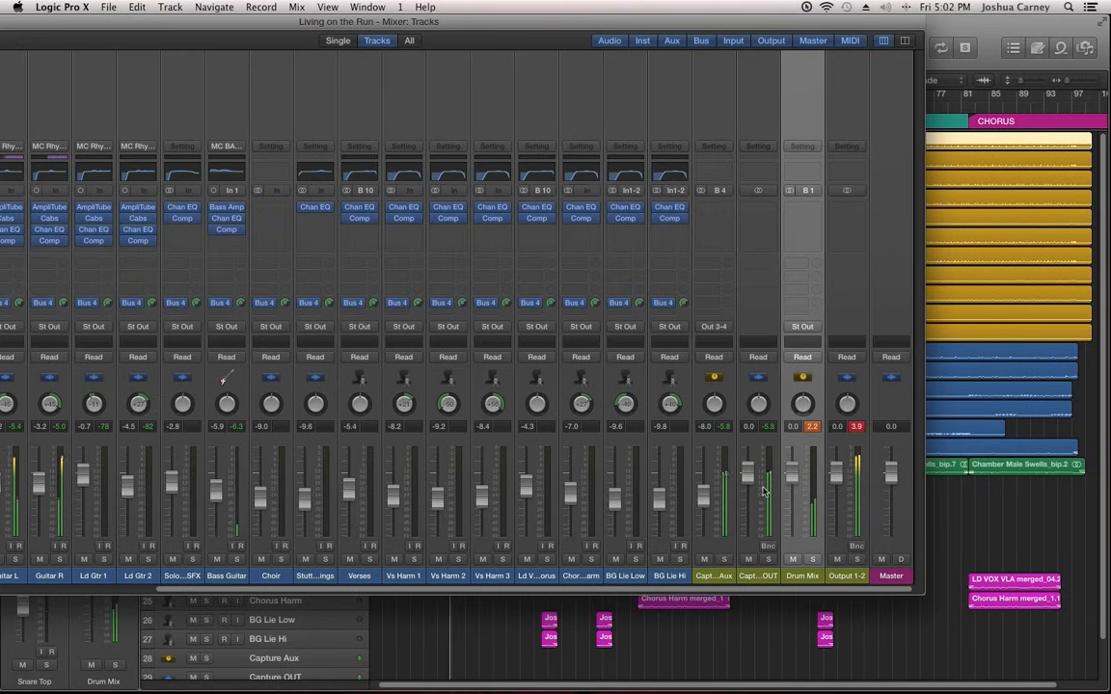
Audition Drum Mix by soloing and unsoloing it, then muting it, stopping playback and unmuting it
left_click(812, 559)
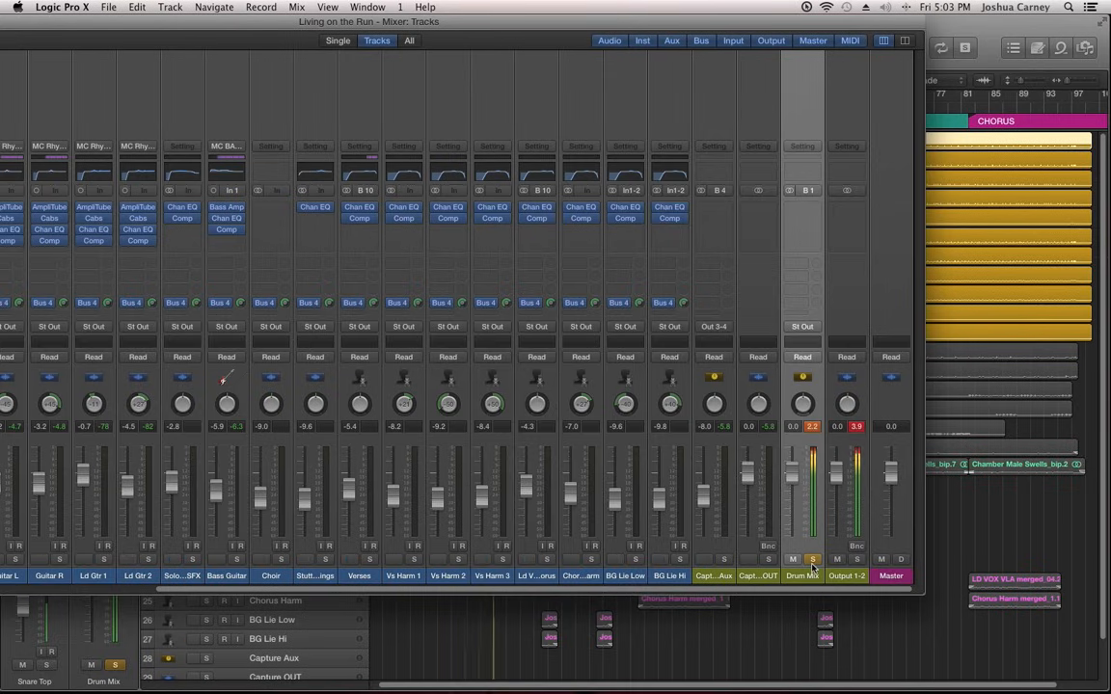
left_click(813, 559)
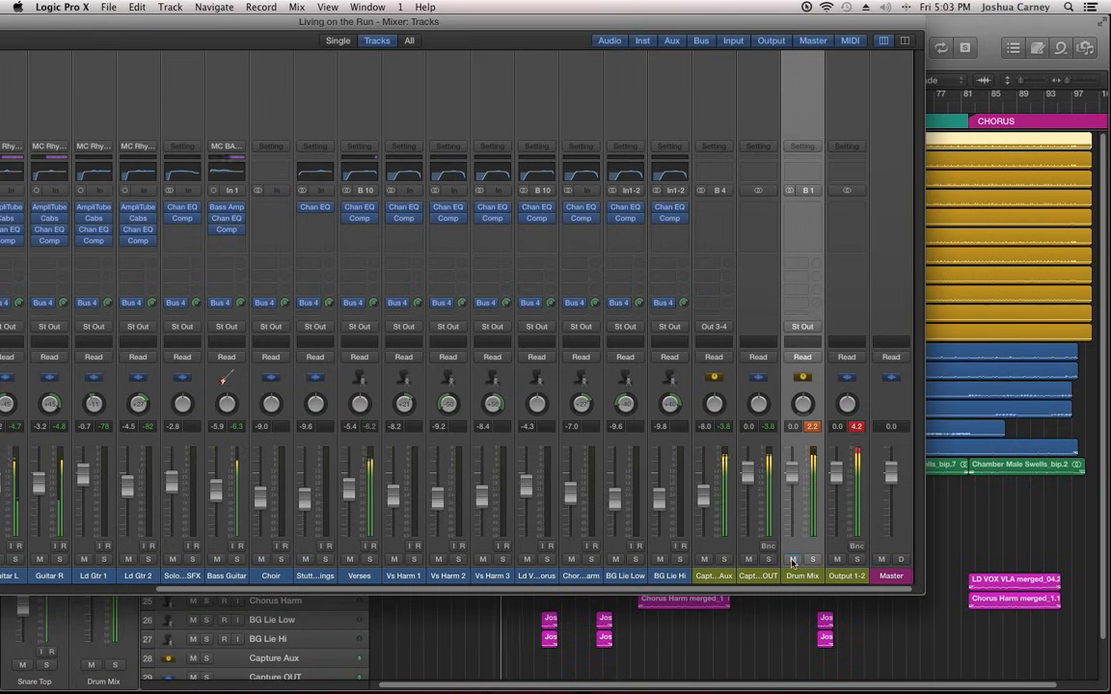
left_click(792, 561)
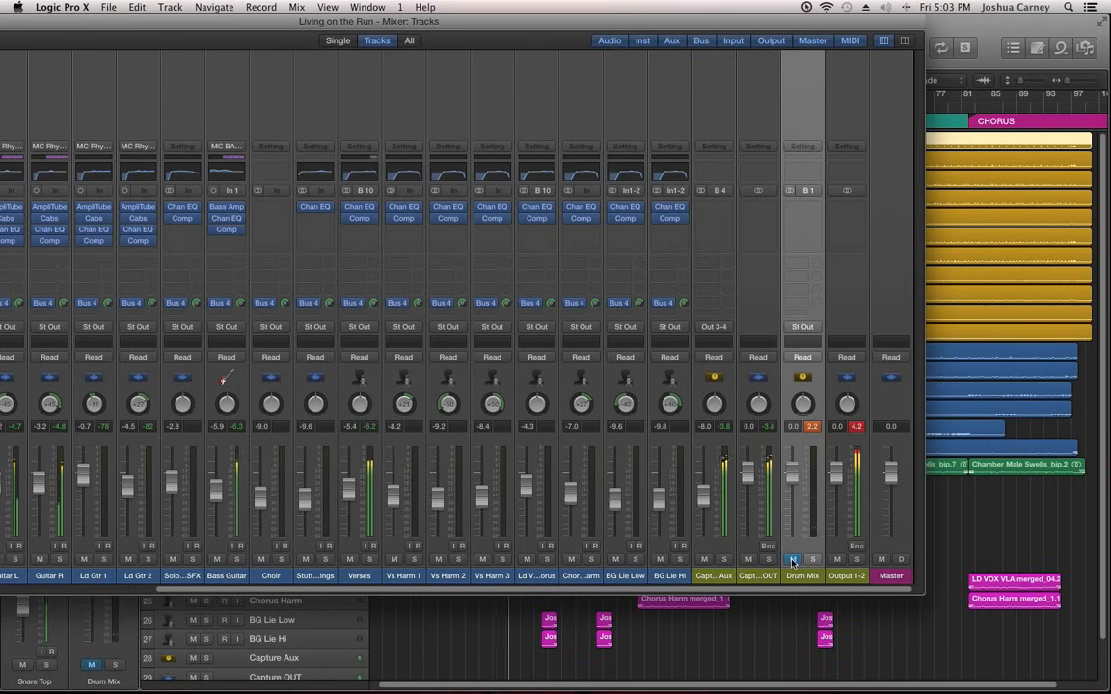
key("space")
left_click(793, 563)
Try lowering the Drum Mix fader, reset it to 0.0 dB and clear the mixer's peak levels
left_click_drag(791, 469, 796, 486)
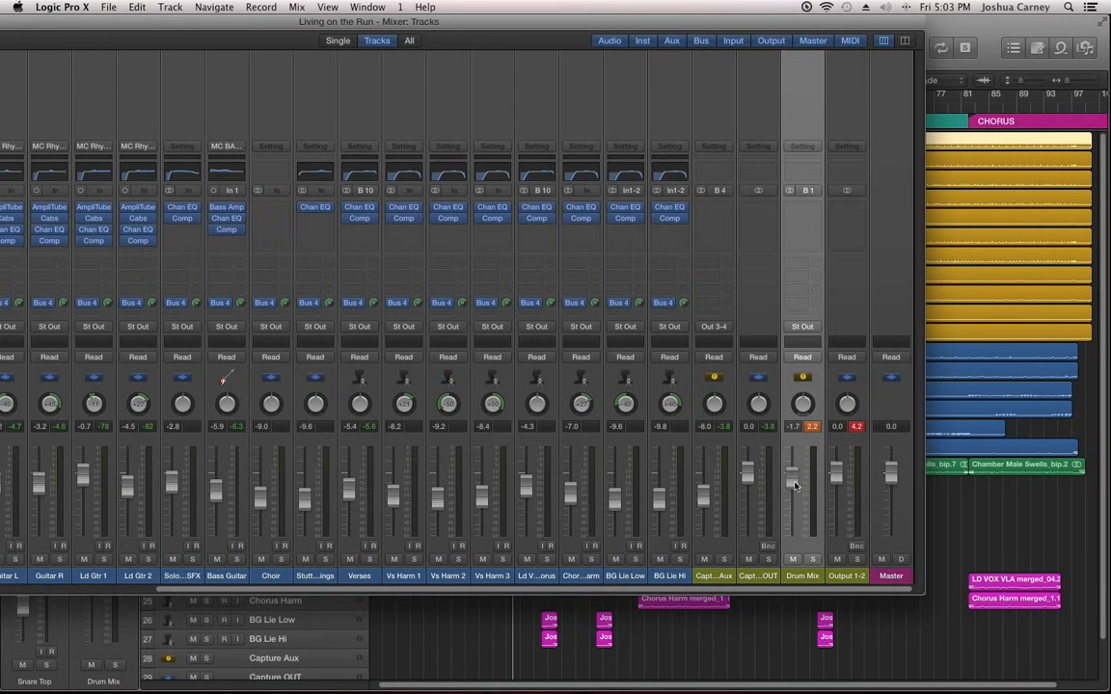
left_click(795, 484, "alt")
left_click(817, 427)
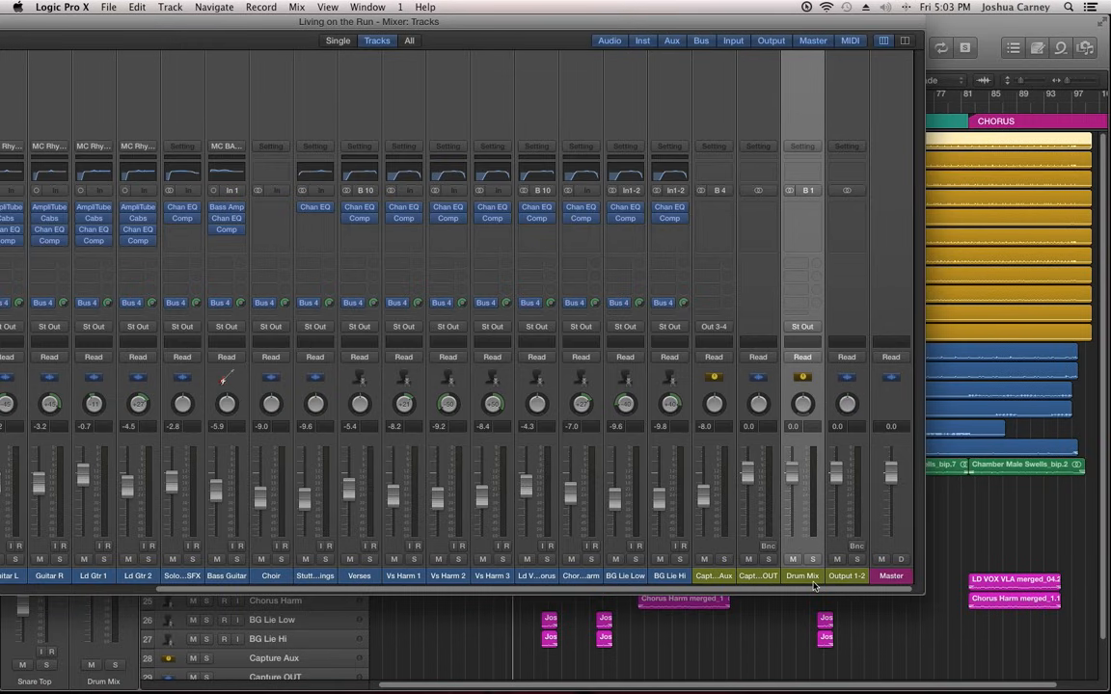
Route the outputs of the Guitar L and Guitar R channels to Bus 2
double_click(604, 21)
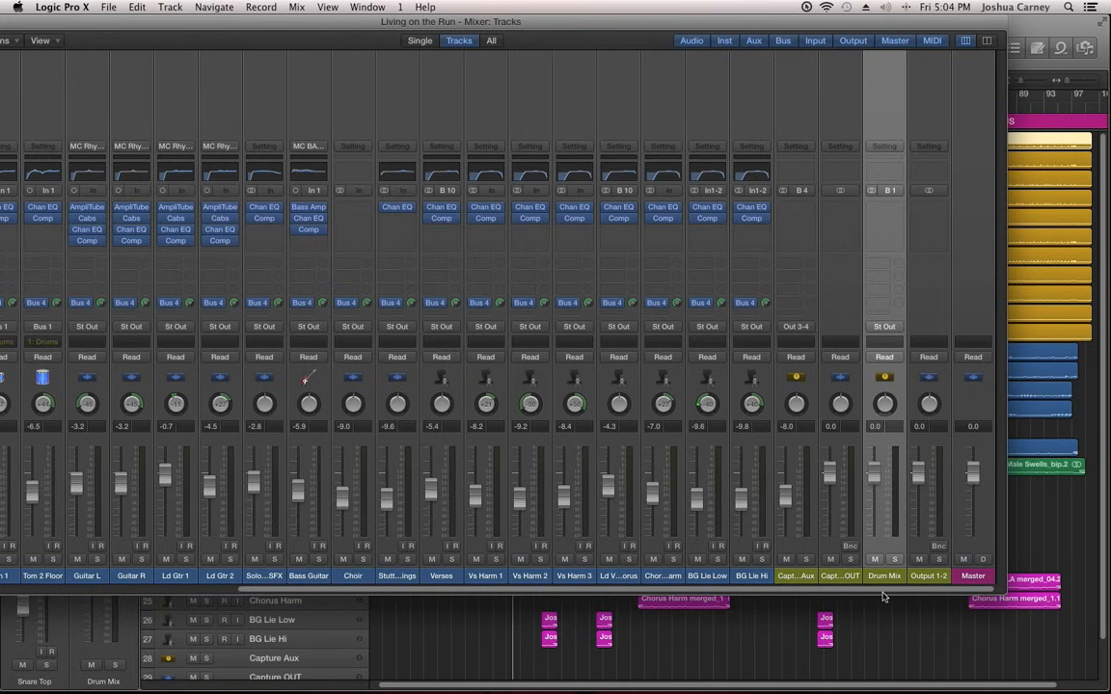
scroll(656, 433, "left", 10)
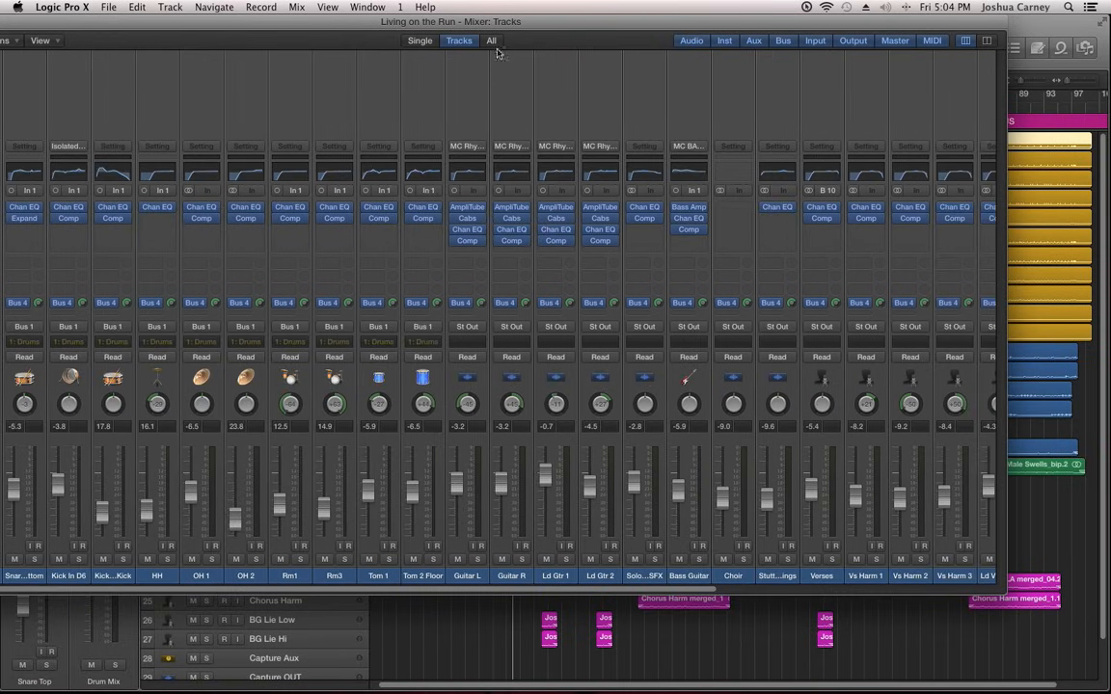
double_click(457, 19)
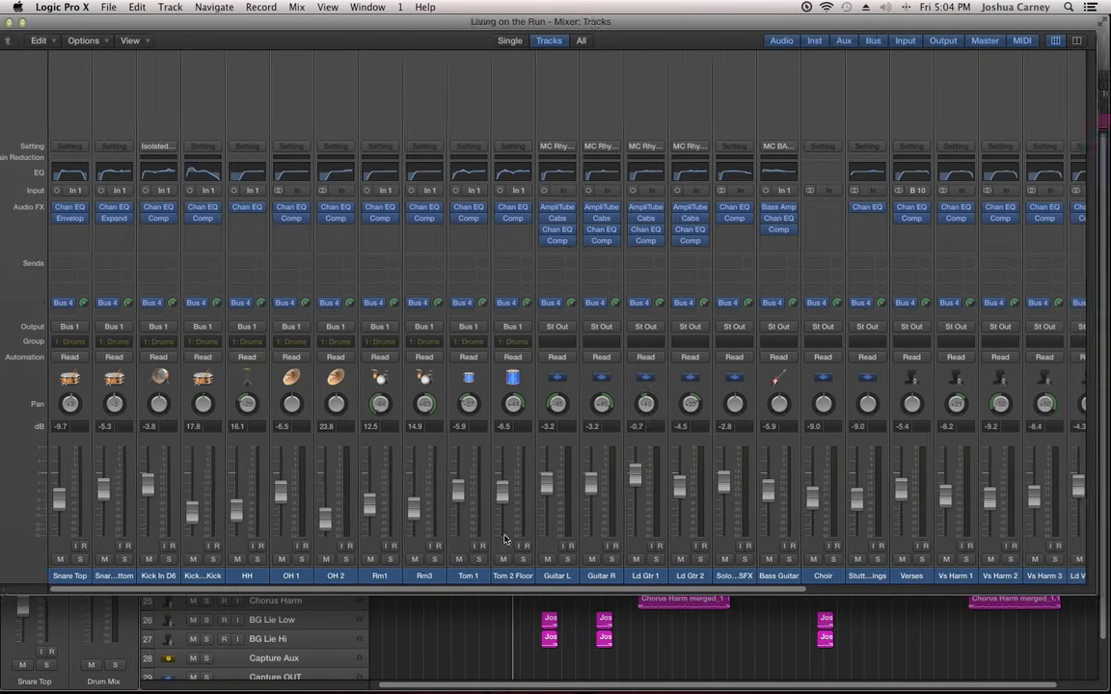
left_click_drag(577, 576, 595, 578)
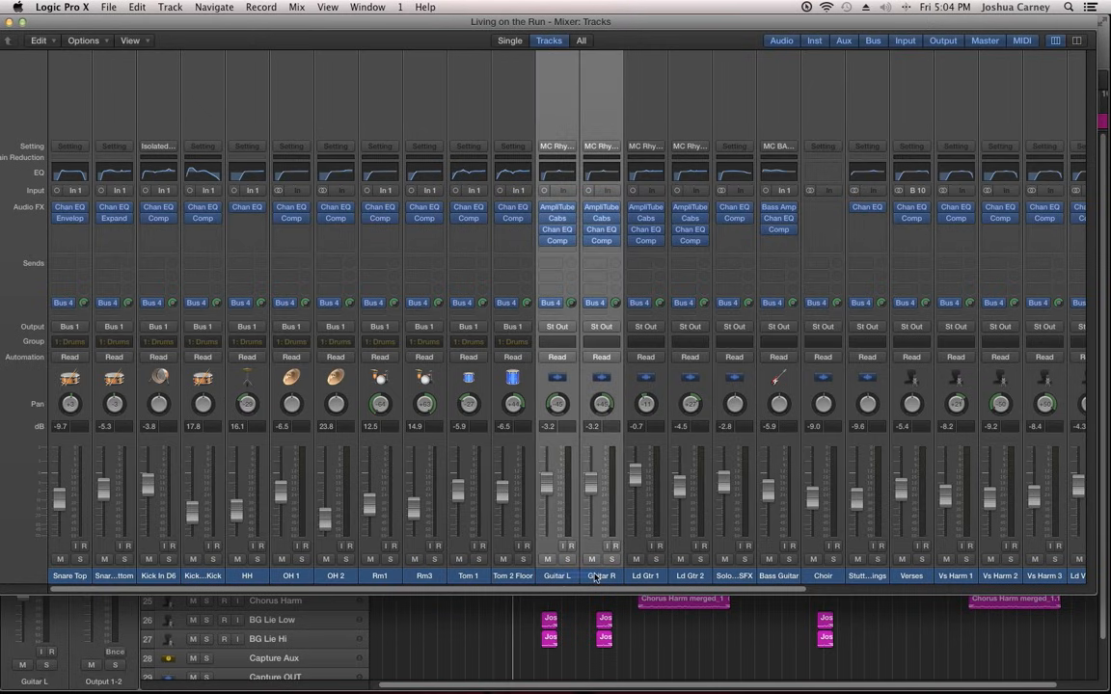
left_click(558, 326)
mouse_move(604, 374)
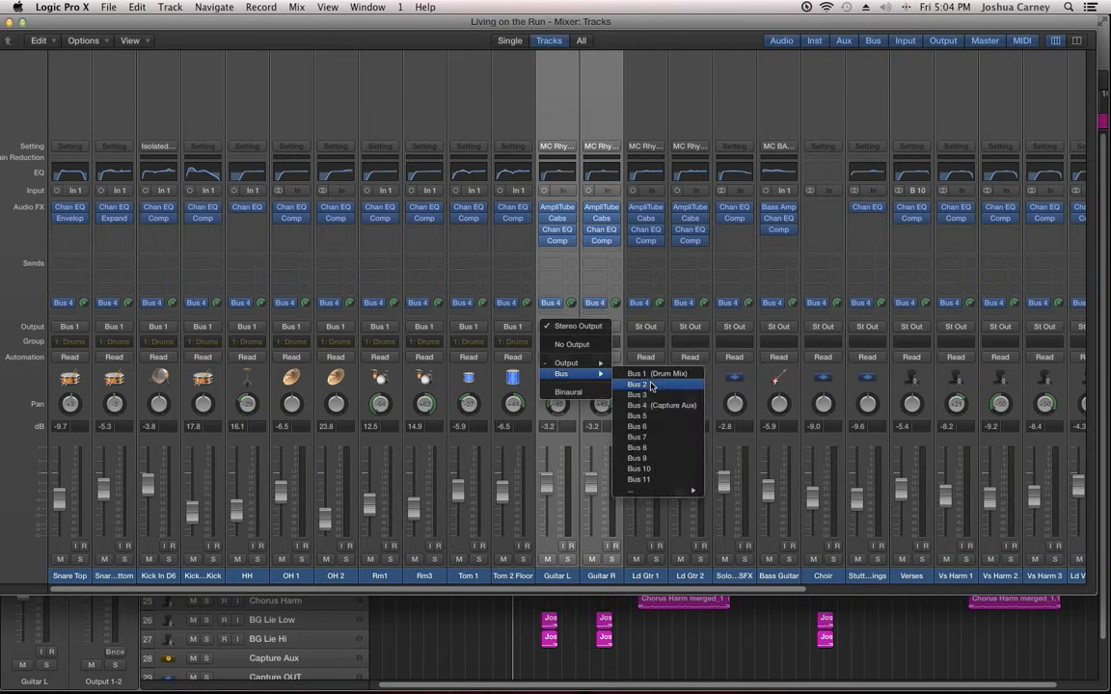
left_click(639, 384)
Rename the new Bus 2 auxiliary channel strip, Aux 2, as Gtr Mix
left_click_drag(627, 589, 1042, 598)
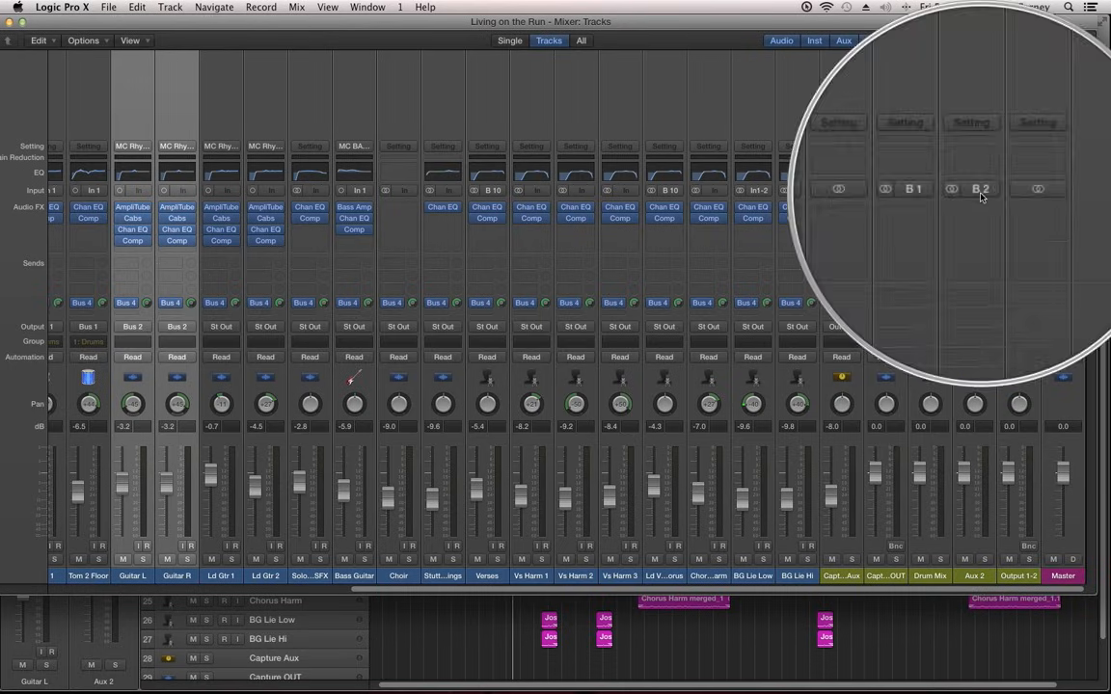
double_click(976, 575)
type("Gtr Mix")
key("Return")
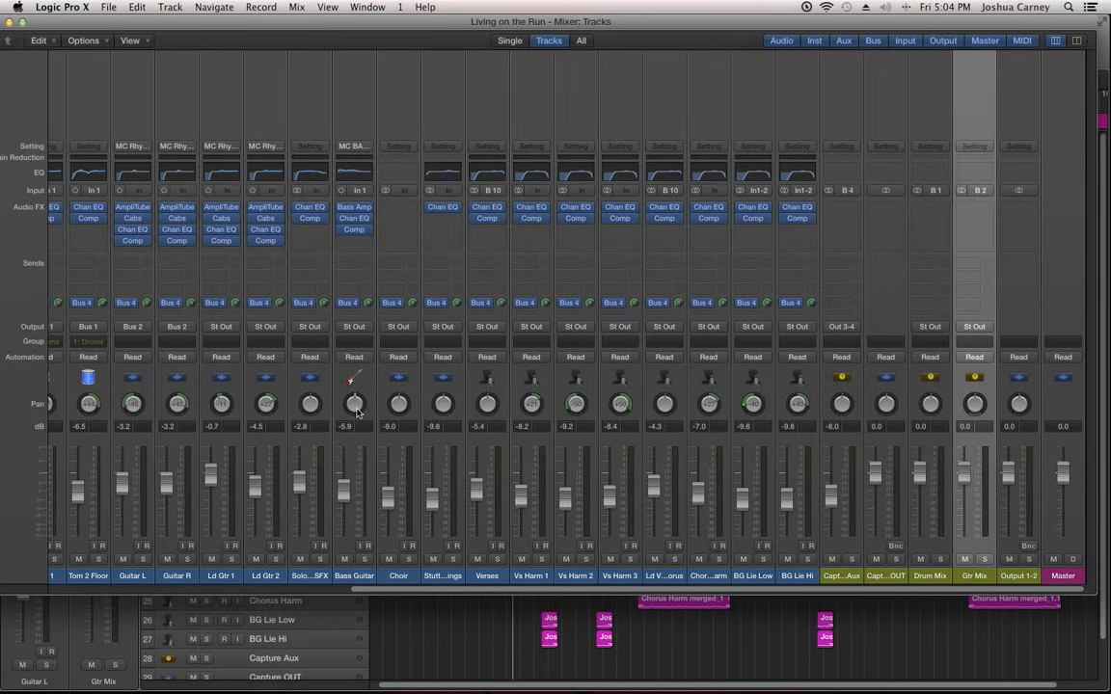
left_click_drag(363, 22, 418, 23)
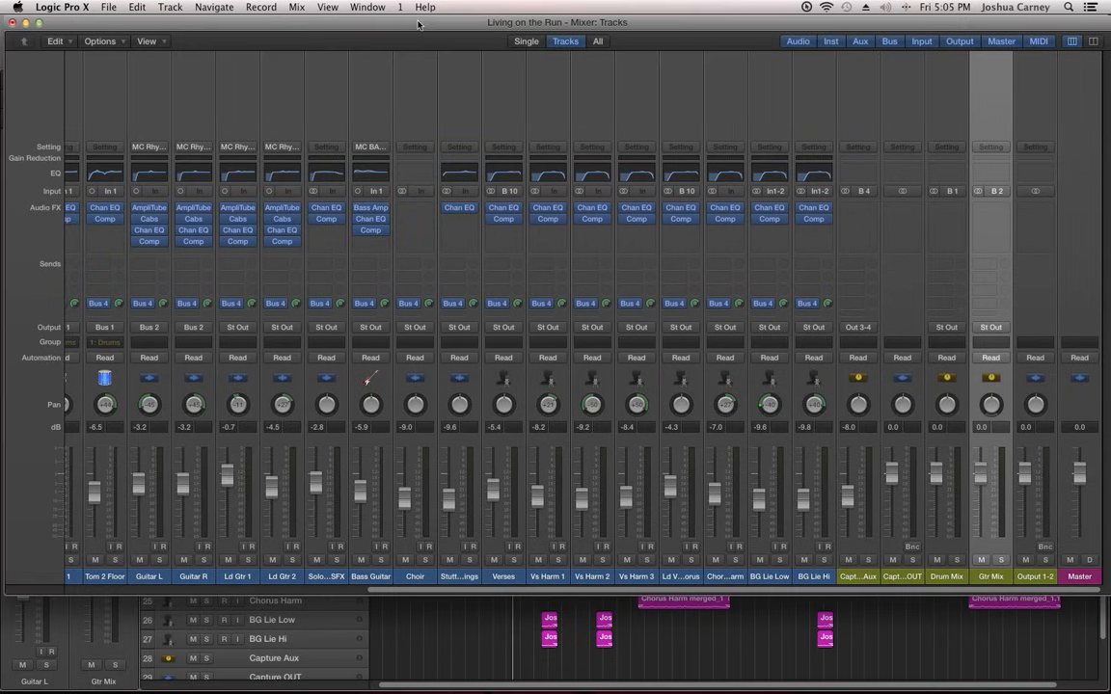
left_click(69, 41)
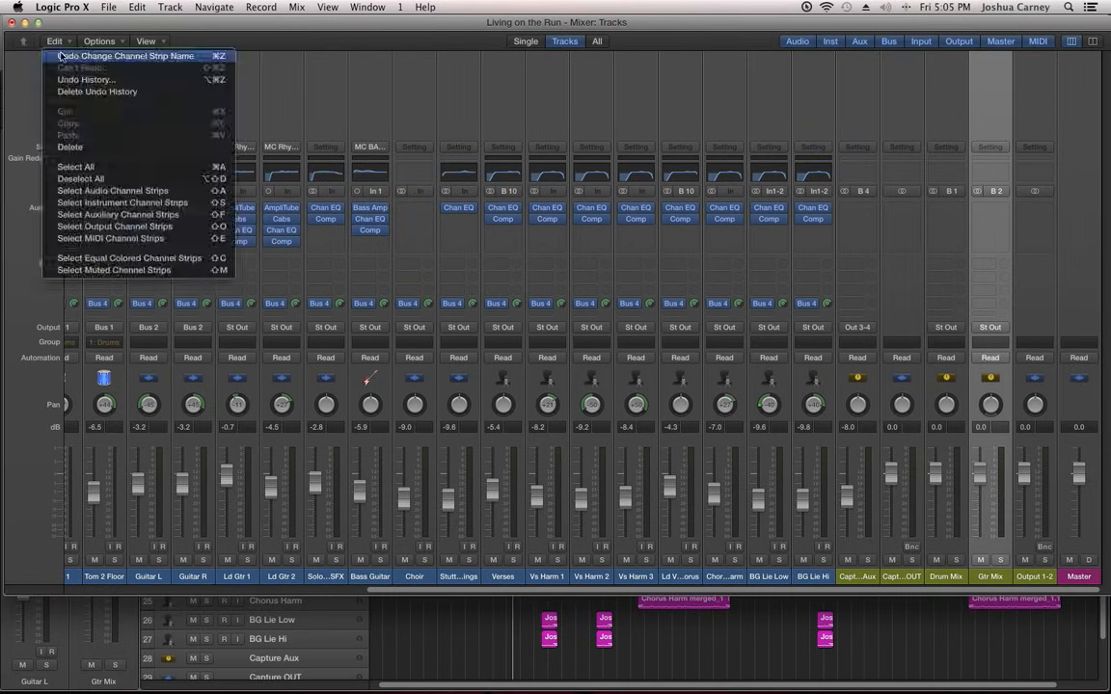
left_click(99, 43)
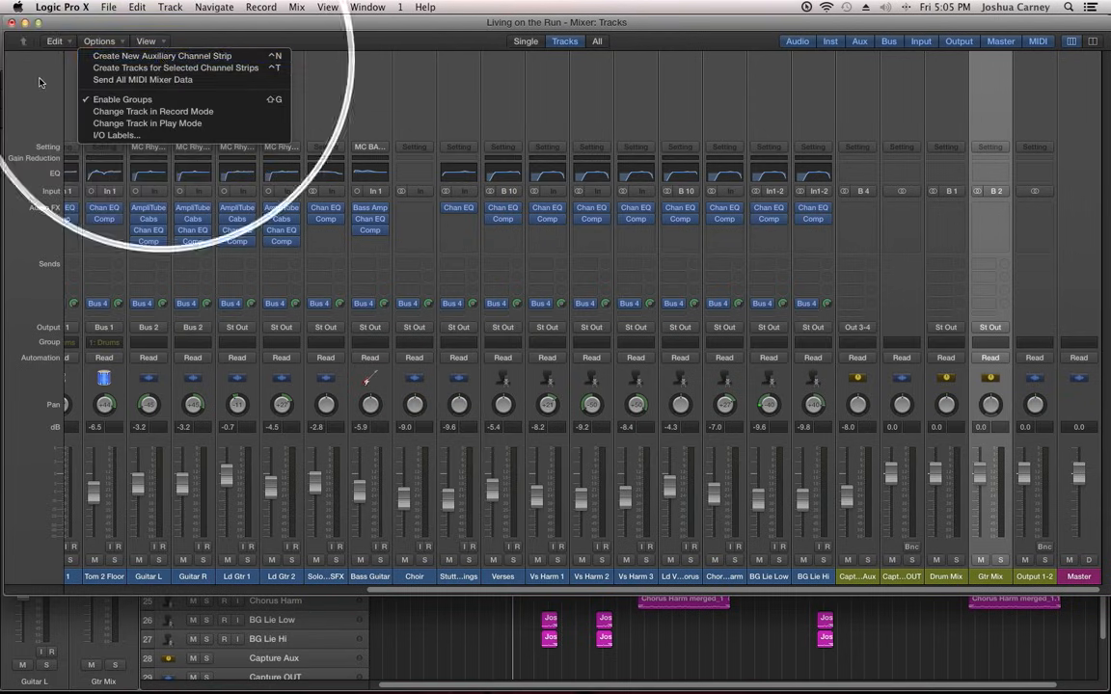
left_click(39, 82)
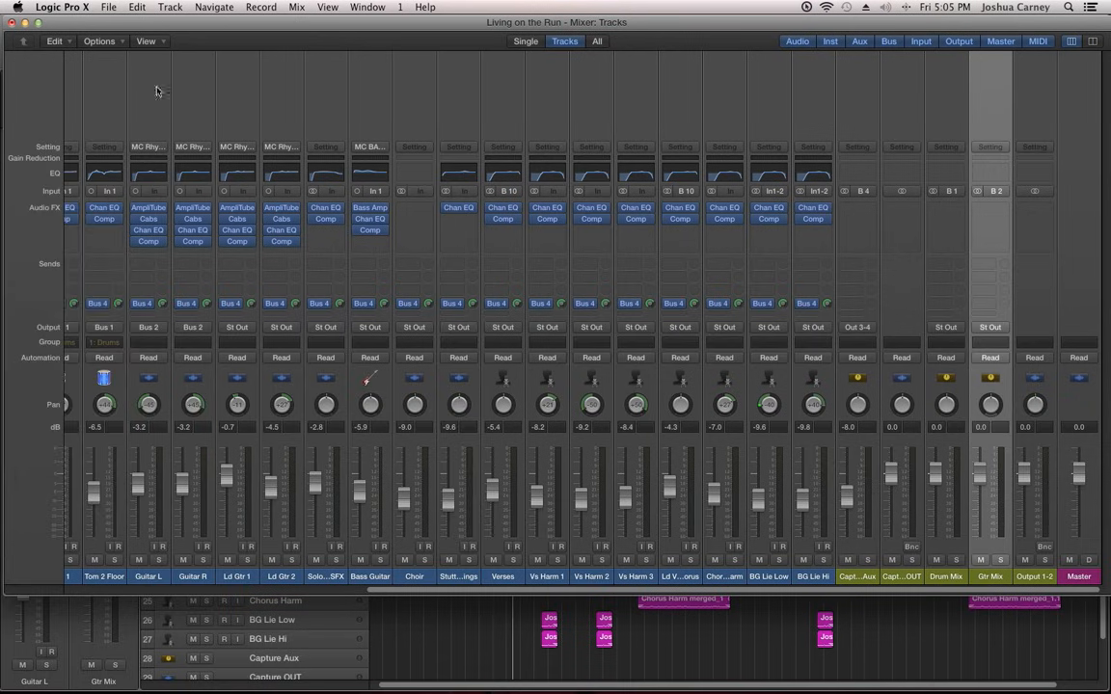
left_click(101, 41)
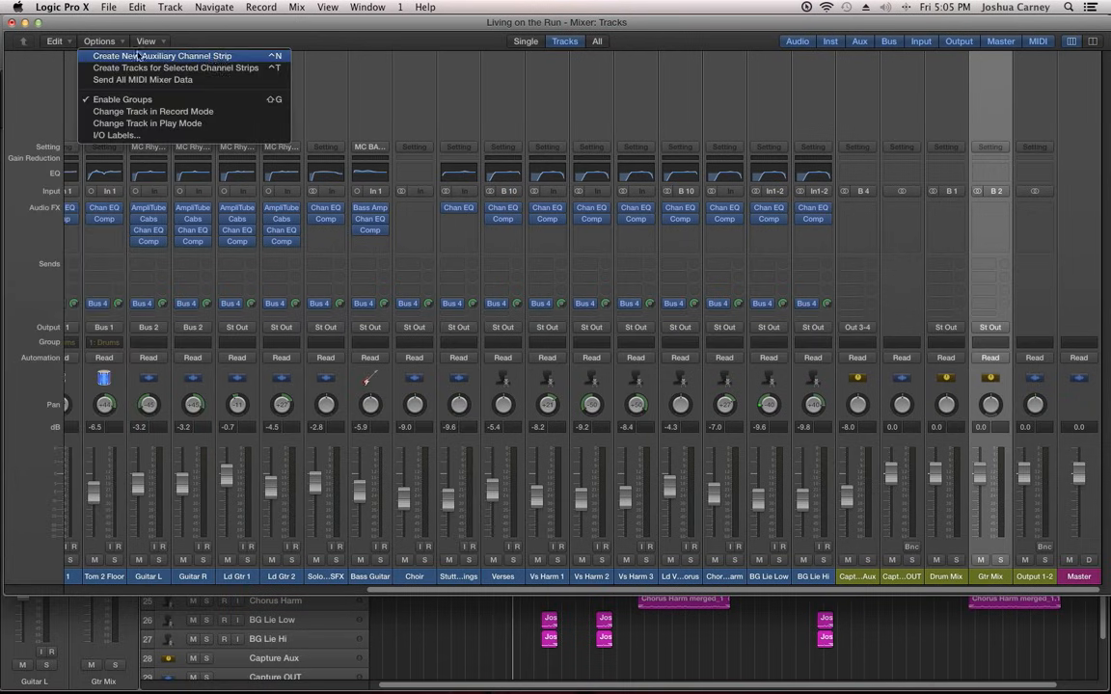
left_click(255, 29)
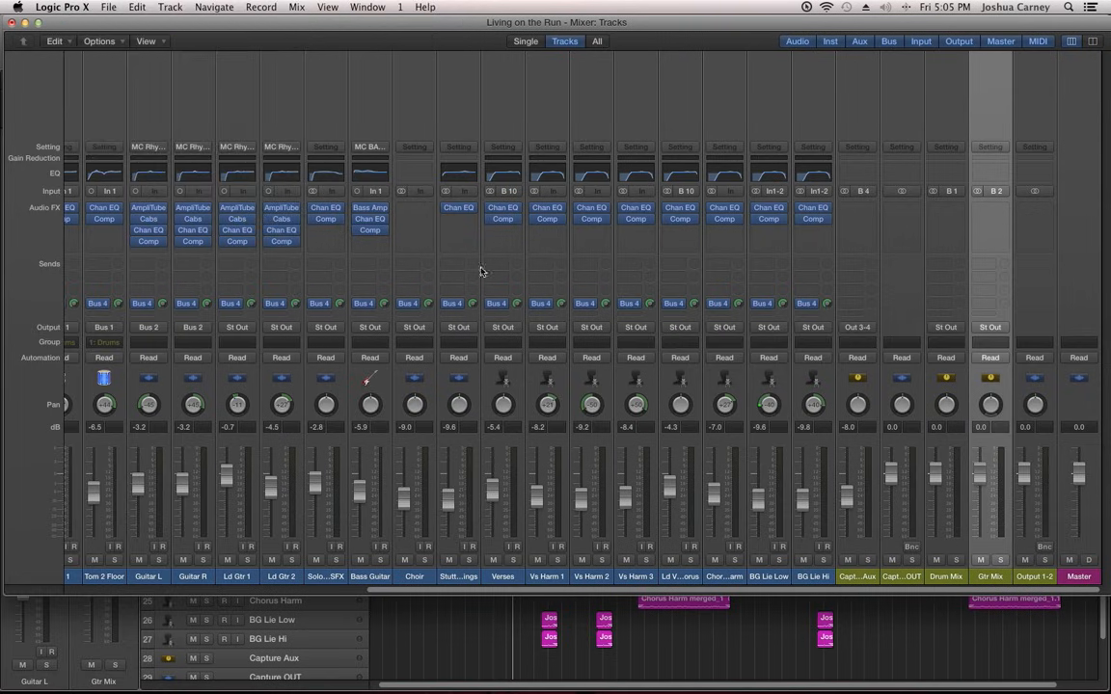
Route the outputs of Ld Gtr 1, Ld Gtr 2 and the neighbouring Solo SFX channel to Bus 3
scroll(873, 535, "left", 10)
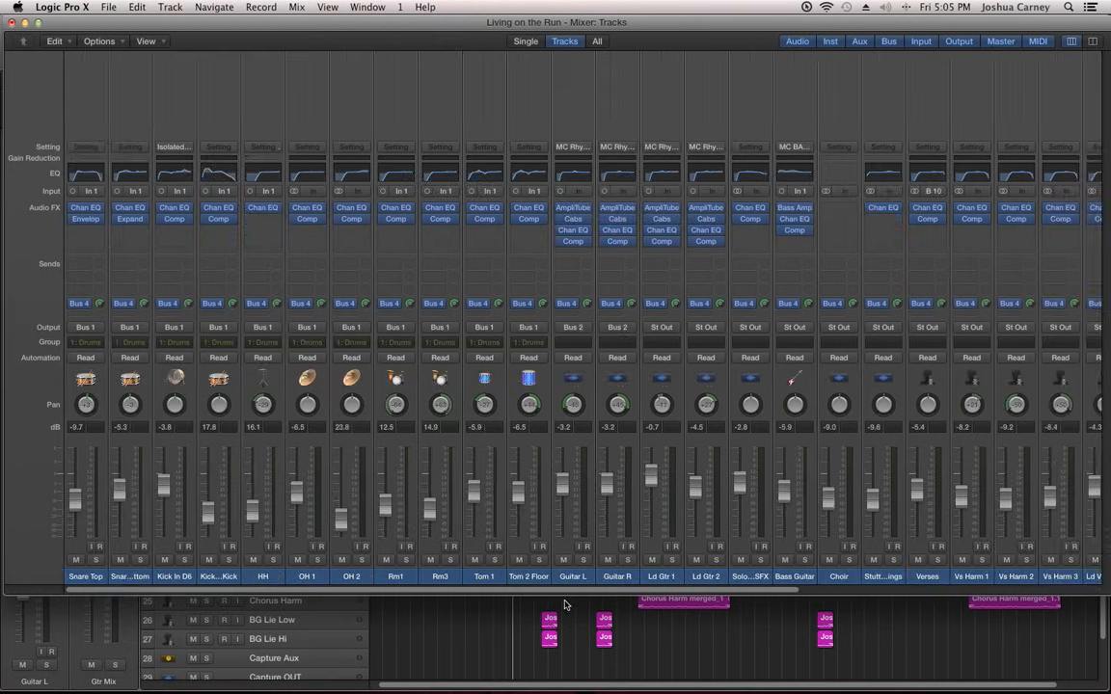
scroll(729, 593, "right", 3)
left_click_drag(576, 522, 656, 578)
left_click(570, 327)
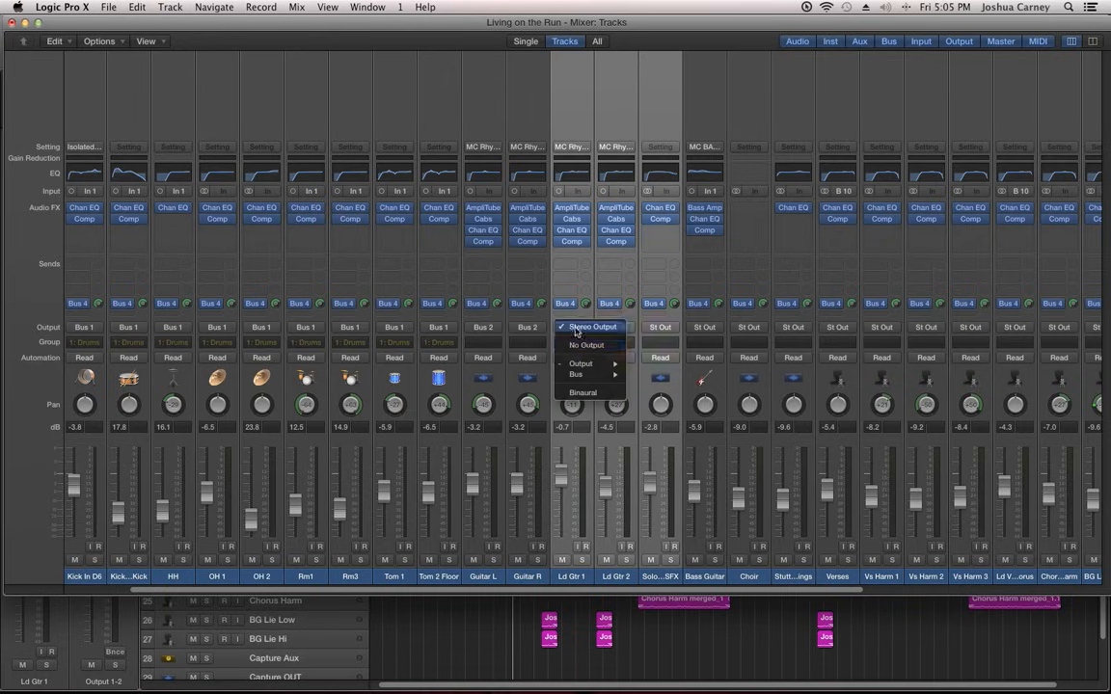
mouse_move(596, 374)
left_click(644, 396)
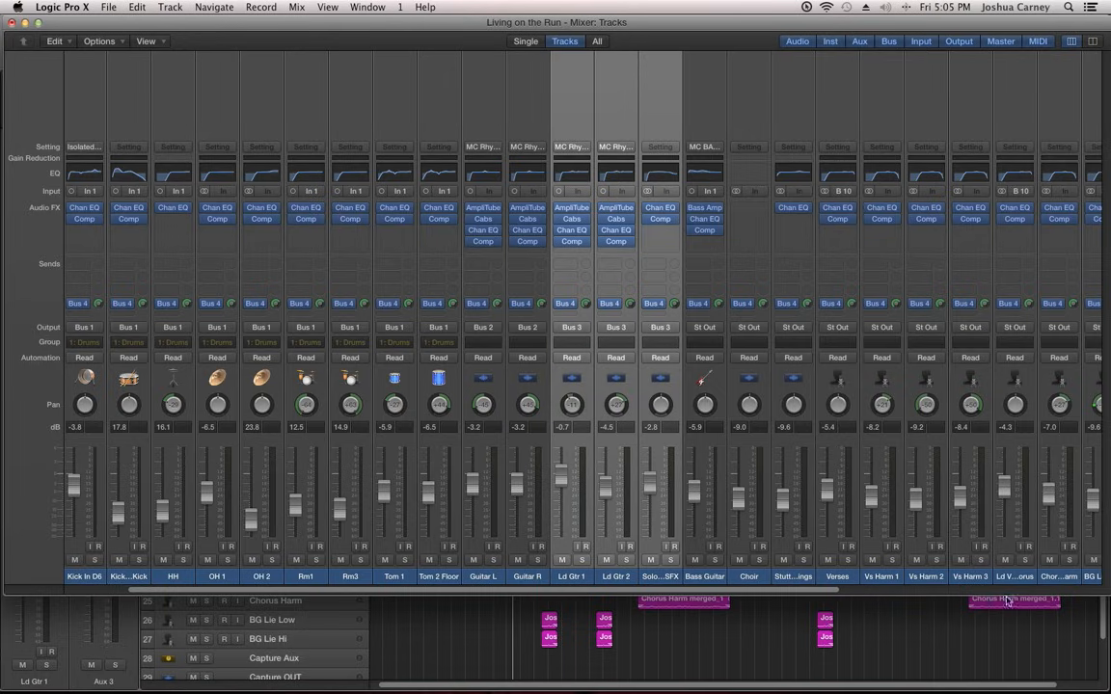
Rename the new Bus 3 auxiliary channel strip, Aux 3, as Ld Gtr
scroll(1090, 592, "right", 10)
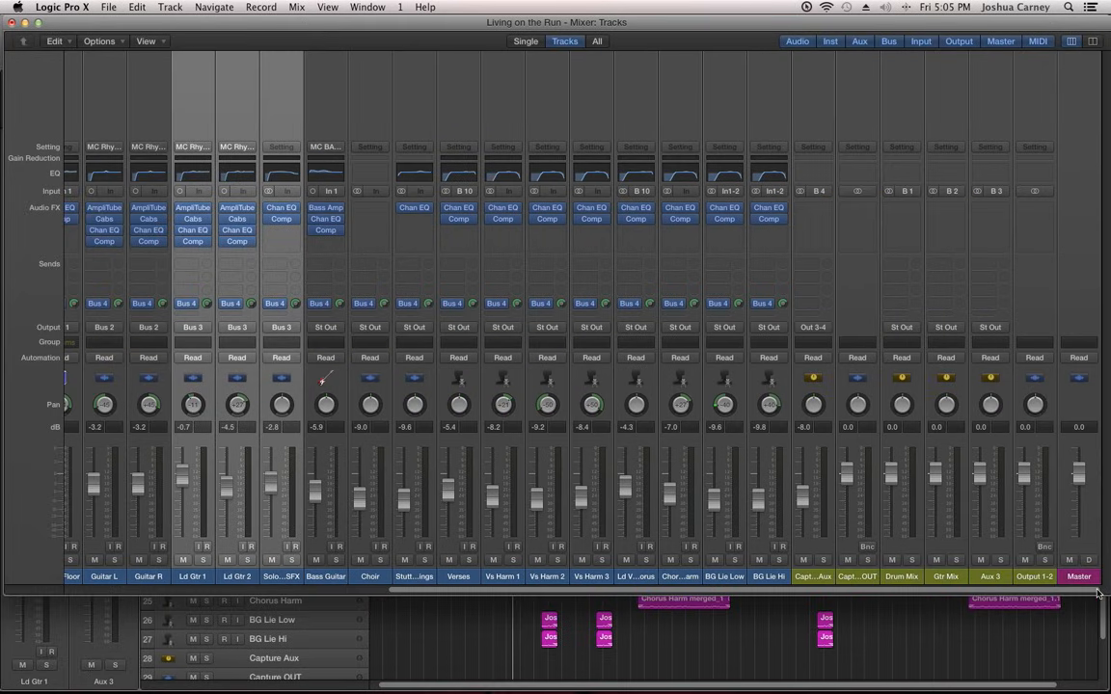
left_click(981, 577)
type("Ld Gtr")
key("Return")
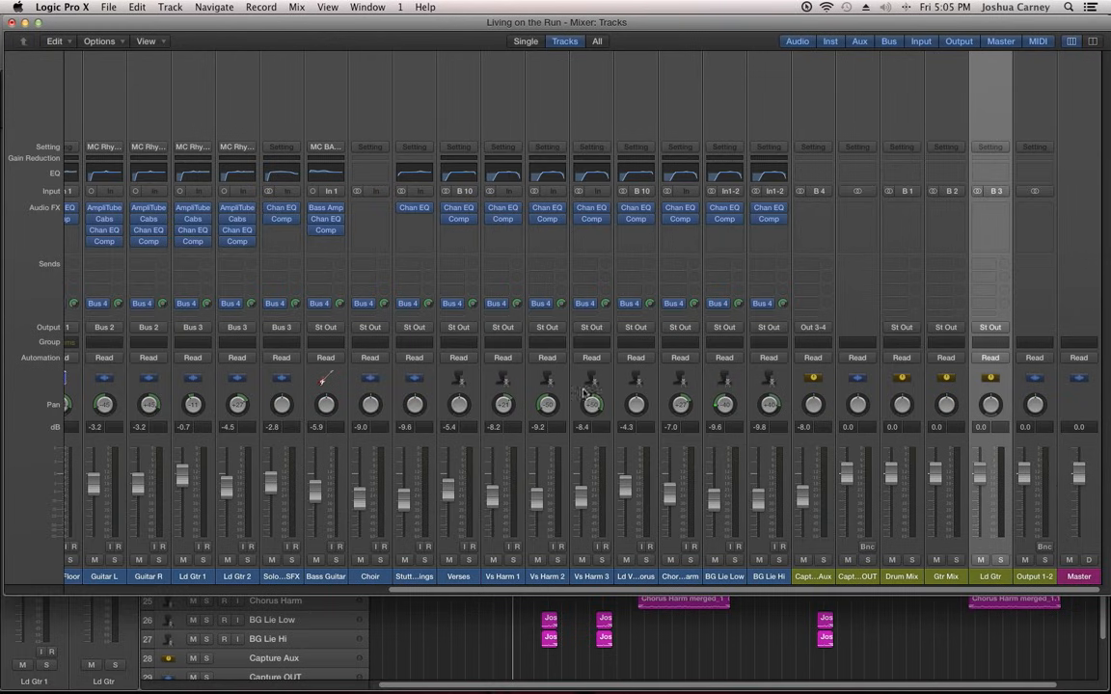
Route the Bass Guitar channel's output to the unused Bus 5
left_click(329, 577)
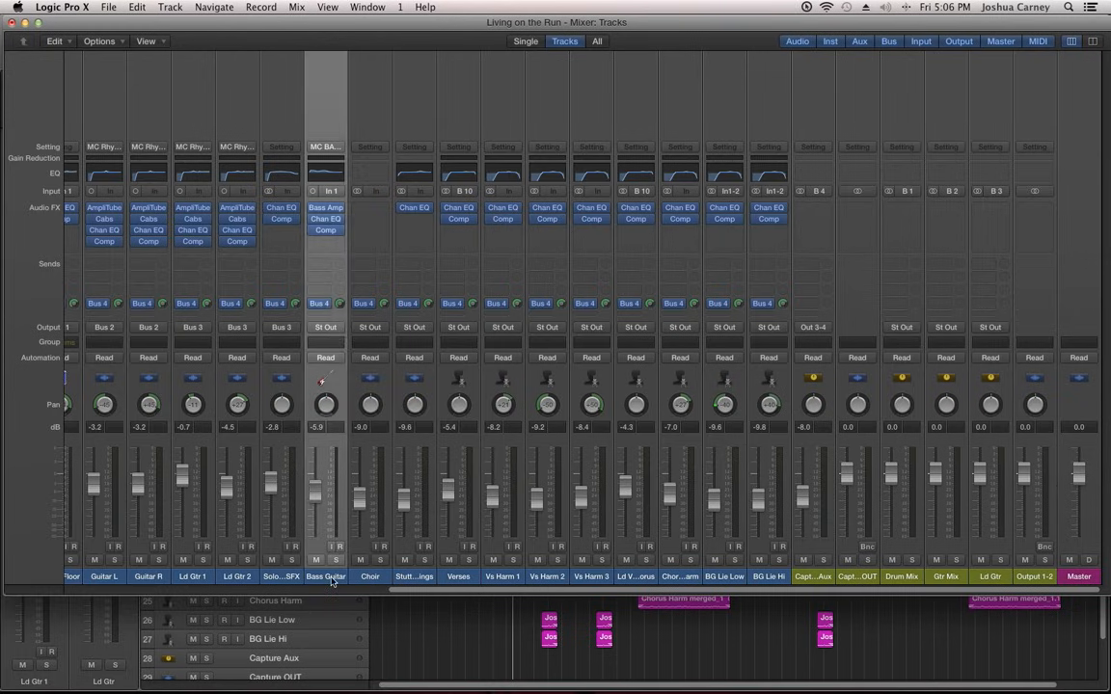
left_click(328, 328)
mouse_move(359, 374)
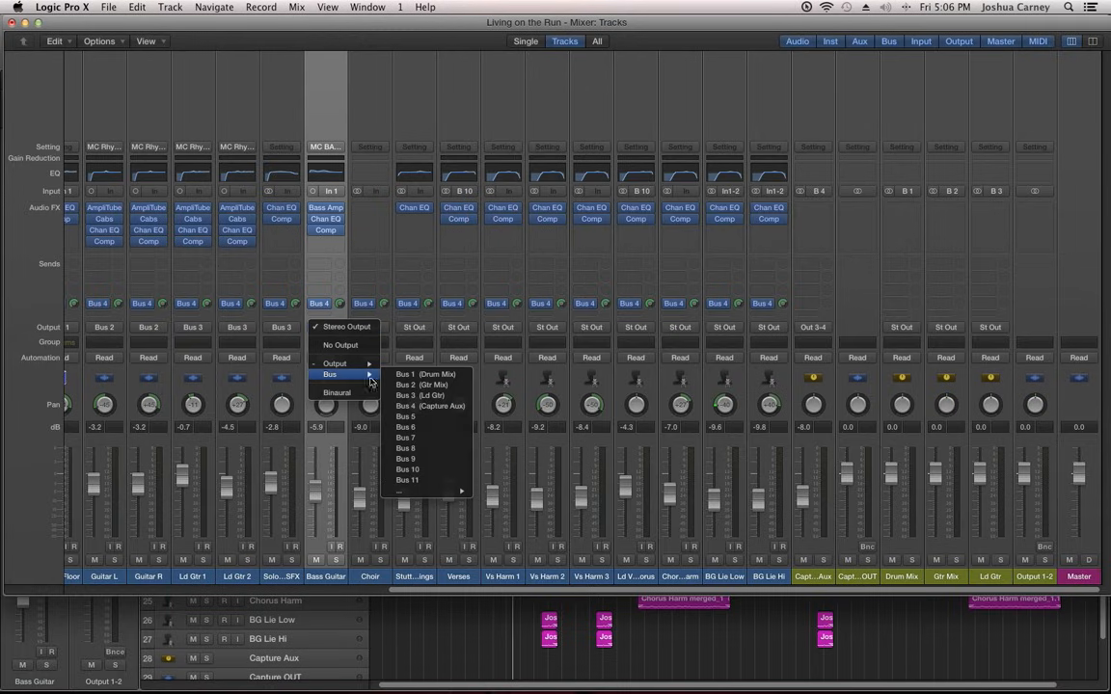
left_click(443, 418)
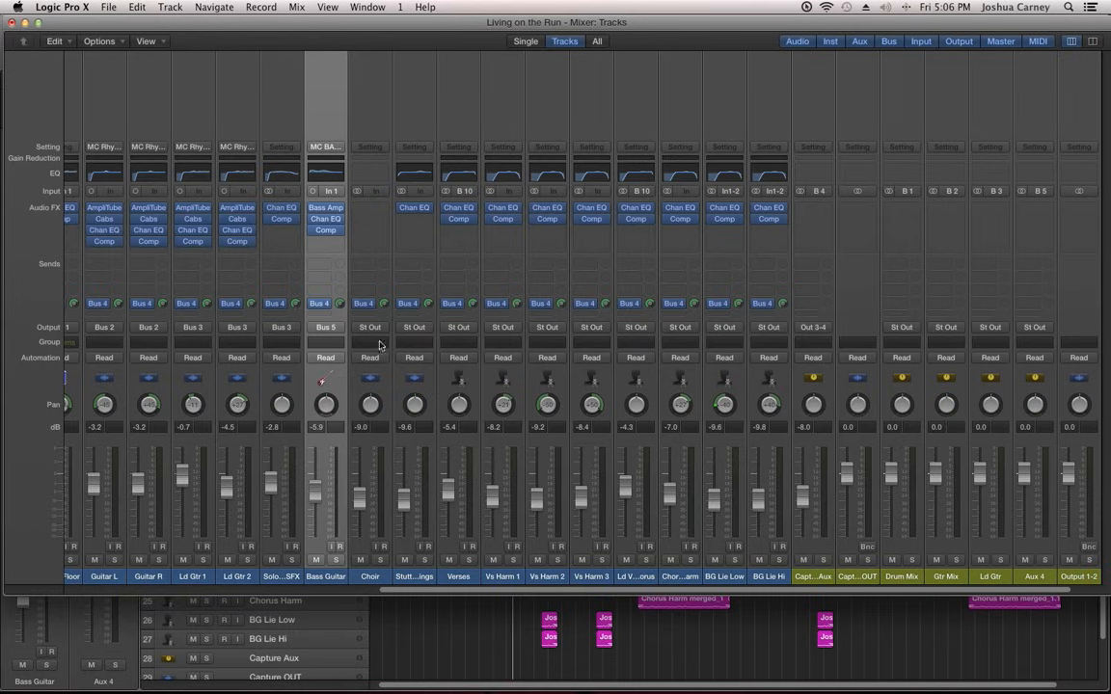
Rename the new Bus 5 auxiliary channel strip, Aux 4, as Bass Mix
left_click_drag(869, 589, 919, 594)
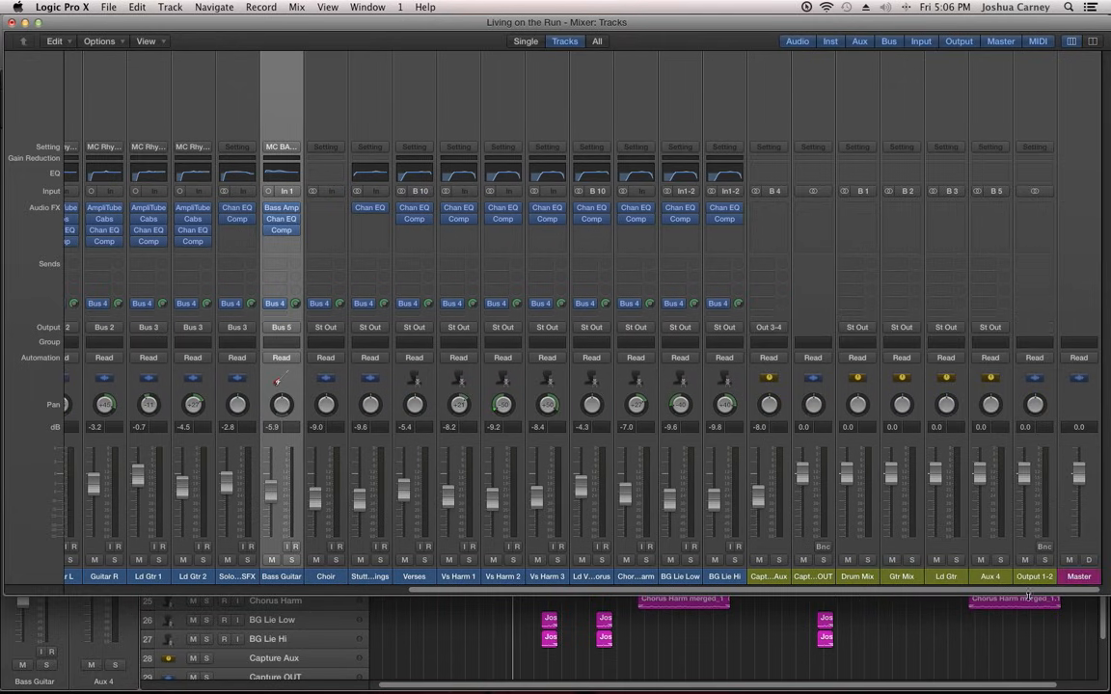
double_click(994, 577)
type("Bass Mix")
key("Return")
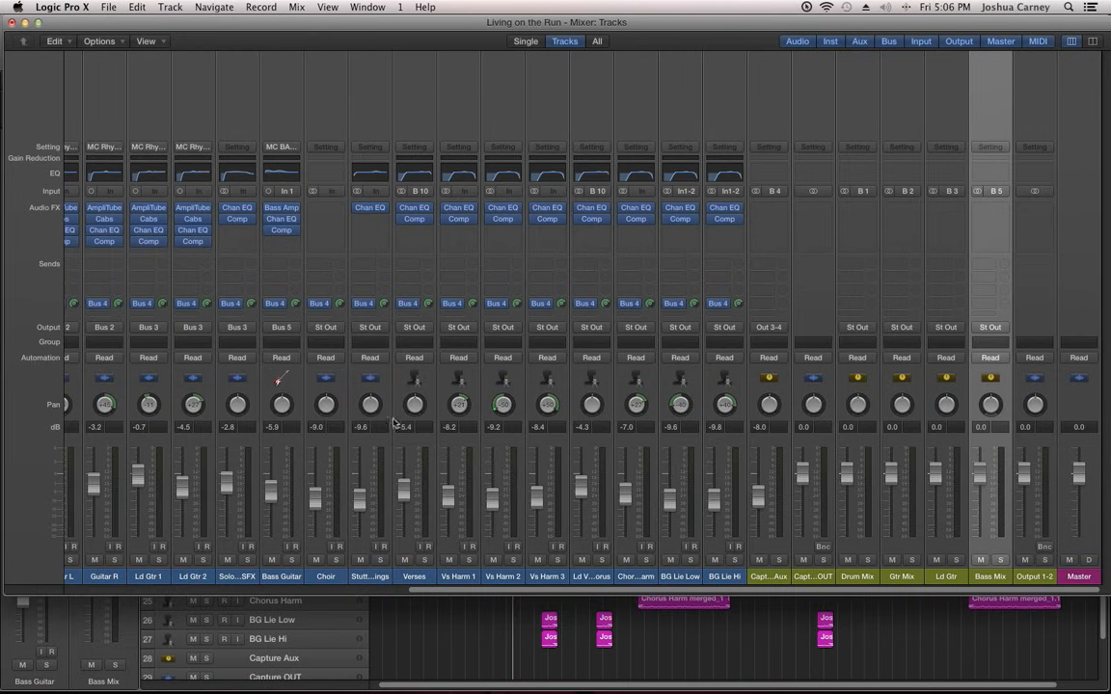
Route the outputs of the Choir channel and the channel directly after it to Bus 6
left_click(328, 577)
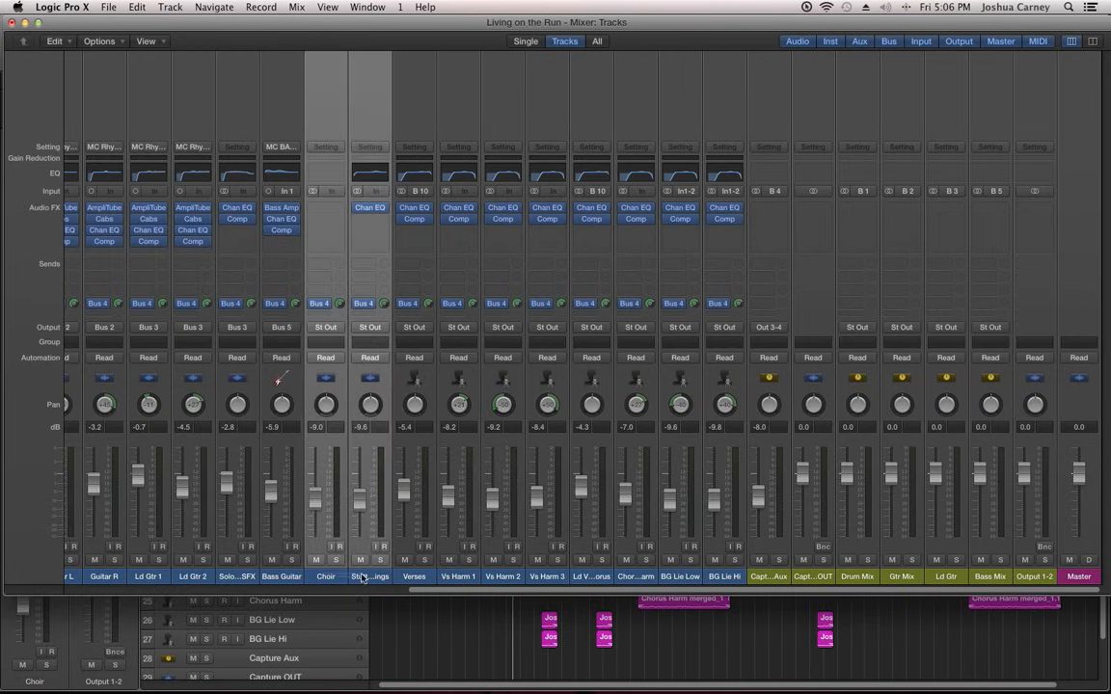
left_click(329, 332)
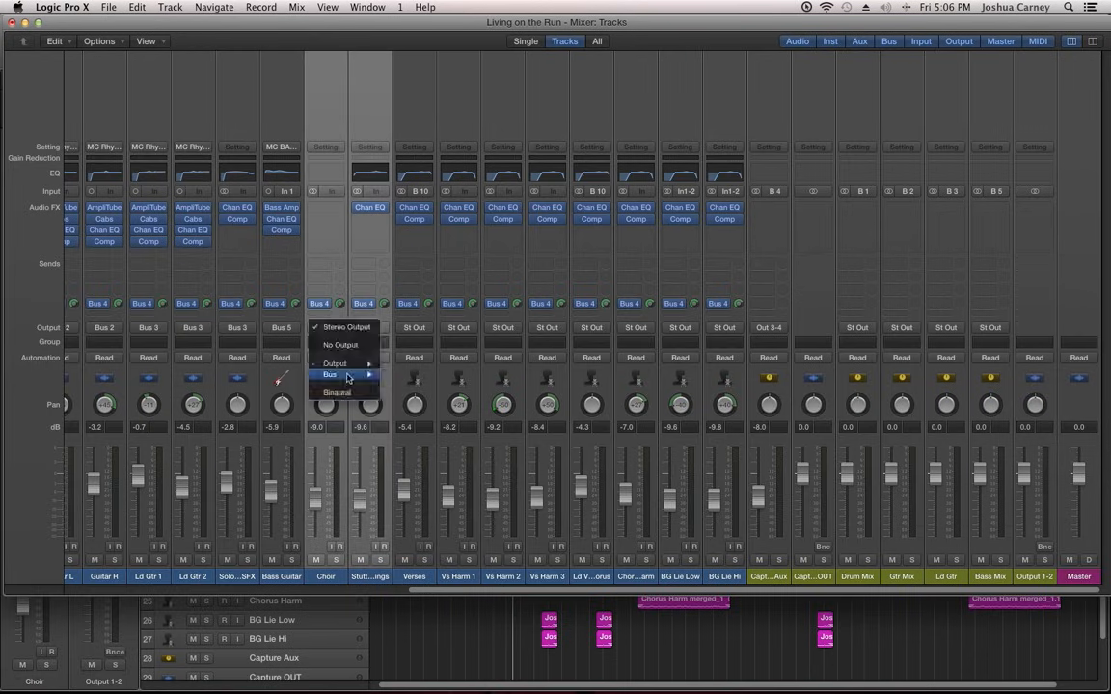
mouse_move(349, 375)
left_click(437, 427)
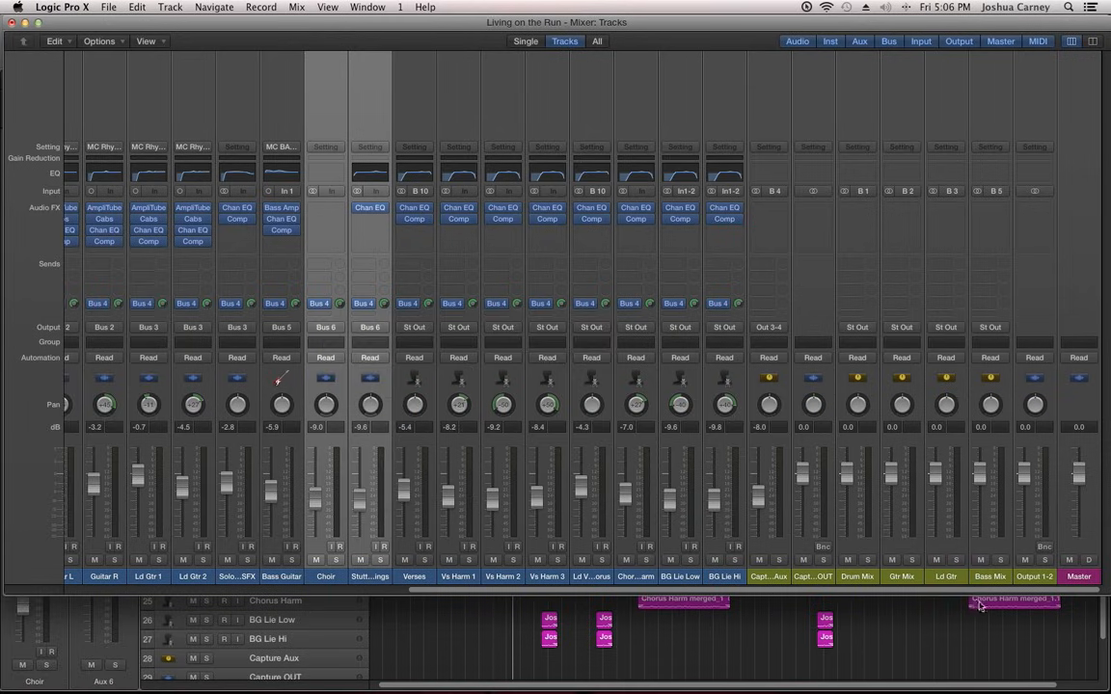
Rename the new Bus 6 auxiliary channel strip, Aux 6, as Synth Mix
double_click(1038, 577)
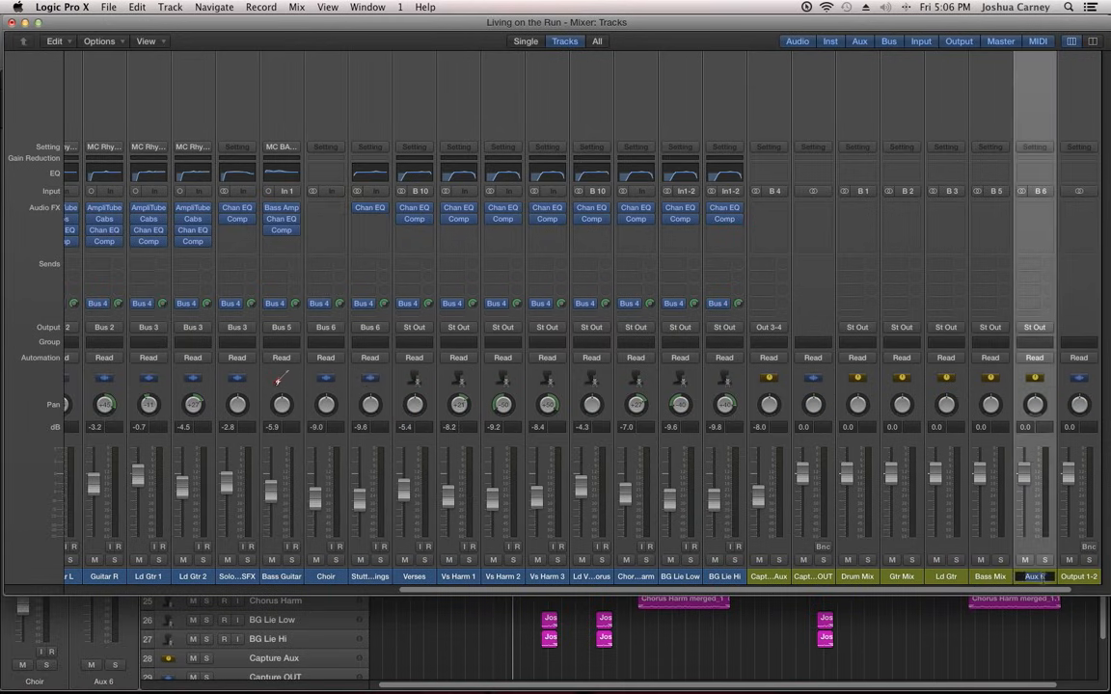
type("Synth Mix")
key("Return")
Route the outputs of all vocal channels, from Verses through BG Lie Hi, to Bus 7
left_click_drag(403, 523, 678, 527)
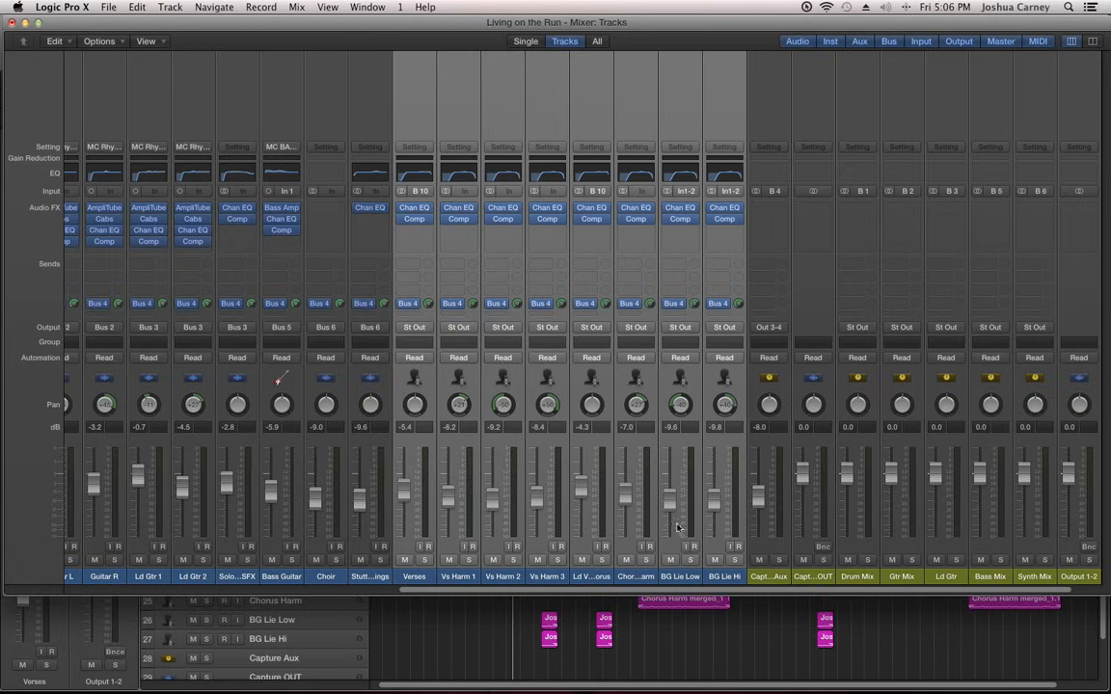
left_click(426, 332)
mouse_move(438, 374)
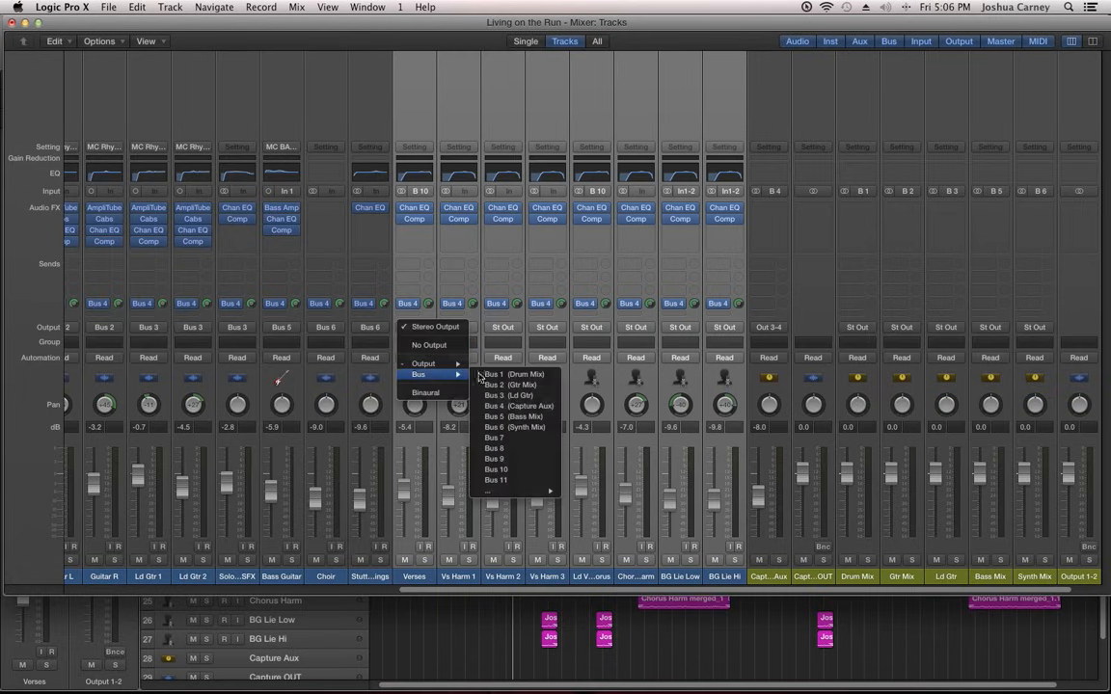
left_click(528, 440)
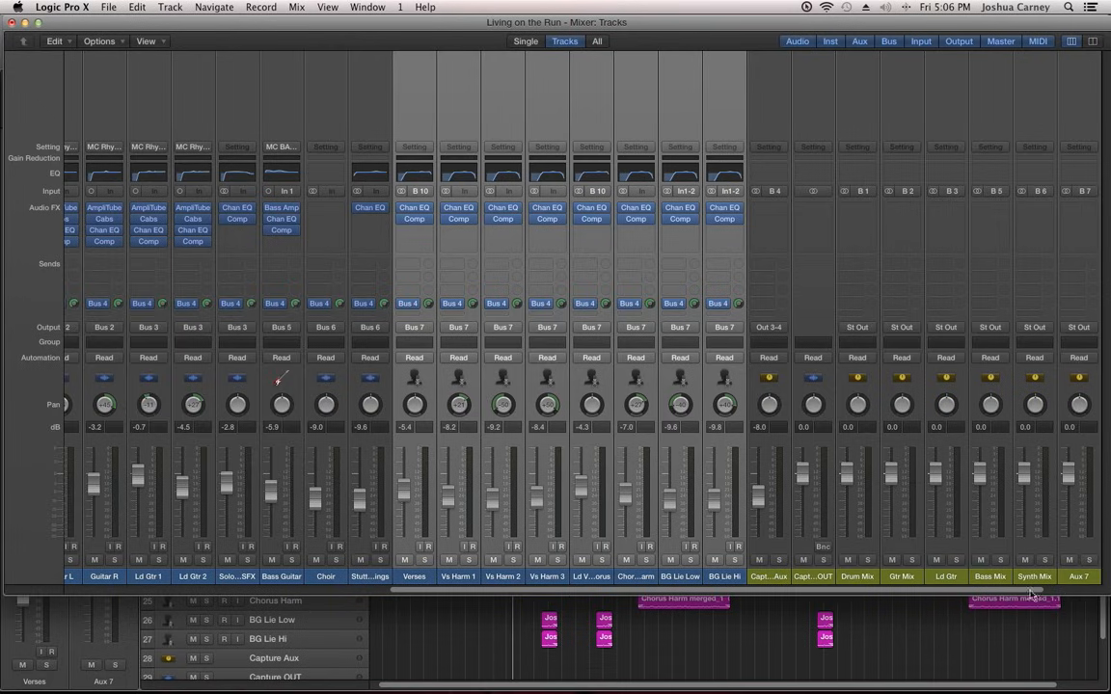
Rename the Output 1-2 channel strip as Output and the new Bus 7 auxiliary strip, Aux 7, as Vox Mix
scroll(1097, 591, "right", 2)
left_click(1068, 579)
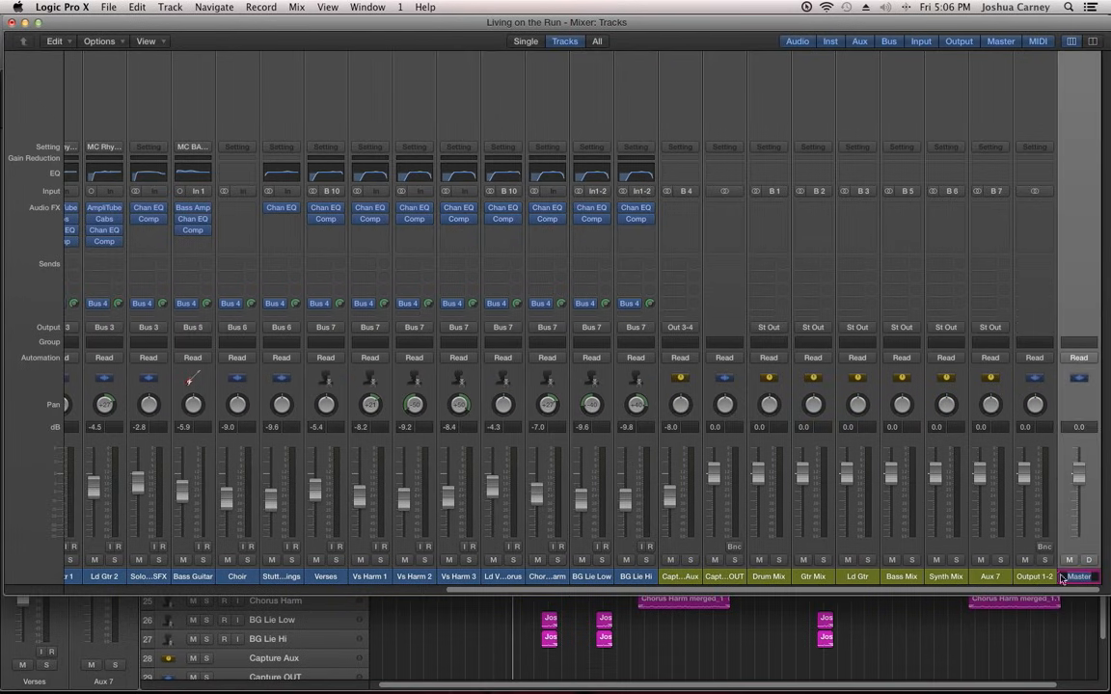
double_click(1037, 577)
type("Vo")
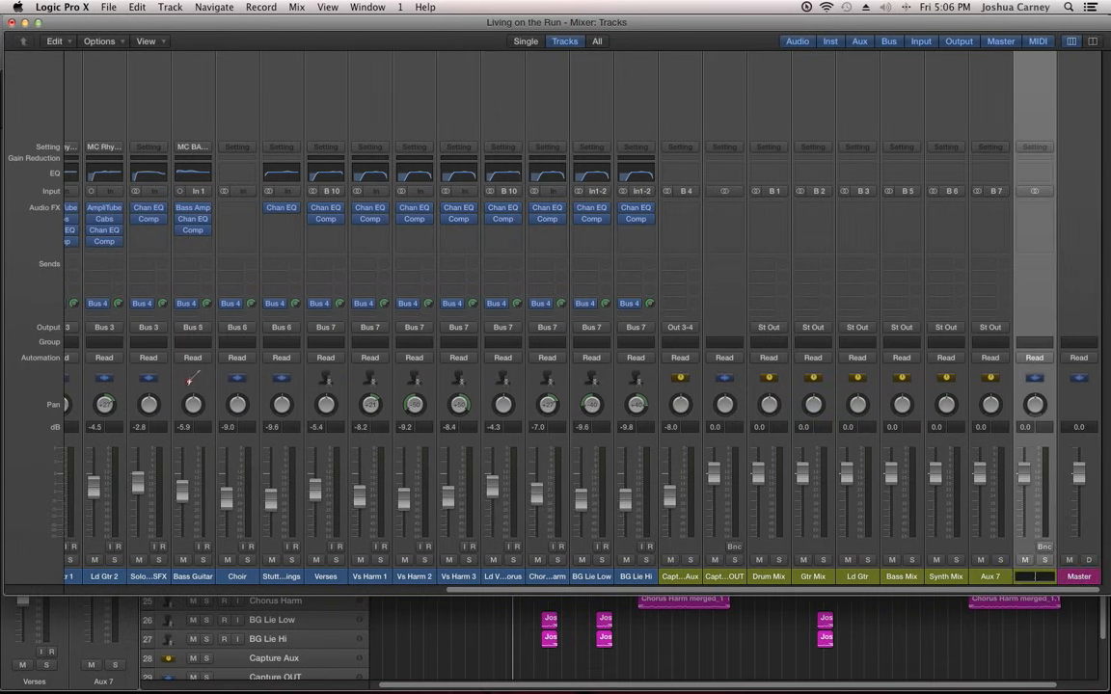
key("Return")
double_click(990, 577)
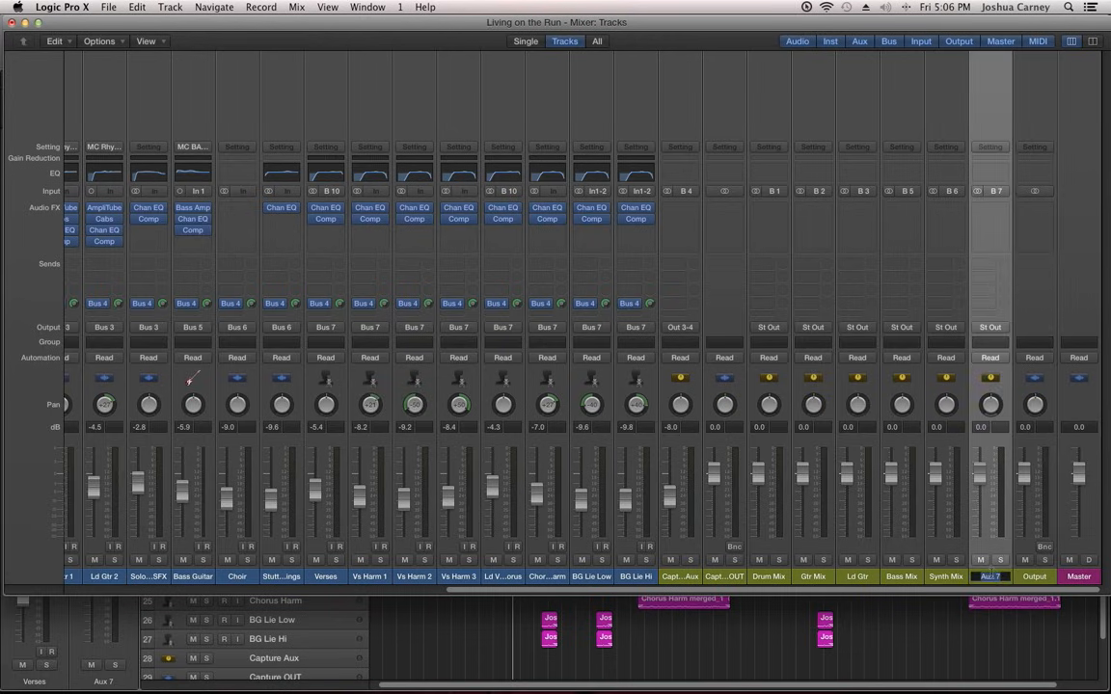
key("Return")
Hide the audio and instrument channel strips so the mixer shows only the submix, output and master strips
left_click_drag(597, 590, 218, 579)
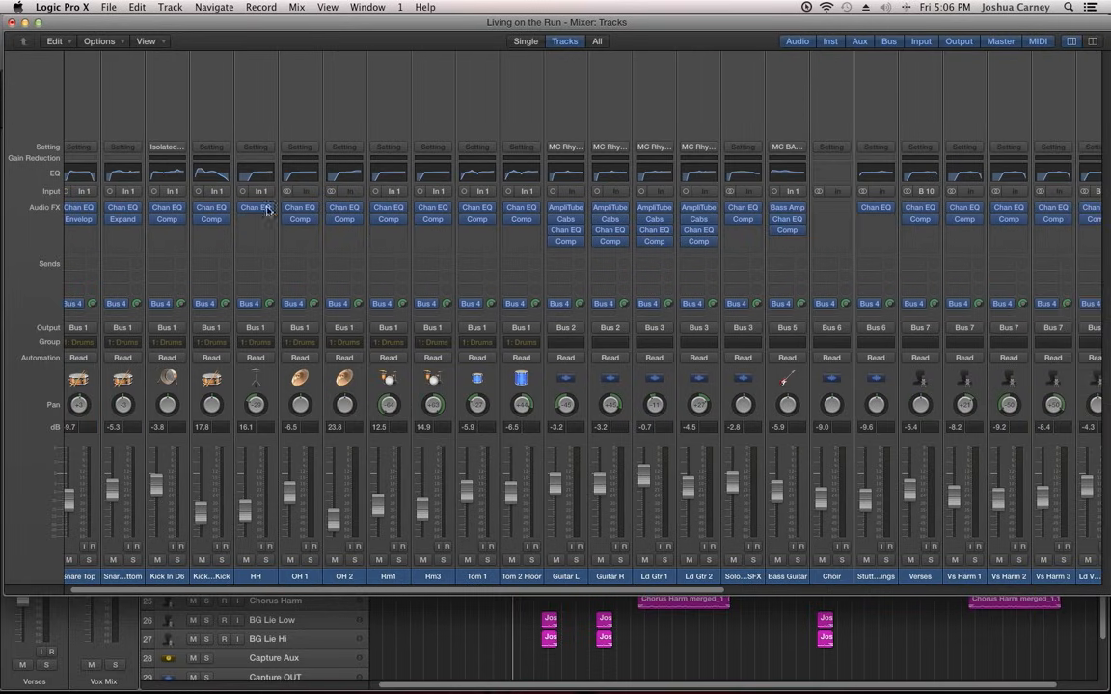
left_click_drag(688, 595, 875, 597)
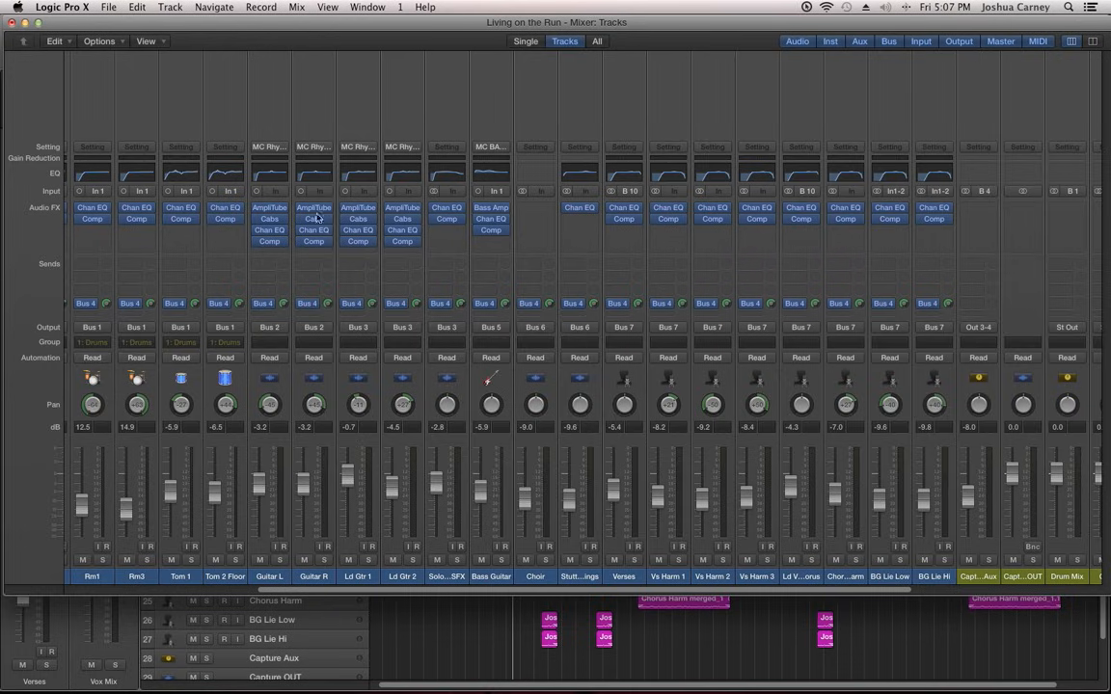
left_click(806, 42)
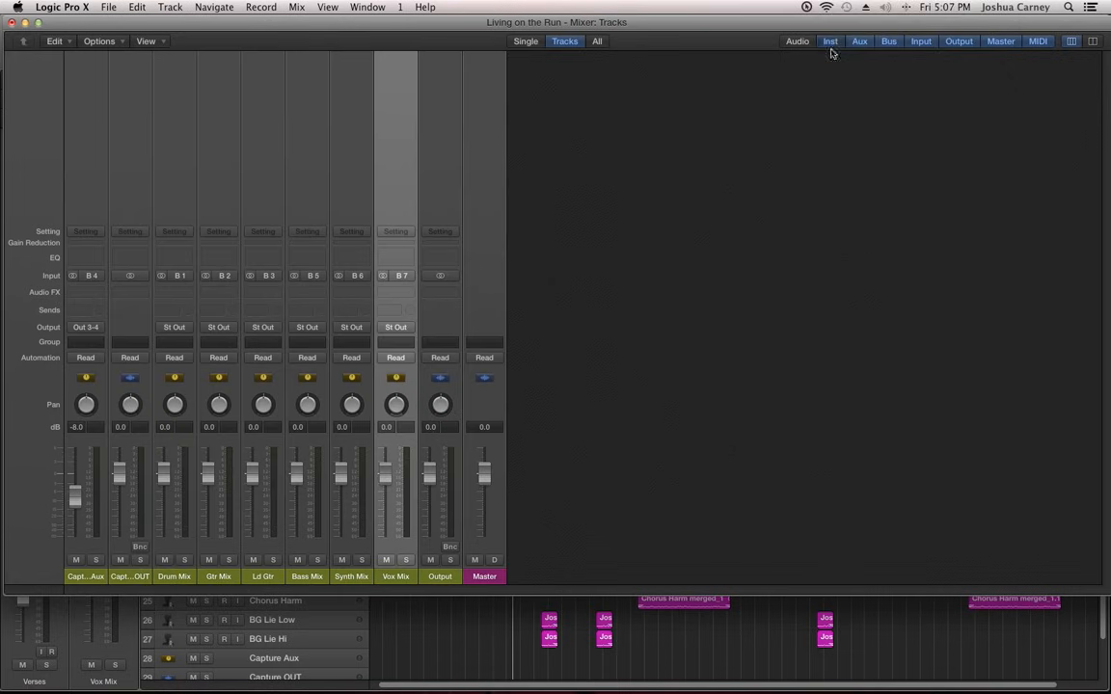
left_click(829, 43)
Highlight the Capture Aux through Vox Mix strips, Capture Aux alone, and the Drum Mix through Vox Mix submixes, clearing the selection
left_click_drag(93, 582, 383, 575)
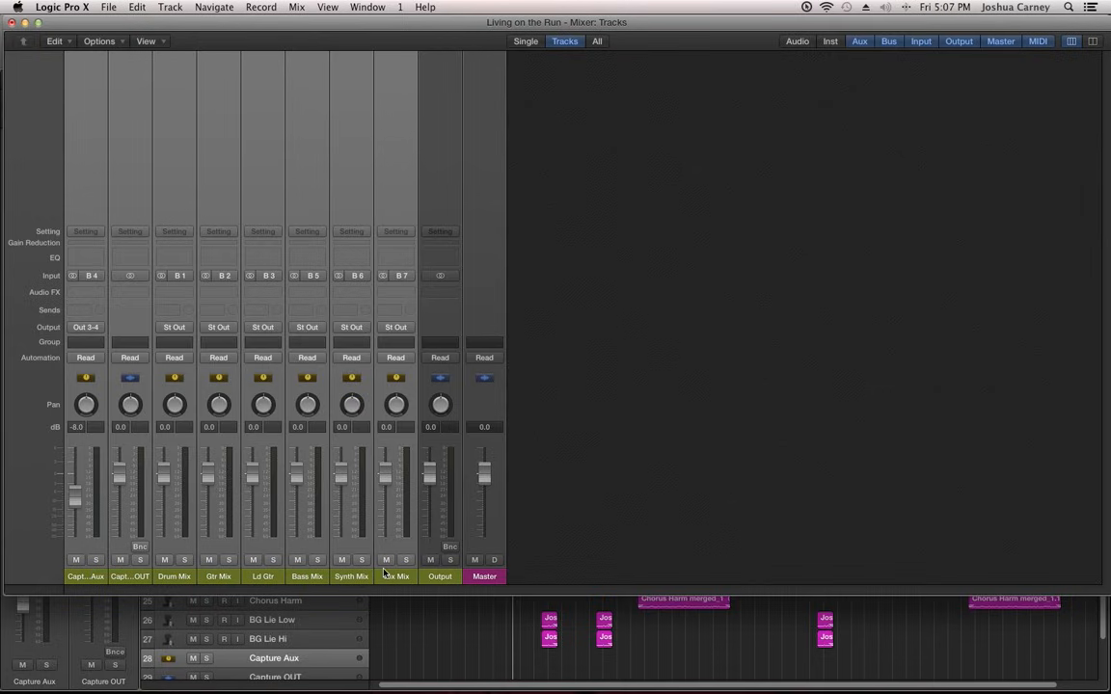
left_click(530, 465)
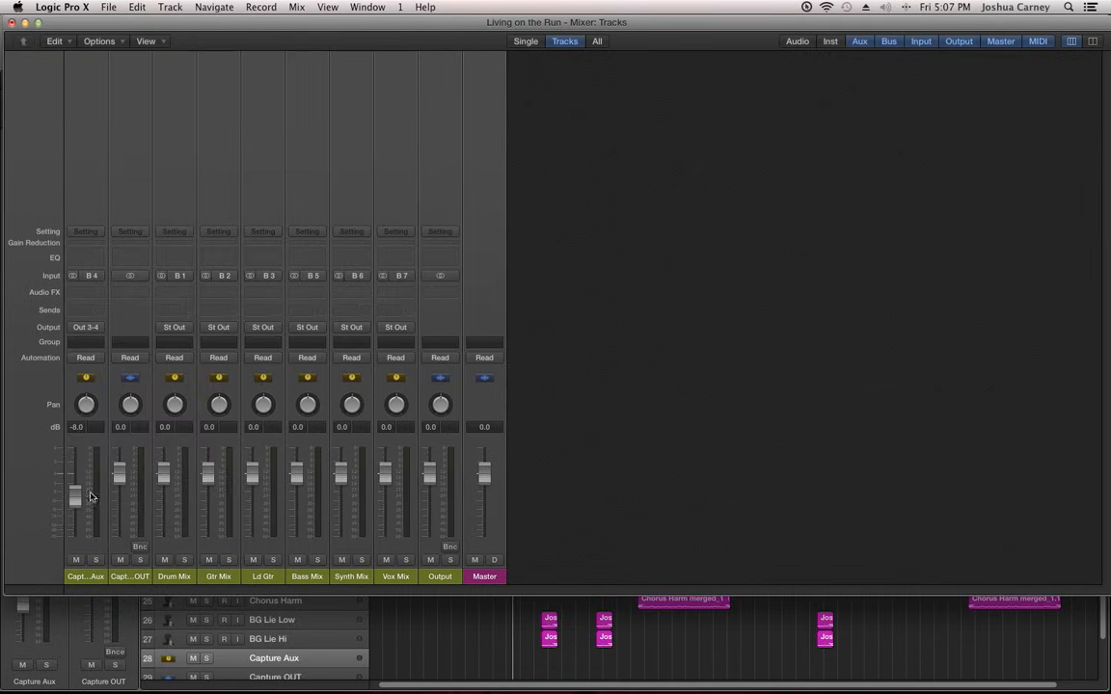
left_click(84, 583)
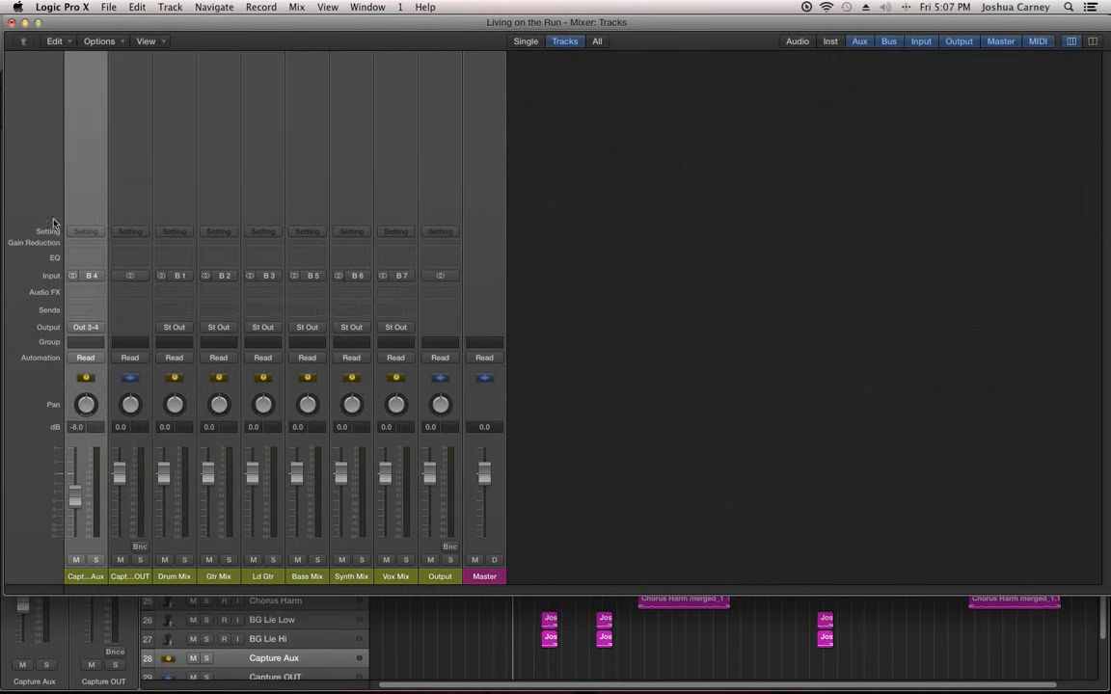
left_click_drag(175, 579, 389, 576)
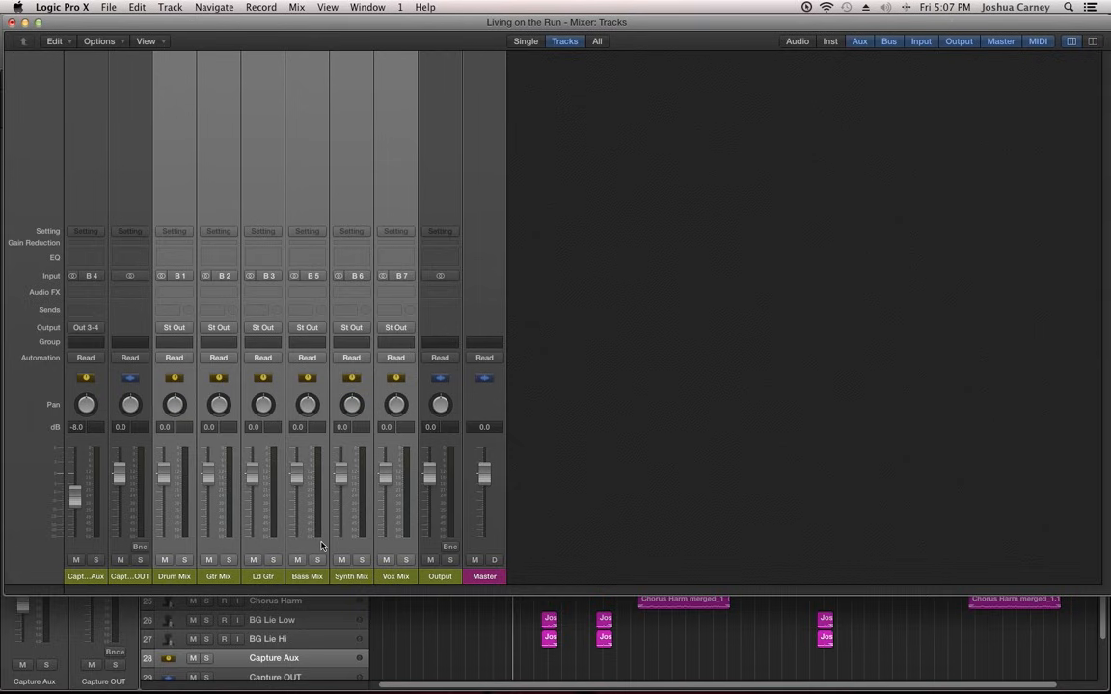
left_click(570, 482)
Audition the Drum Mix, Gtr Mix, Bass Mix, Synth Mix and Vox Mix submixes one at a time in solo during playback
left_click(184, 560)
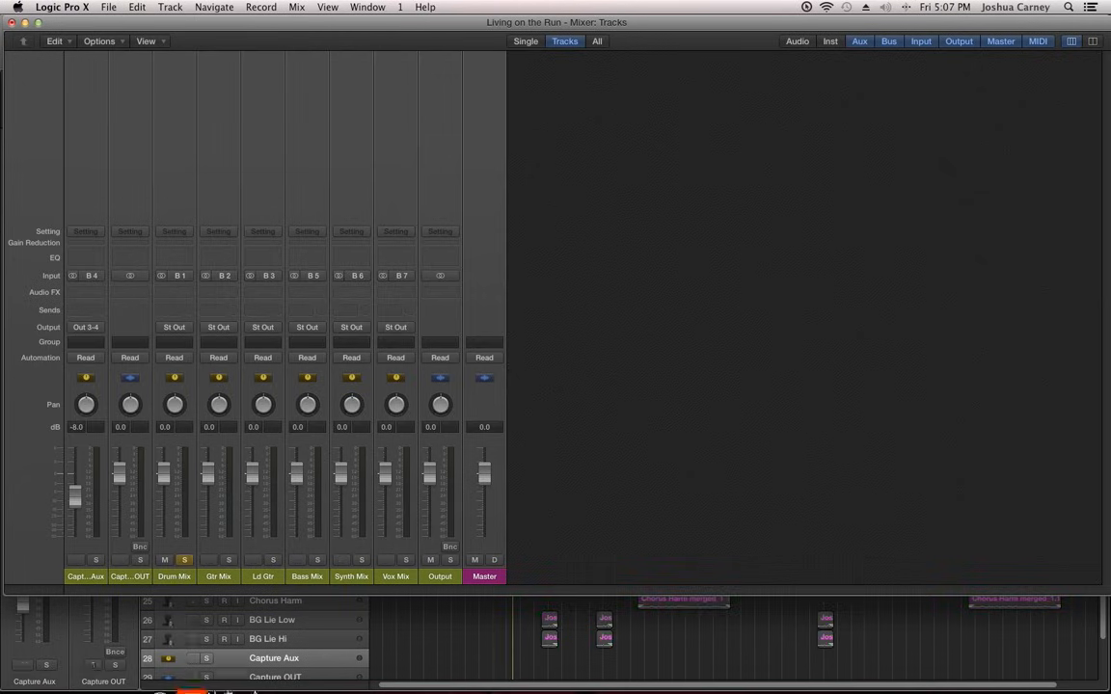
key("space")
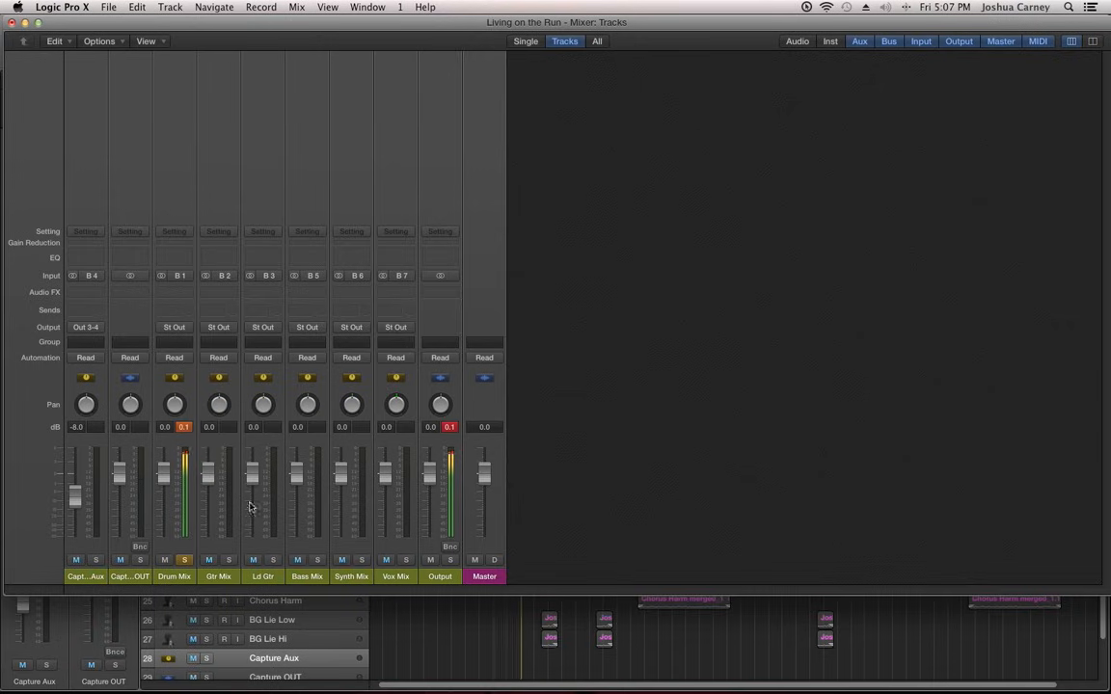
left_click(184, 560)
left_click(228, 560)
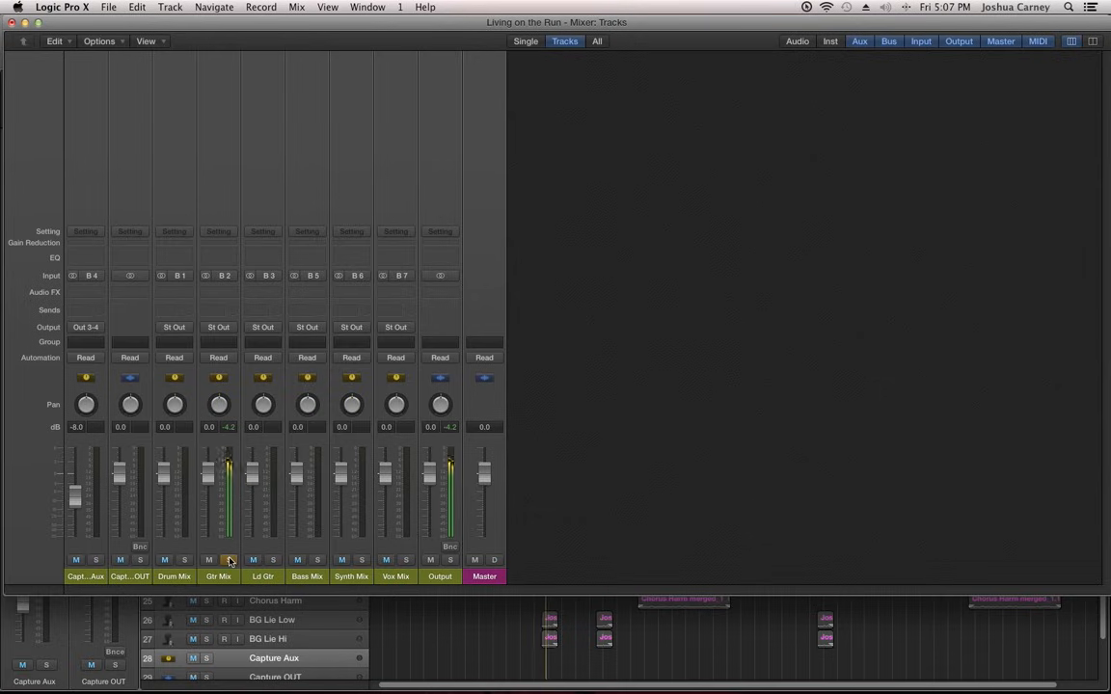
left_click(229, 560)
left_click(318, 561)
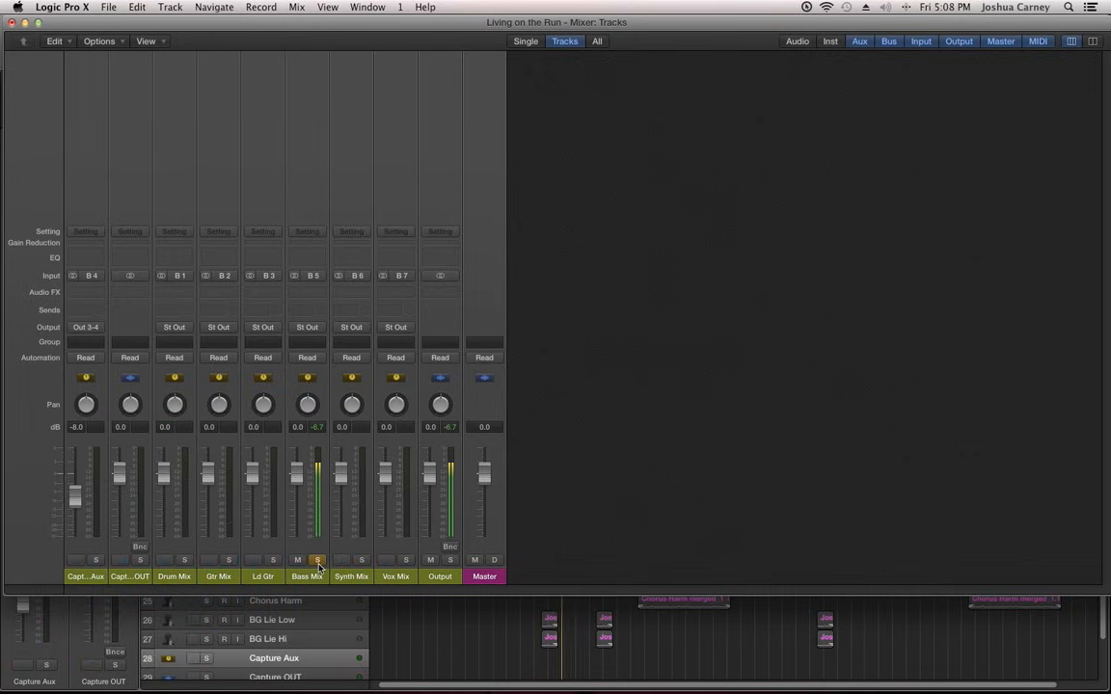
left_click(318, 561)
left_click(361, 560)
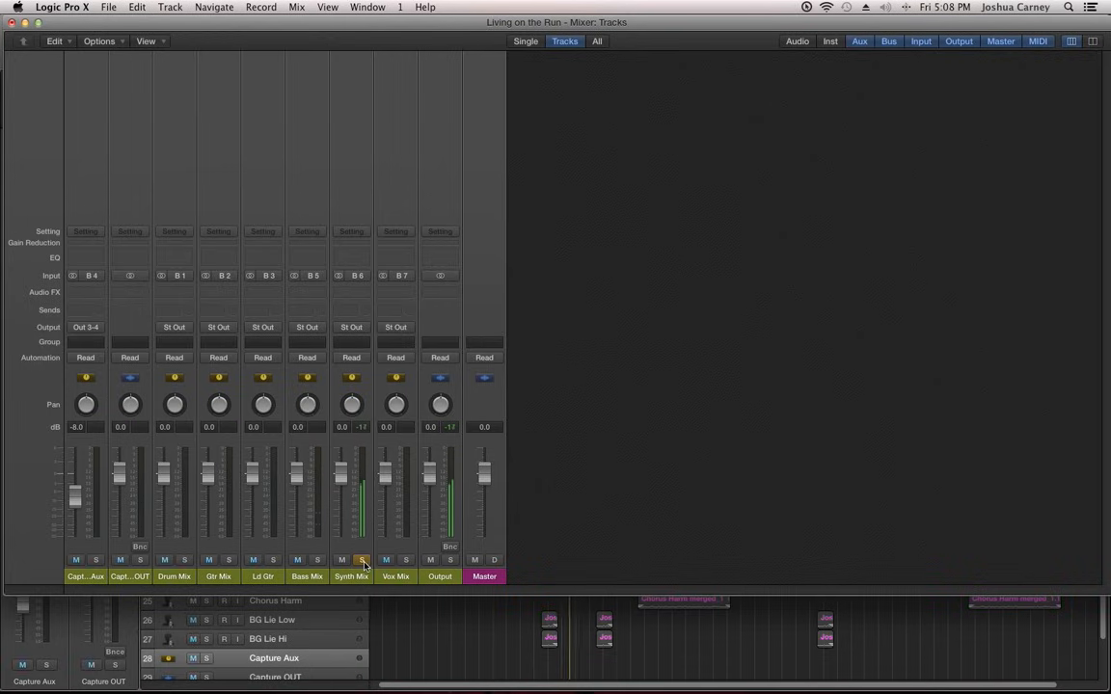
left_click(362, 560)
left_click(406, 560)
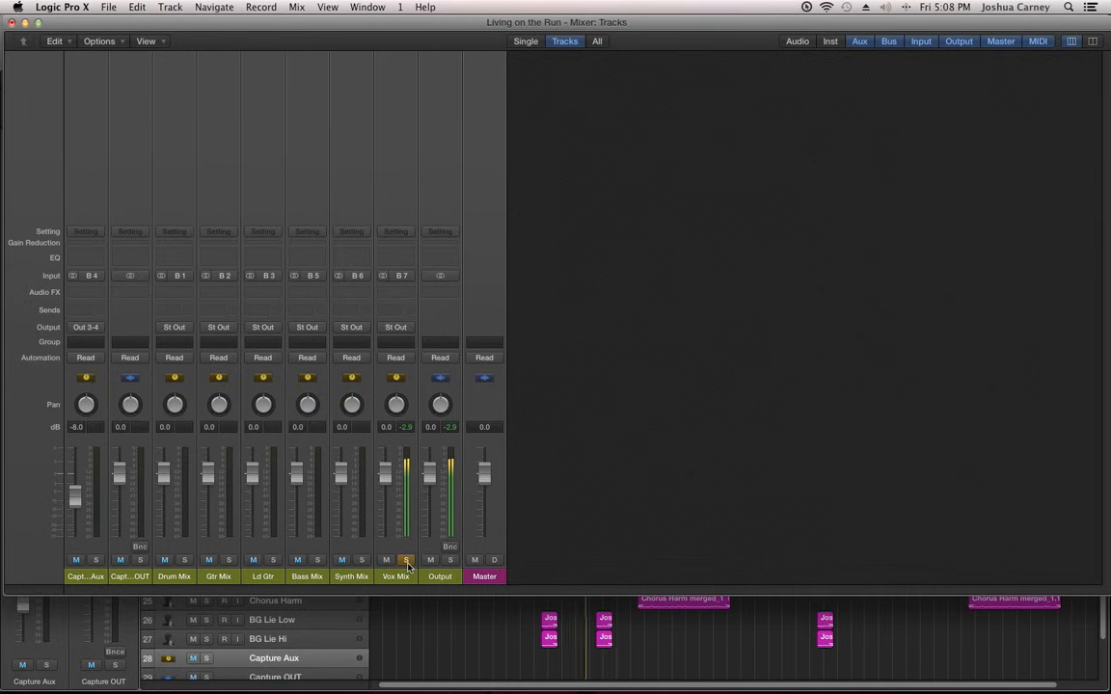
left_click(406, 560)
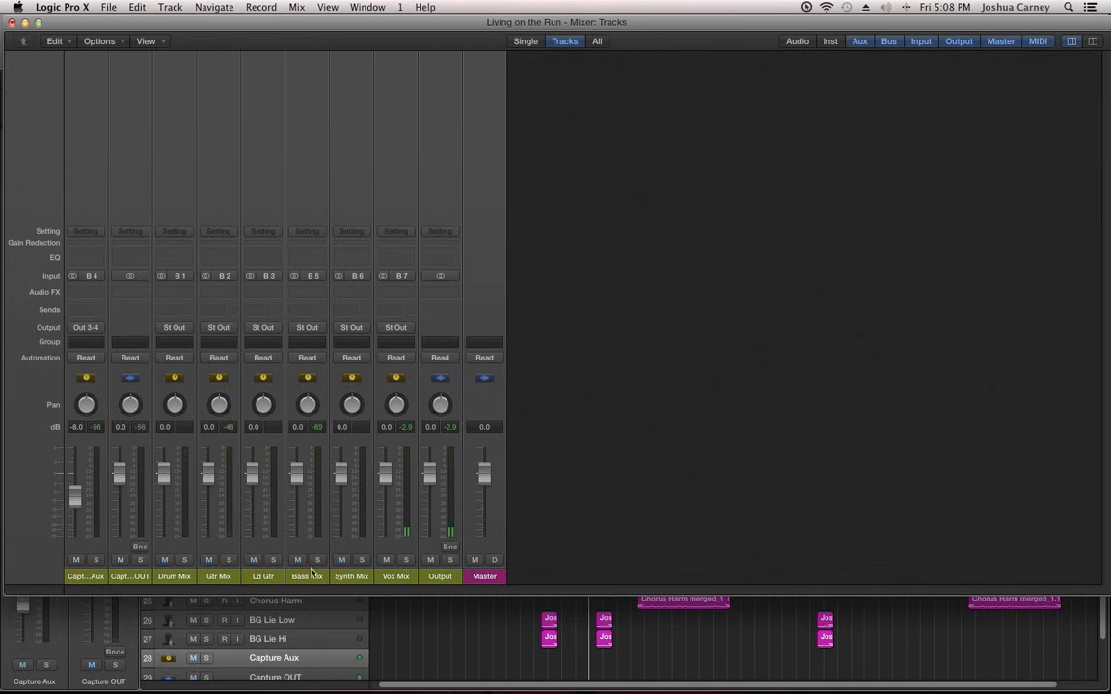
Highlight the Drum Mix through Vox Mix strips, clear the selection and play the full mix
left_click_drag(164, 521, 391, 521)
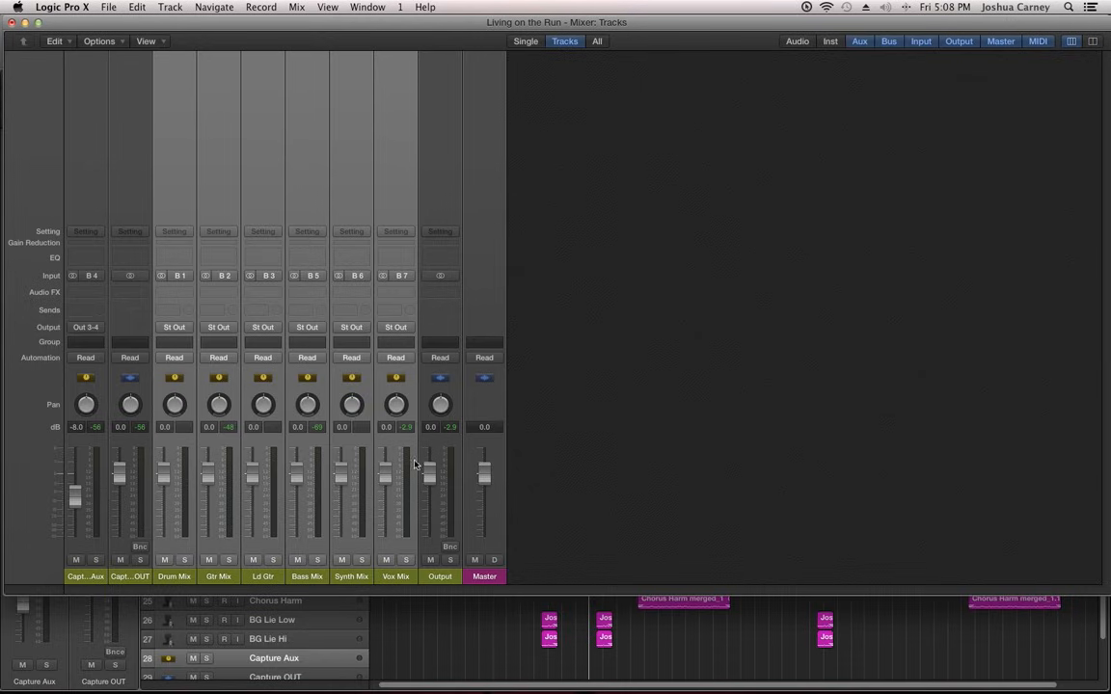
left_click(574, 465)
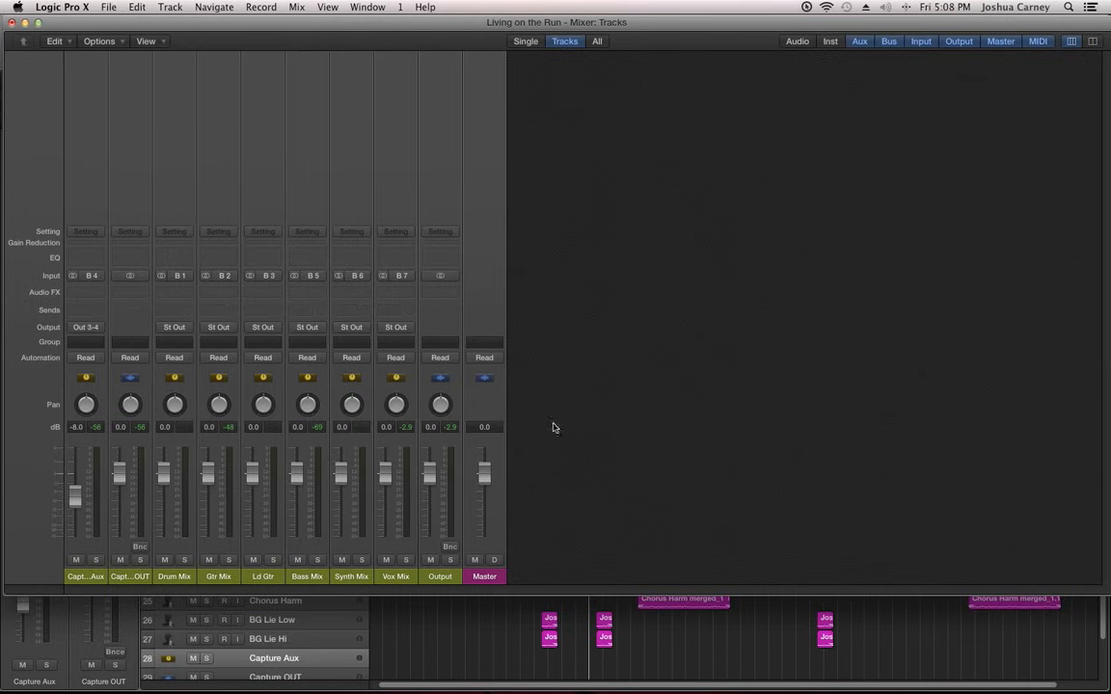
key("space")
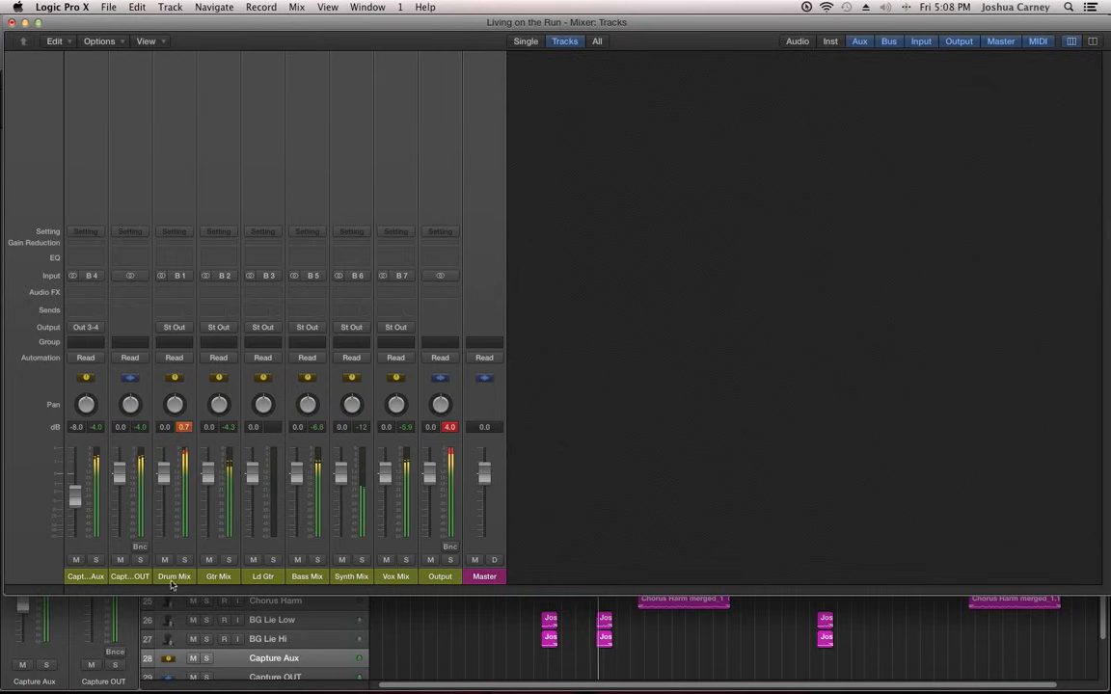
Lower the submix faders: Drum Mix, Ld Gtr and Bass Mix to -3.8 dB, Gtr Mix and Synth Mix to -4.4 dB, Vox Mix to -4.7 dB
left_click_drag(164, 526, 381, 576)
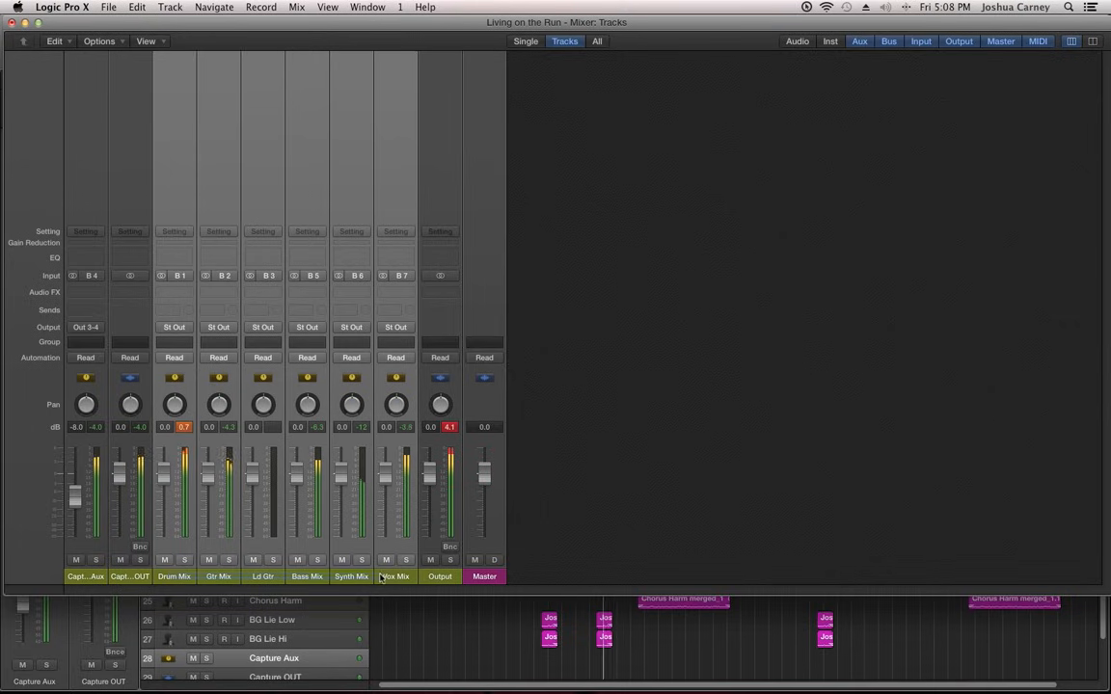
left_click(670, 487)
left_click_drag(388, 474, 387, 476)
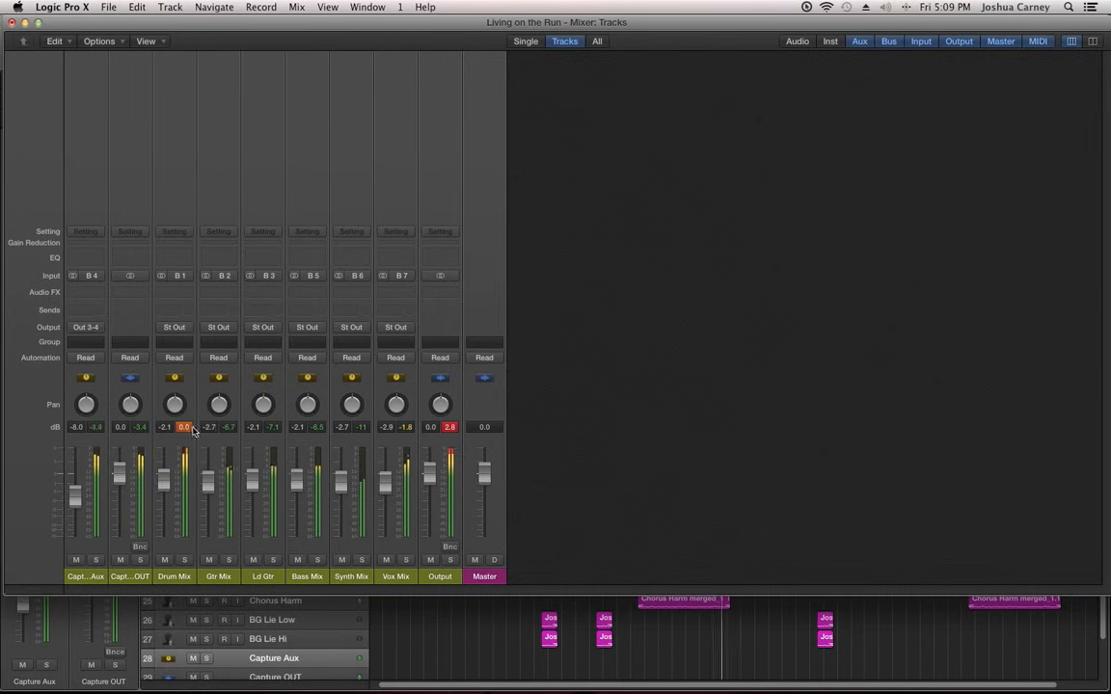
left_click_drag(166, 576, 393, 488)
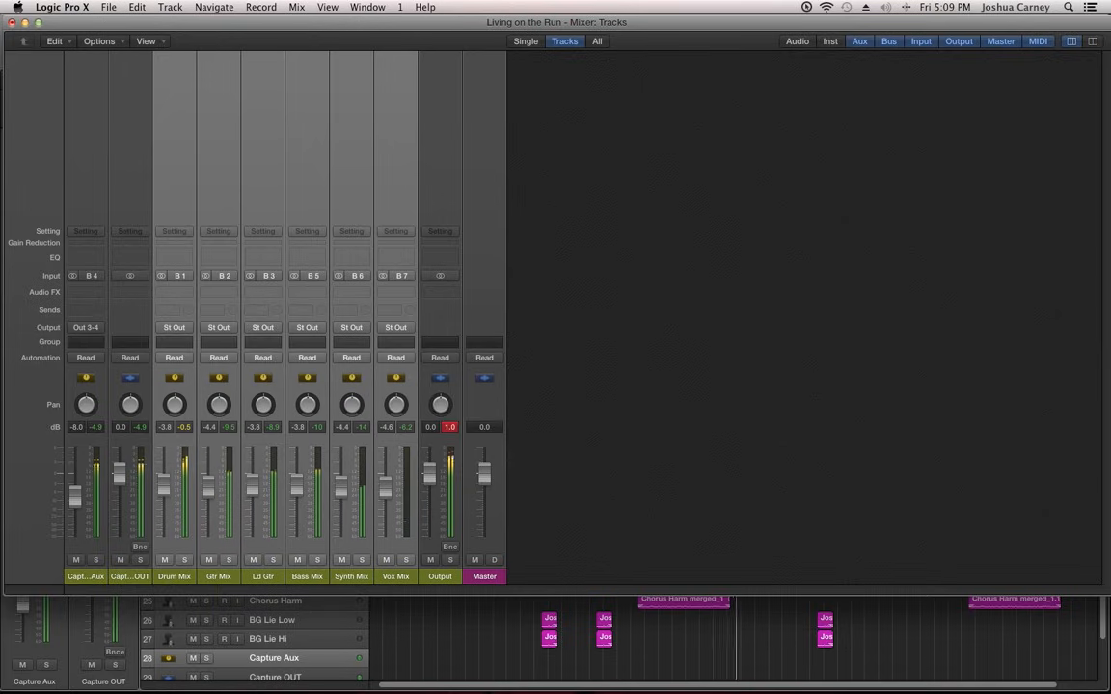
left_click(596, 462)
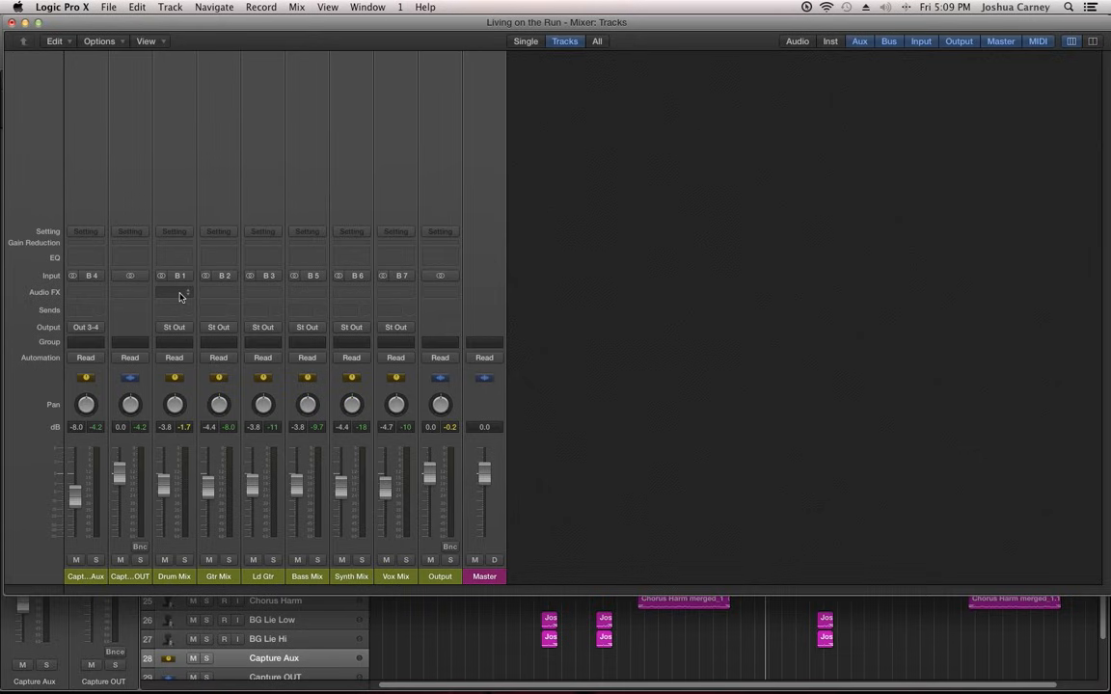
left_click(180, 296)
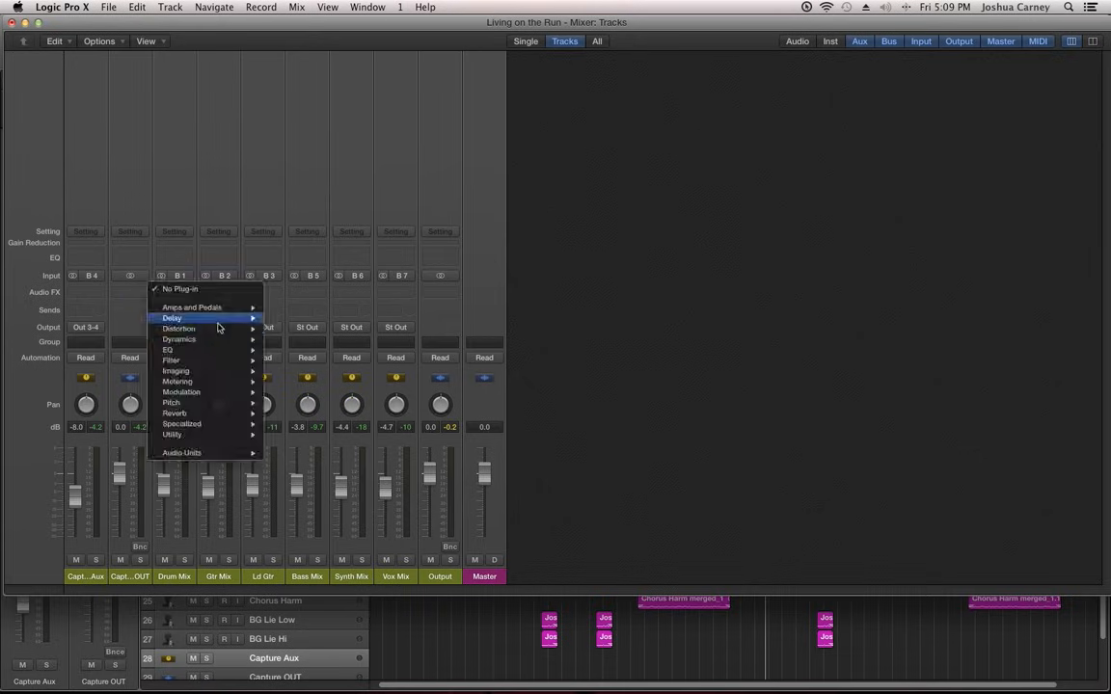
mouse_move(204, 356)
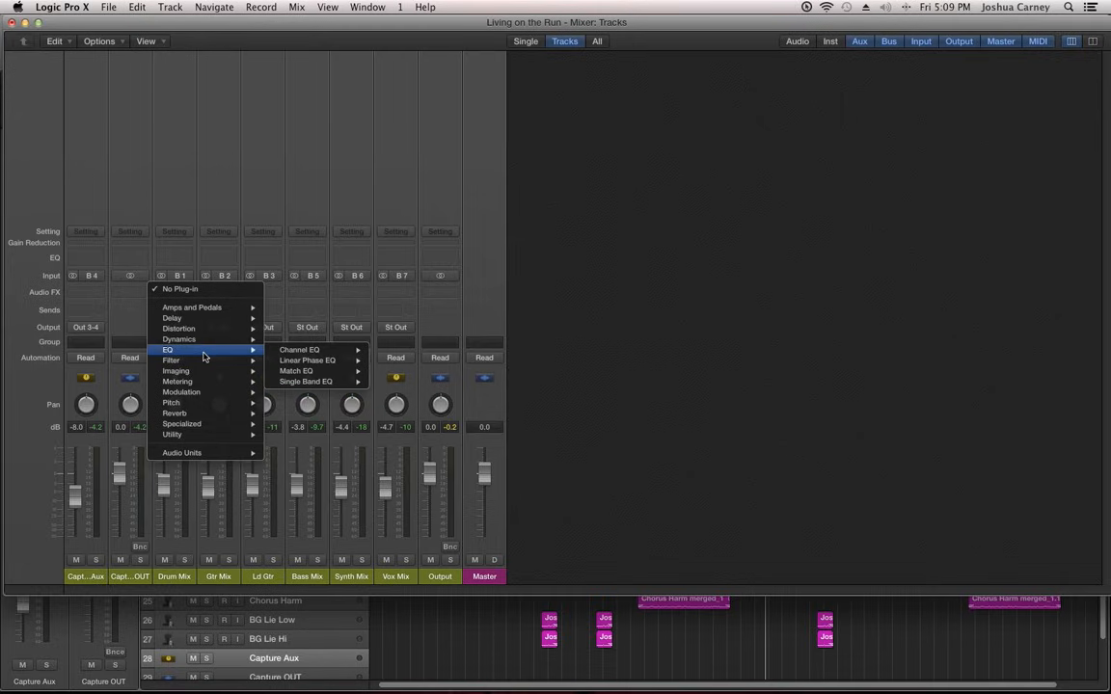
left_click(643, 343)
Solo the Drum Mix and insert a stereo Linear Phase EQ on it, moving its window clear of the channel strips
left_click(183, 560)
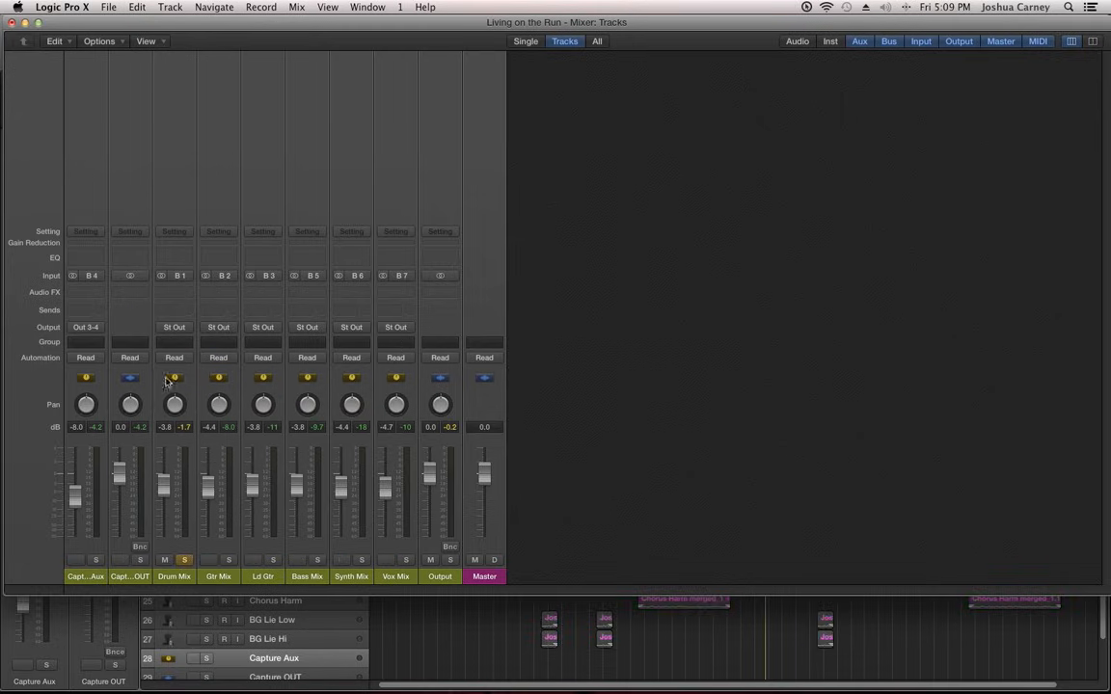
left_click(175, 287)
left_click(186, 295)
mouse_move(170, 350)
mouse_move(318, 351)
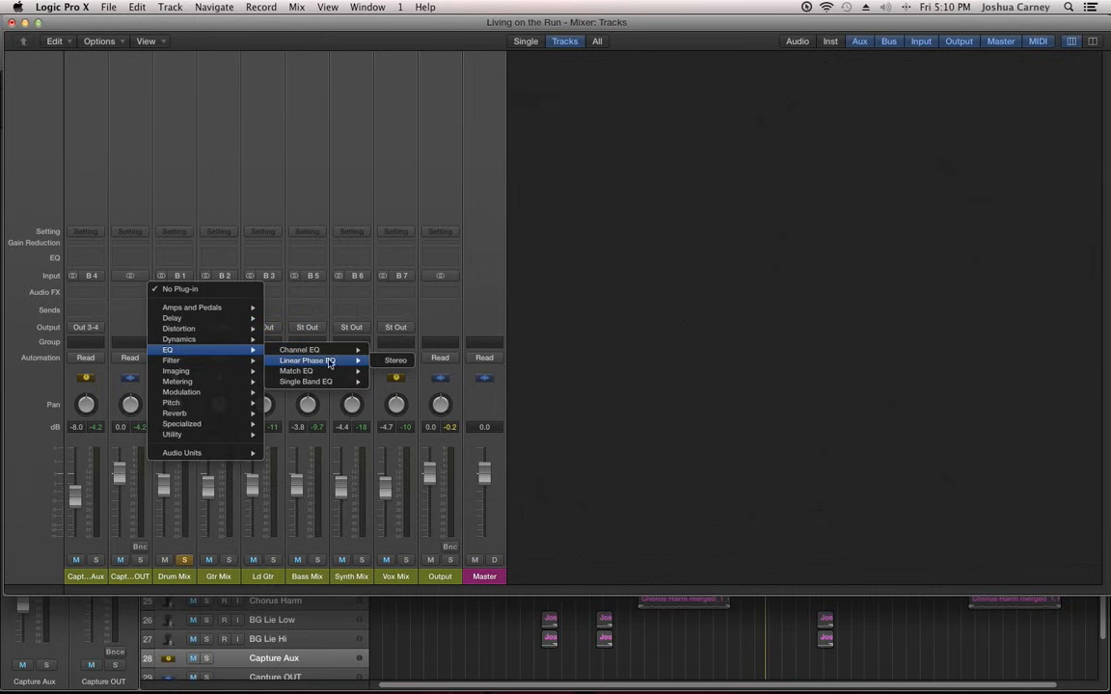
left_click(383, 361)
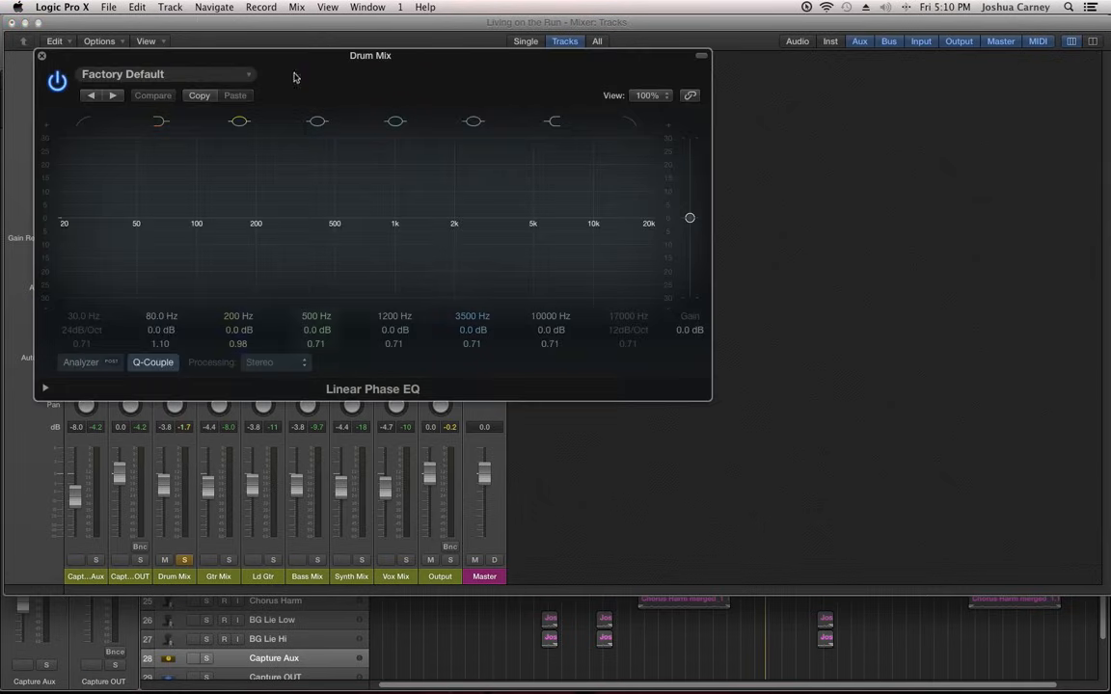
left_click_drag(240, 69, 499, 106)
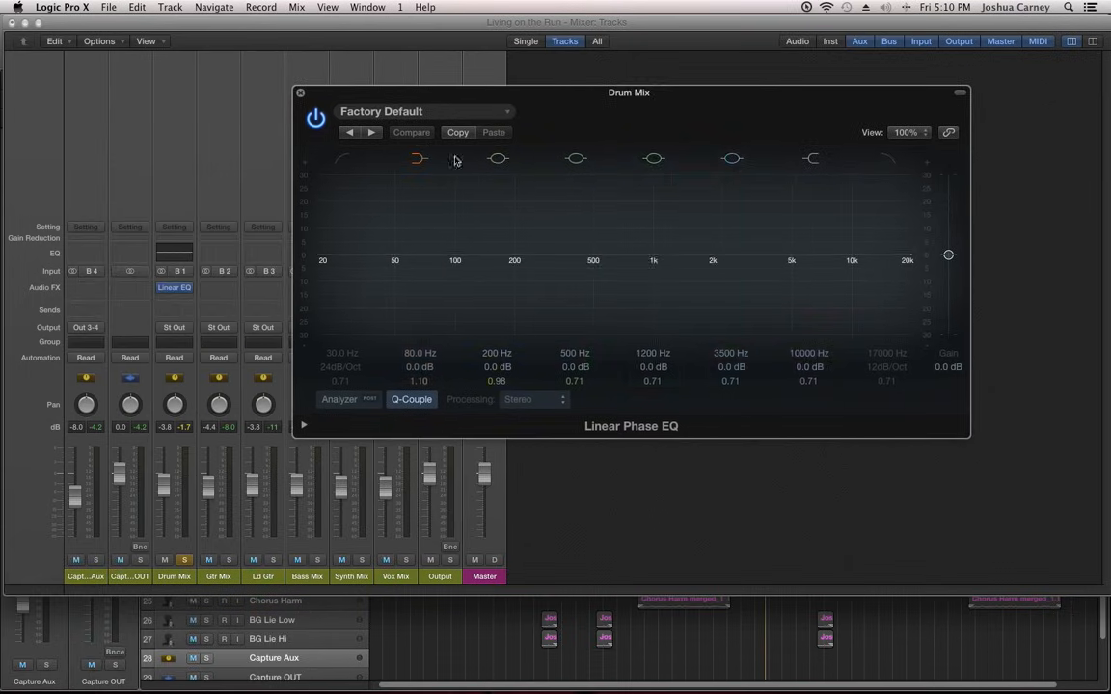
Turn on the Drum Mix EQ's analyzer and play the soloed drums briefly to examine their frequency spectrum
left_click(337, 396)
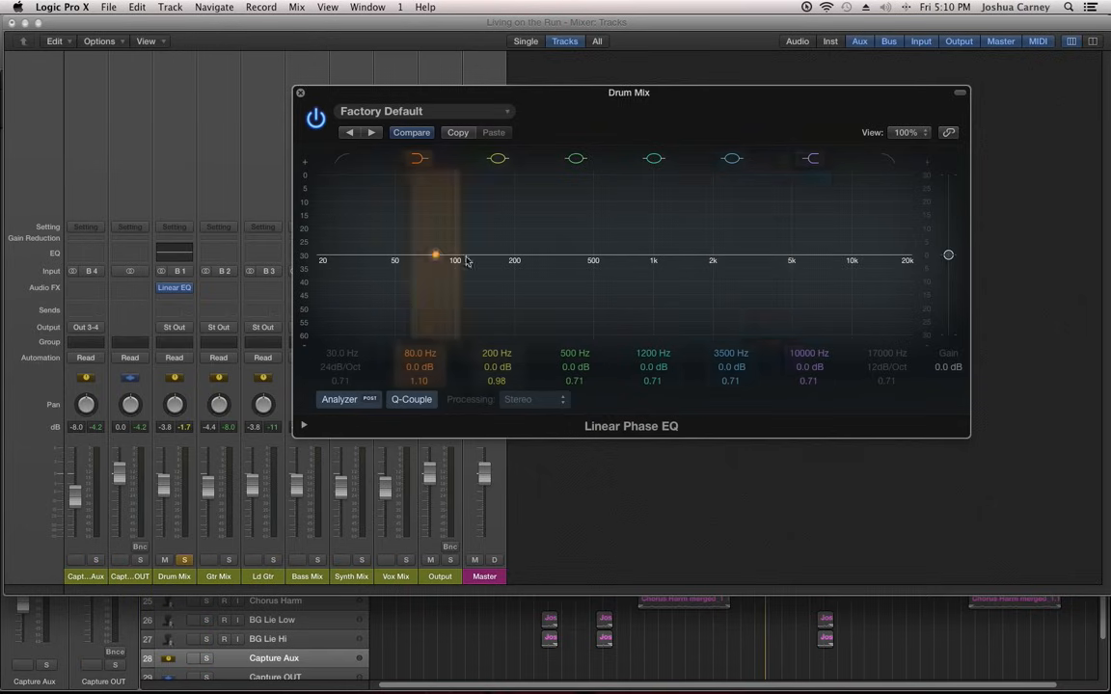
key("space")
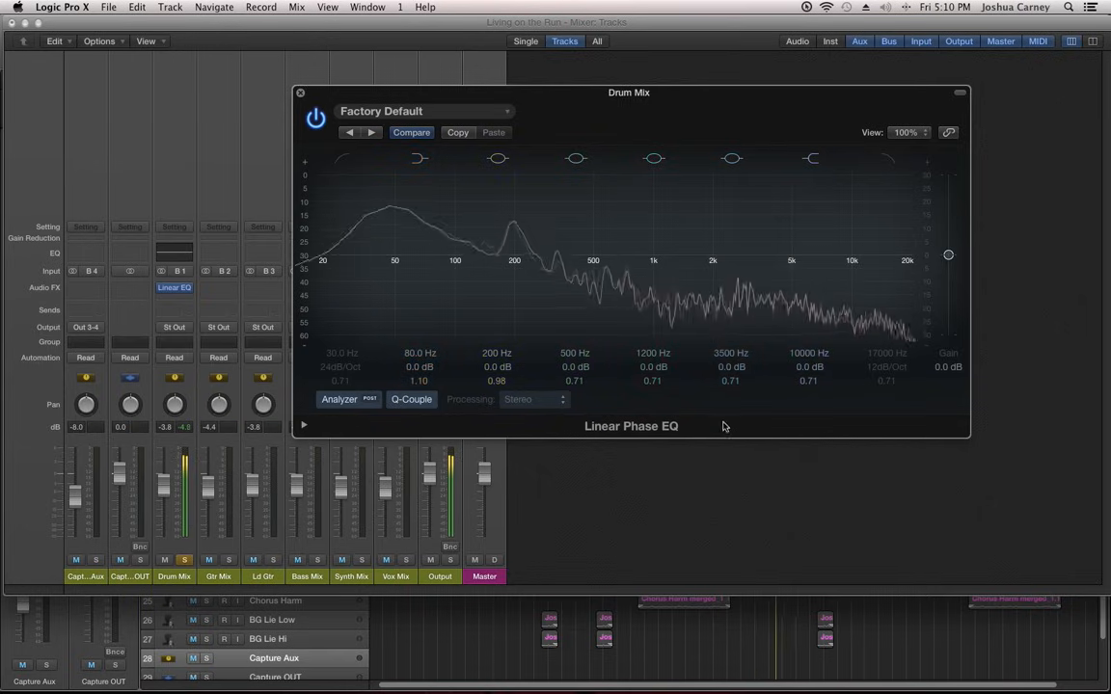
key("space")
Set the Drum Mix EQ's 200 Hz band to -2.8 dB with Q 4.50 and enable a 25 Hz low cut at 48 dB/Oct
double_click(503, 370)
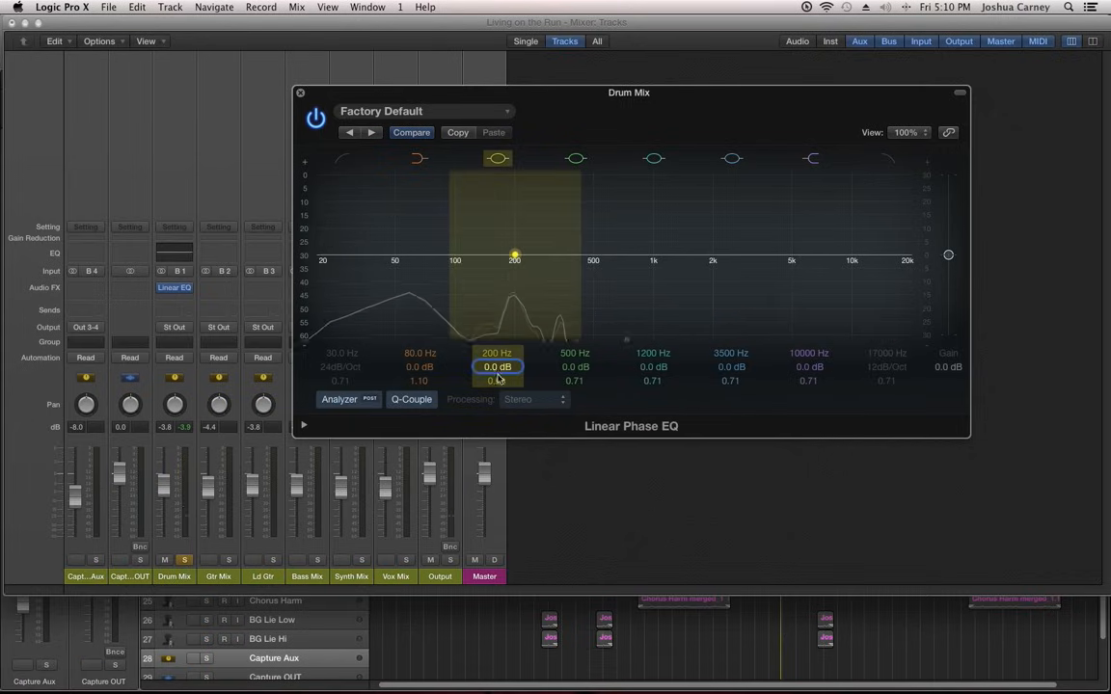
type("-1.2")
key("Return")
mouse_move(498, 367)
left_mouse_down()
mouse_move(498, 383)
mouse_move(495, 372)
left_mouse_up()
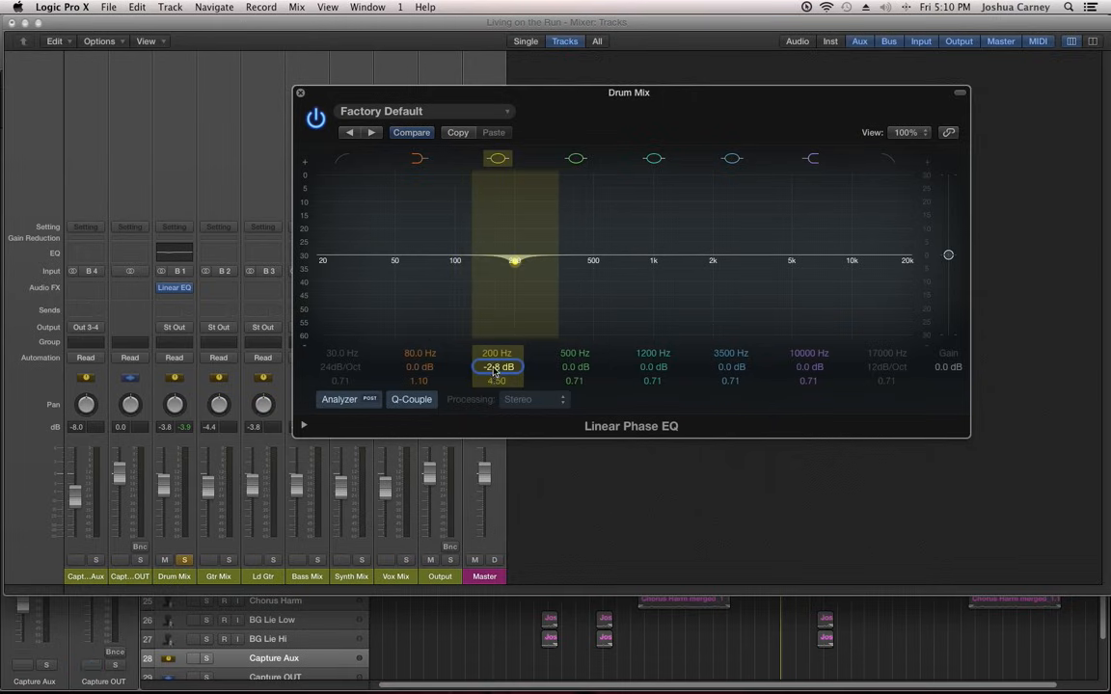
left_click(342, 158)
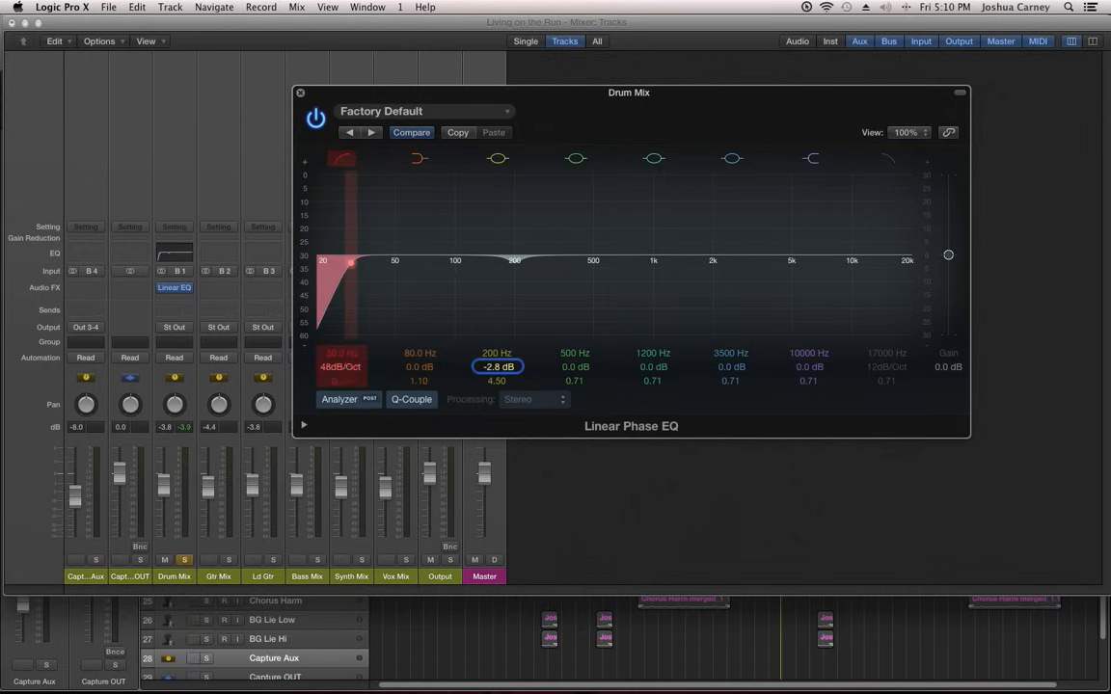
left_click_drag(341, 354, 341, 374)
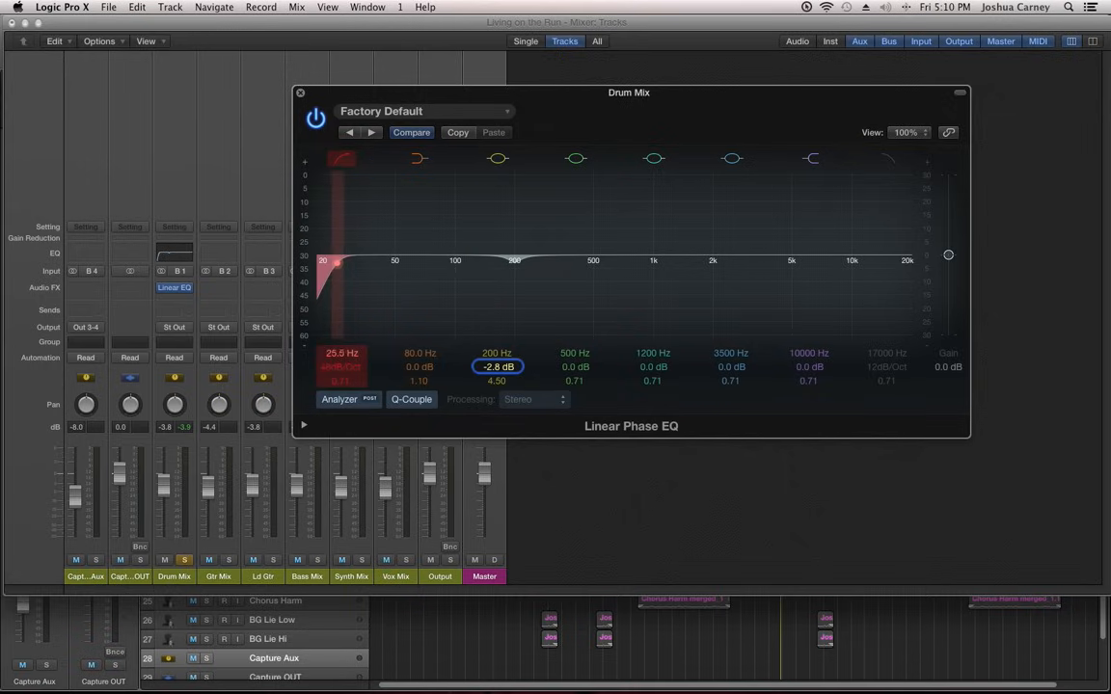
Set a wide boost of +2.2 dB at 2250 Hz with Q 0.57 and raise the 10000 Hz shelf to +0.5 dB
mouse_move(731, 370)
left_mouse_down()
mouse_move(731, 349)
mouse_move(731, 379)
left_mouse_up()
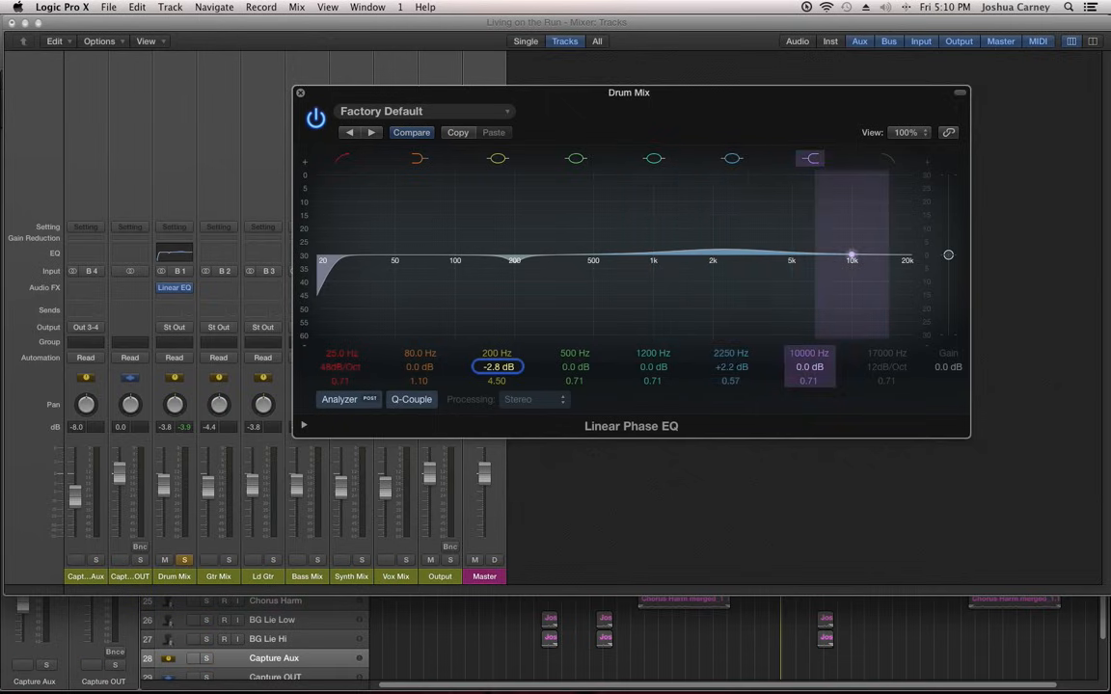
left_click_drag(851, 256, 852, 255)
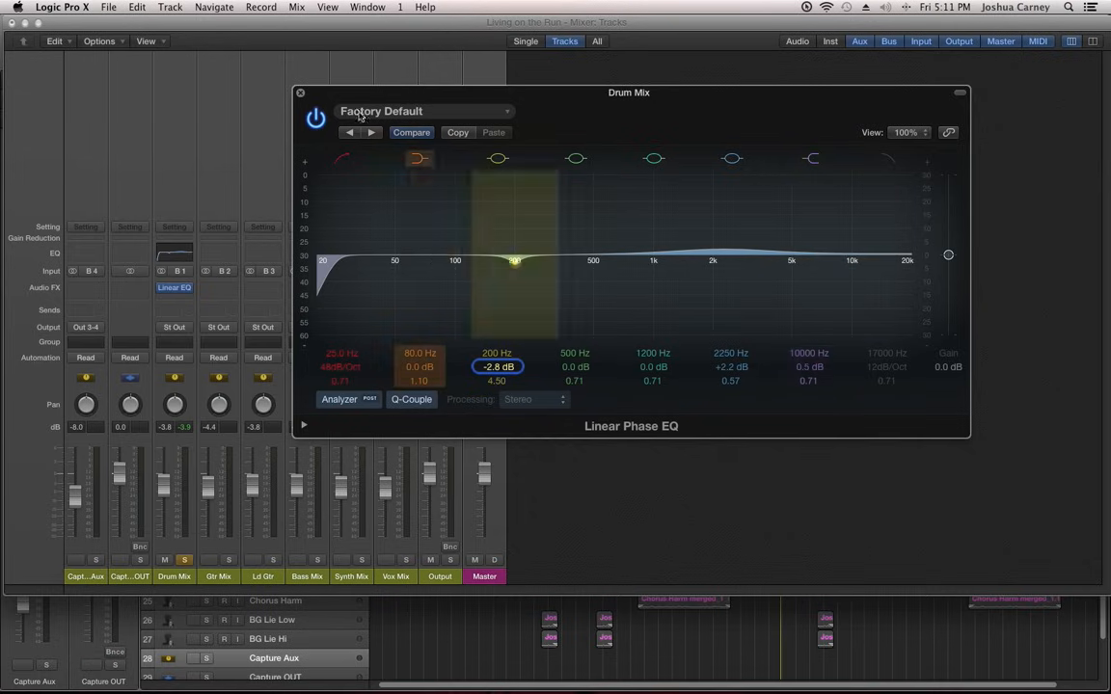
Play the equalized drums to check the result and close the Drum Mix EQ window
left_click(649, 249)
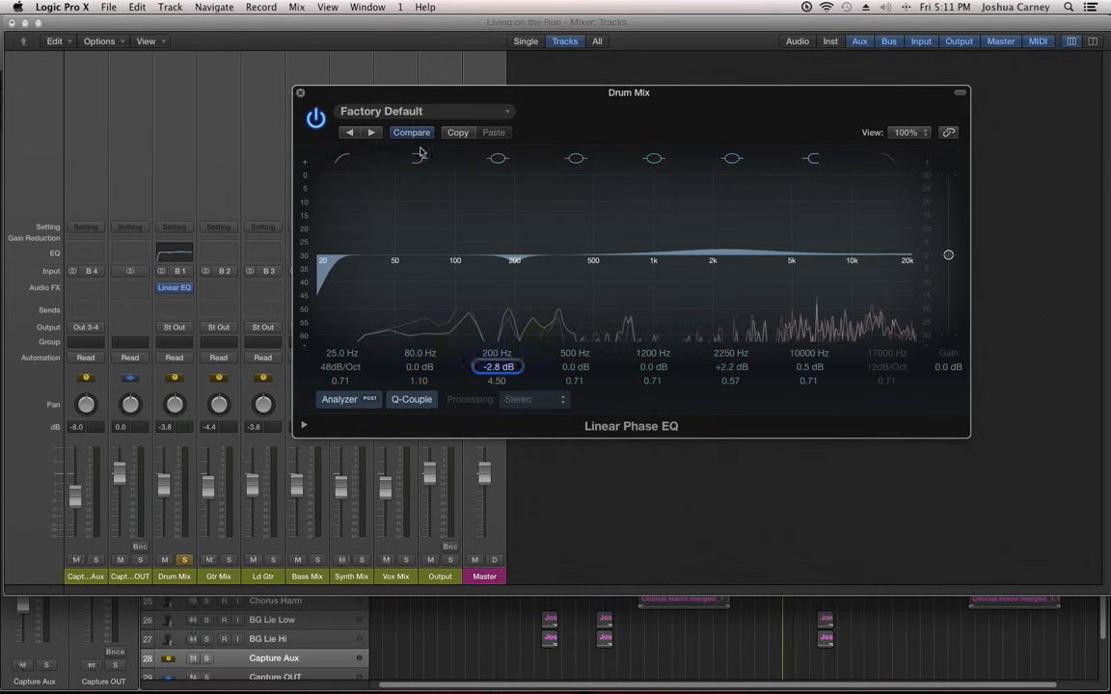
key("space")
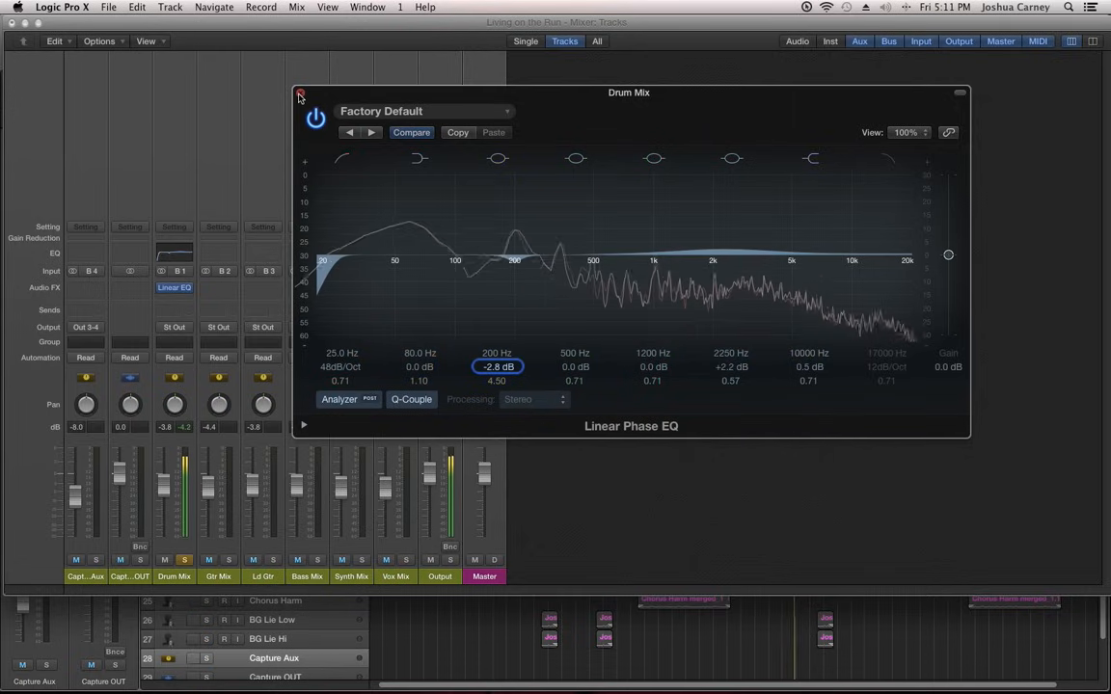
left_click(300, 94)
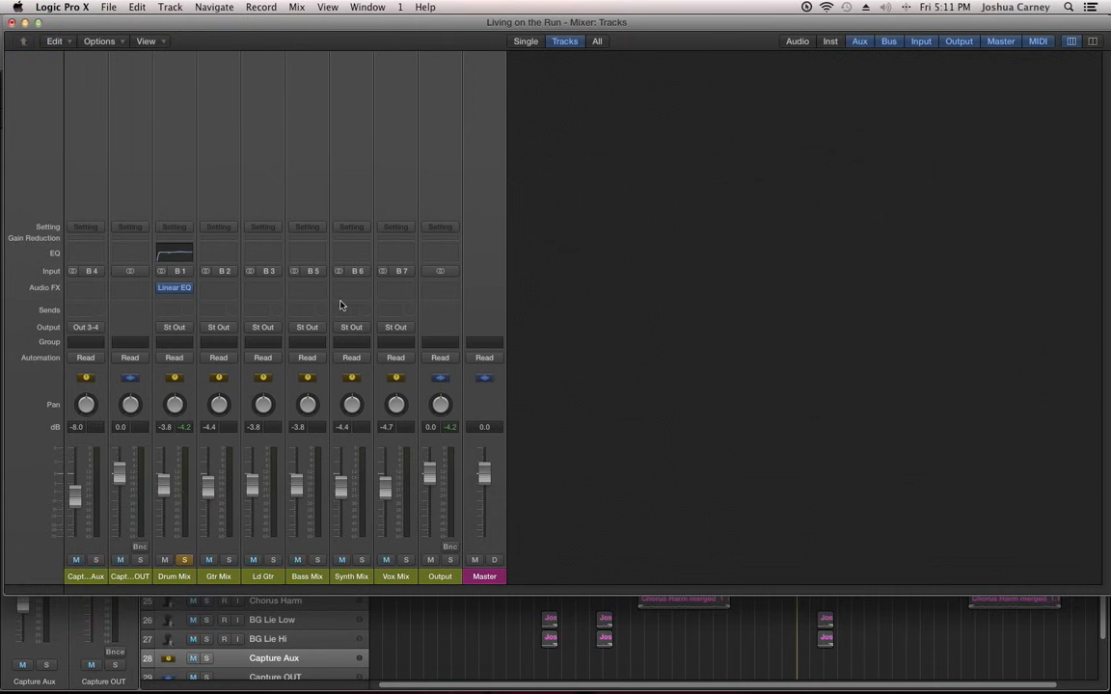
Switch the solo from Drum Mix to Gtr Mix and insert a stereo Linear Phase EQ on the Gtr Mix strip
left_click(184, 559)
left_click(229, 559)
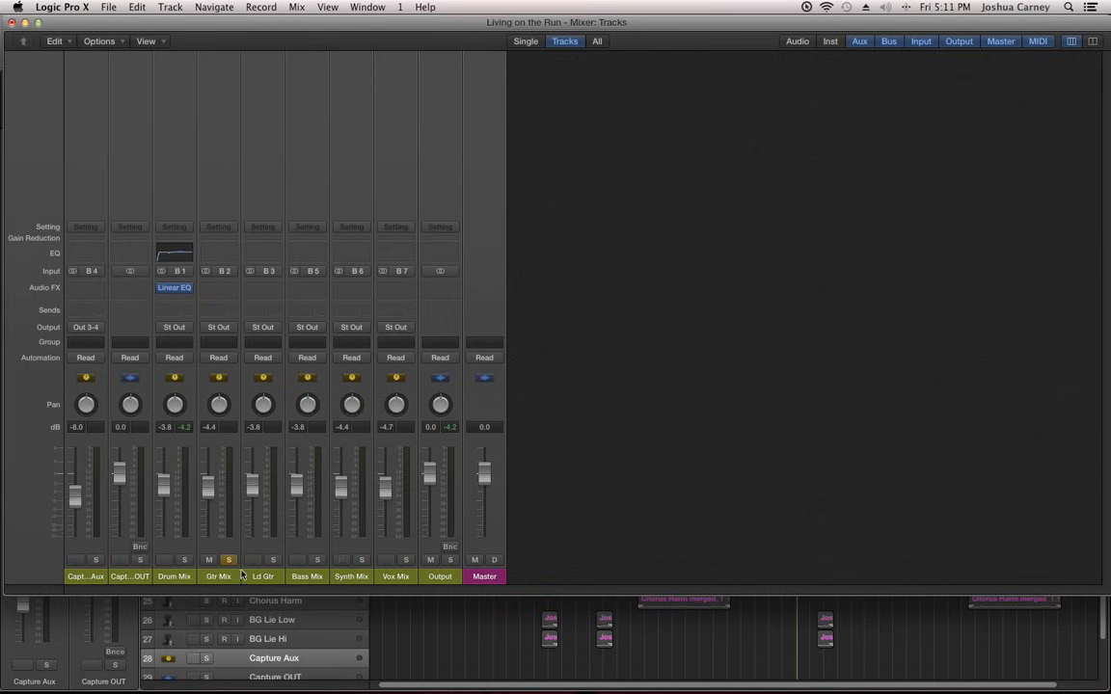
left_click(224, 288)
mouse_move(220, 348)
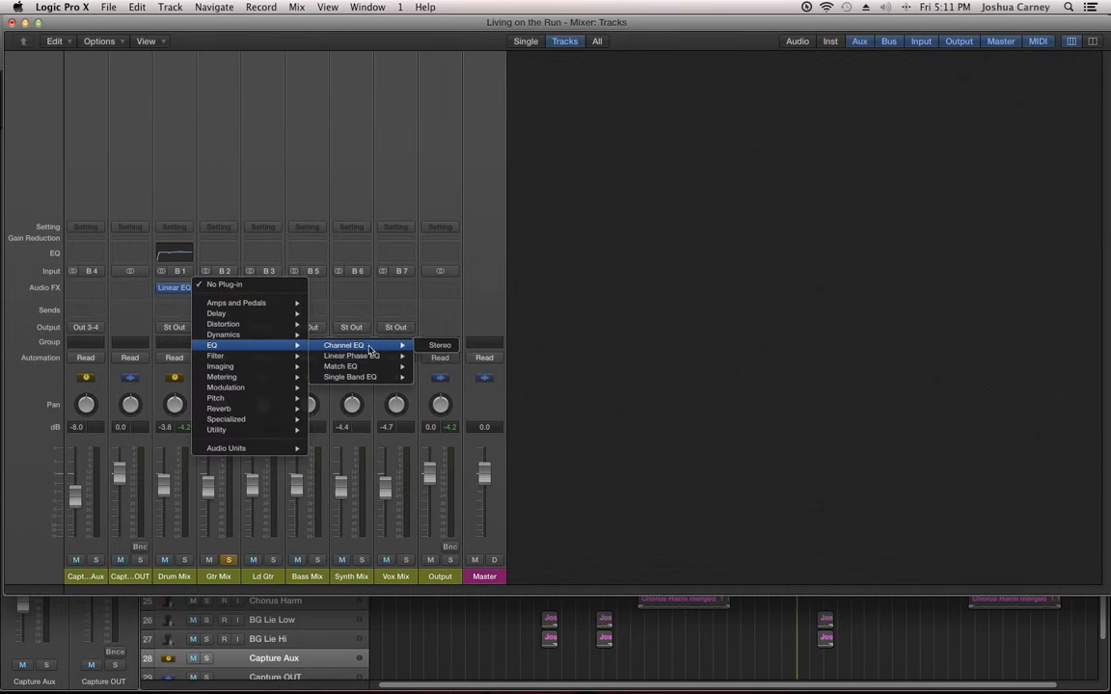
mouse_move(372, 356)
left_click(431, 356)
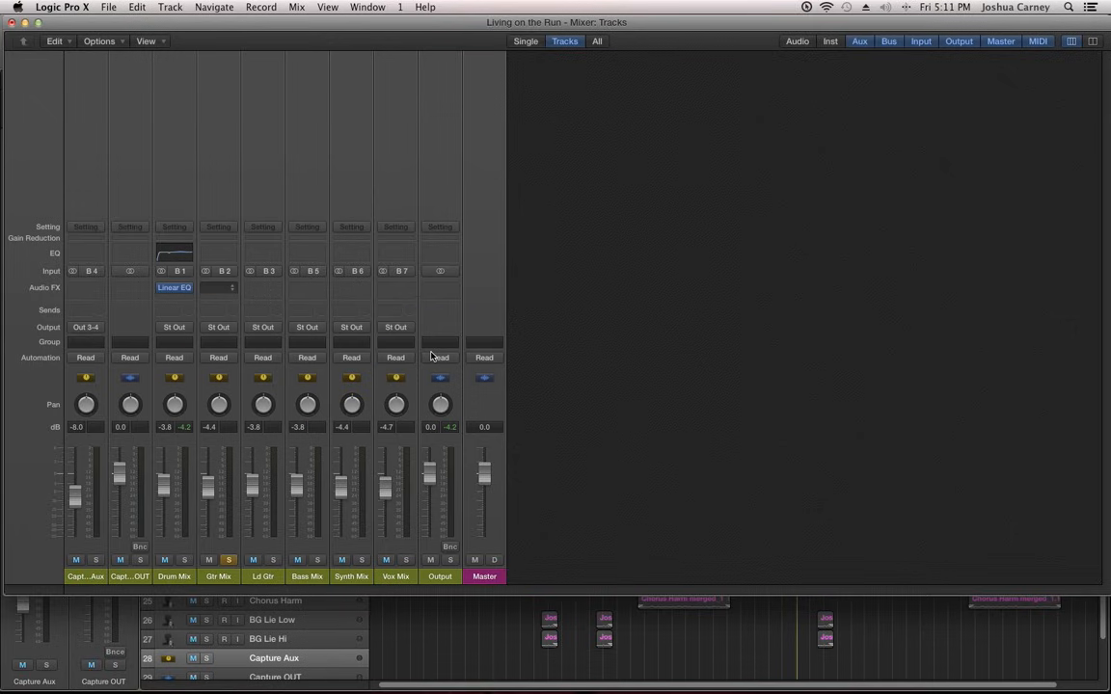
left_click_drag(388, 71, 681, 90)
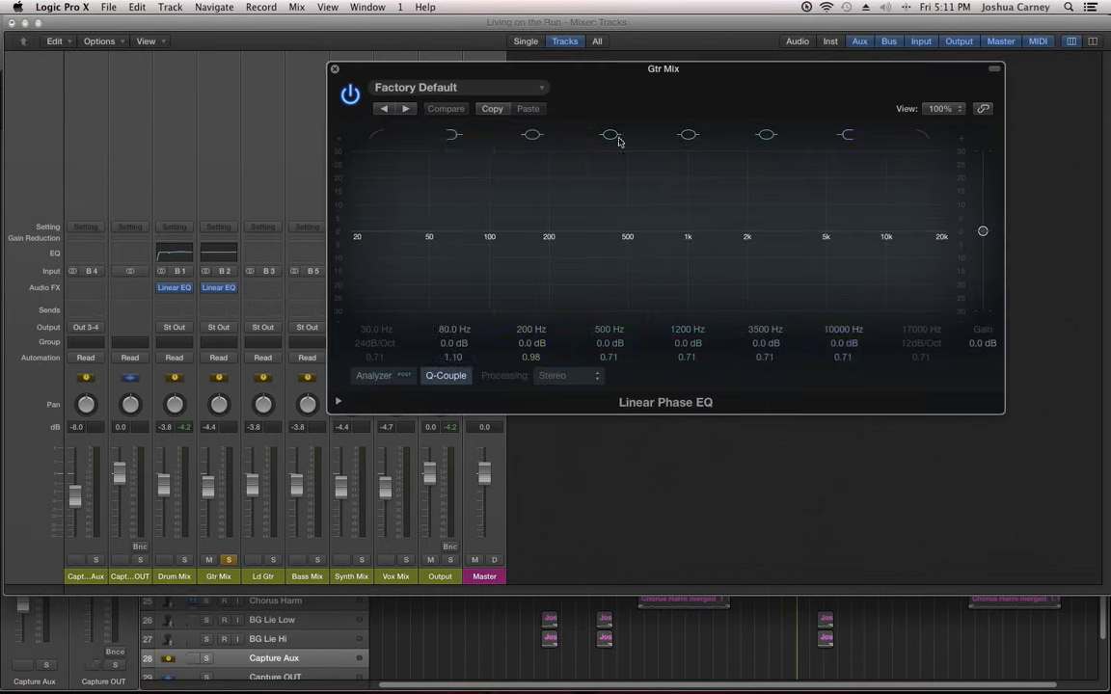
Turn on the analyzer in the Gtr Mix Linear Phase EQ and enlarge its window to 105%
left_click(375, 376)
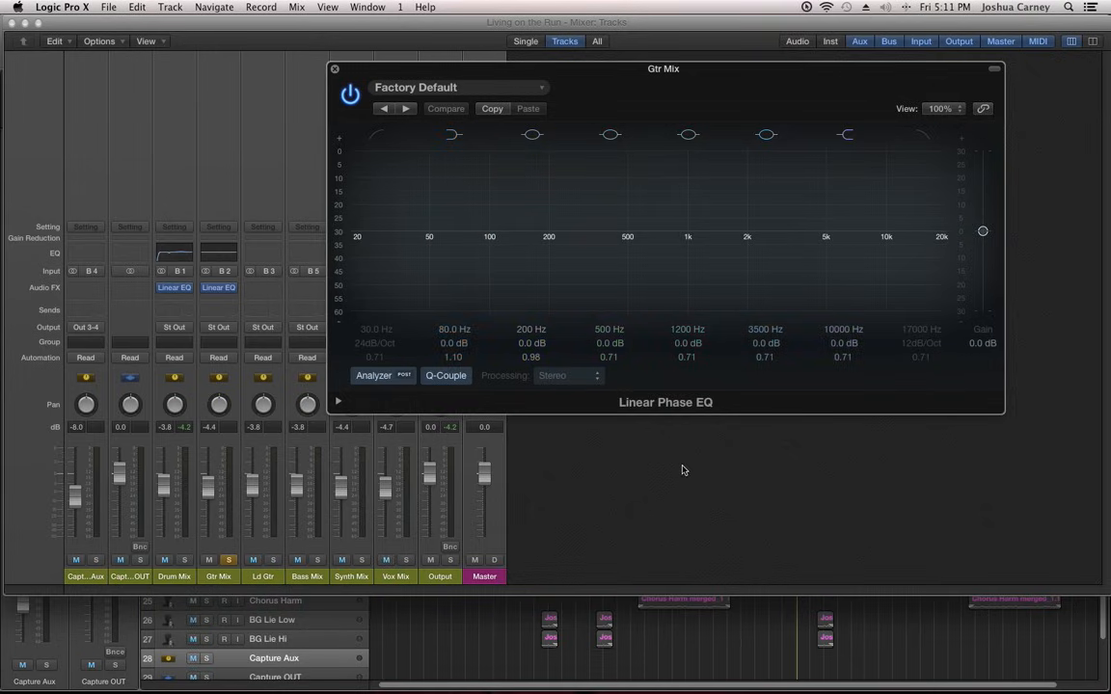
left_click(373, 378)
left_click(373, 378)
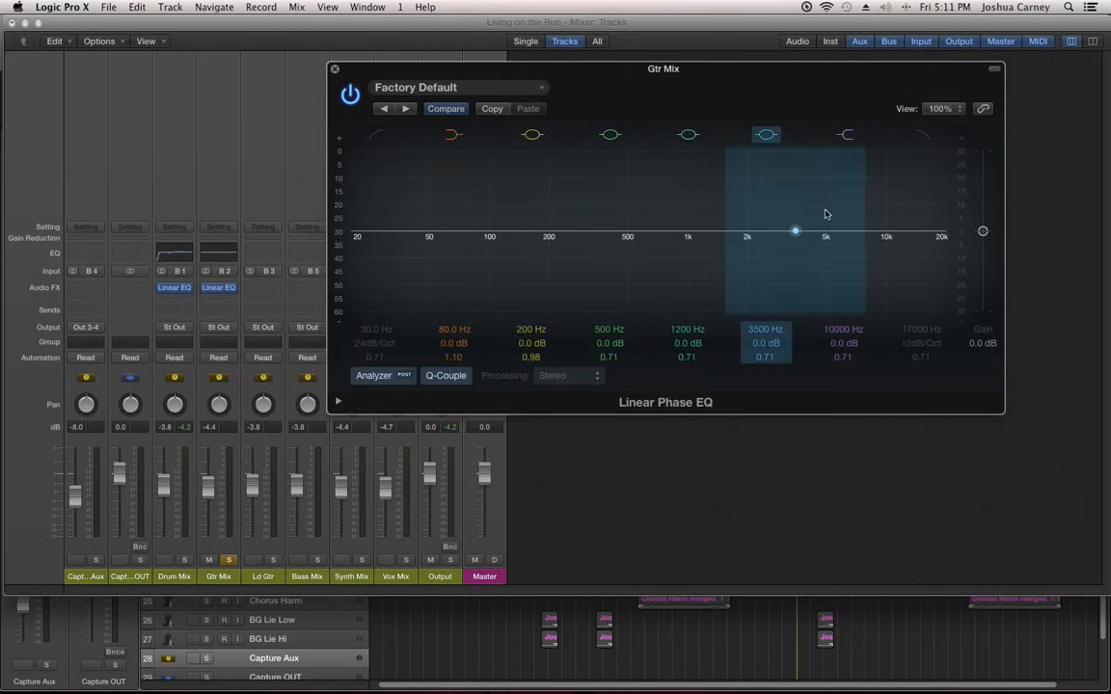
left_click_drag(702, 80, 664, 48)
left_click_drag(957, 378, 997, 395)
left_click_drag(807, 42, 801, 60)
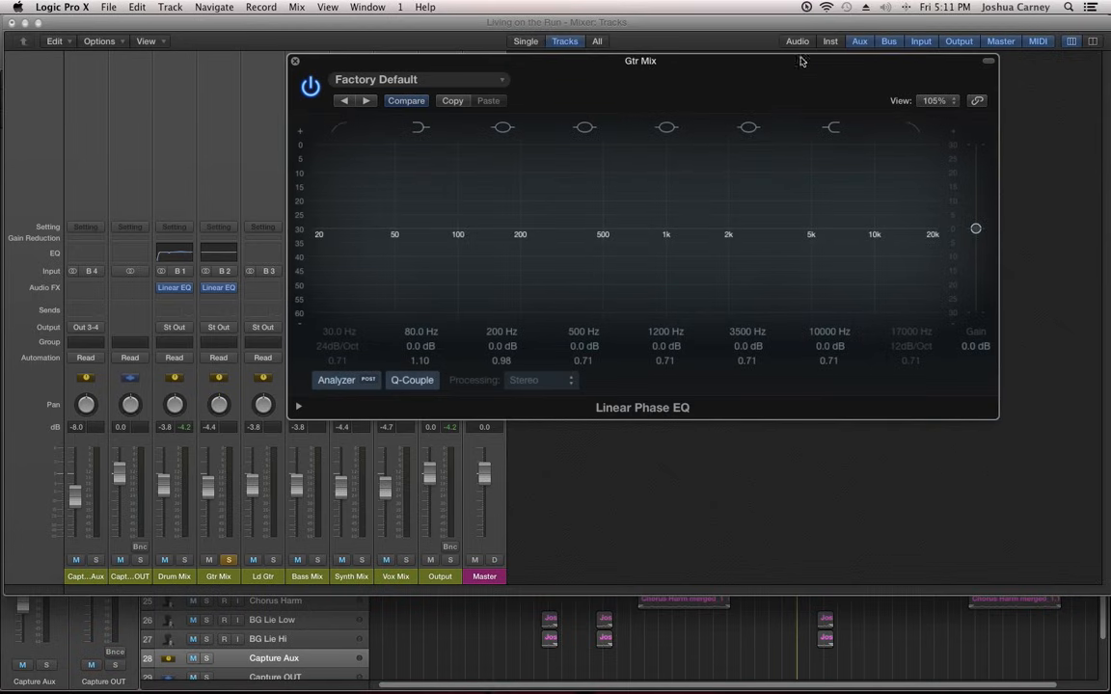
Play the guitars and boost the 3500 Hz band by +5.4 dB, moving it to 2250 Hz with Q 1.70
key("space")
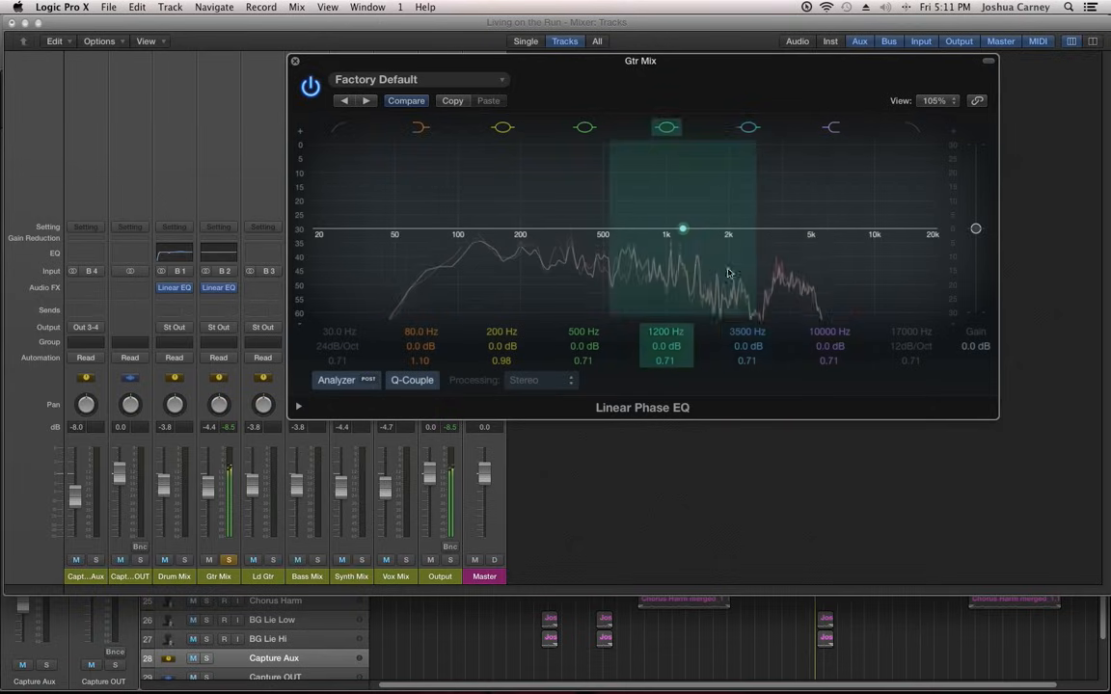
key("space")
mouse_move(742, 349)
left_mouse_down()
mouse_move(742, 307)
mouse_move(741, 364)
mouse_move(747, 328)
left_mouse_up()
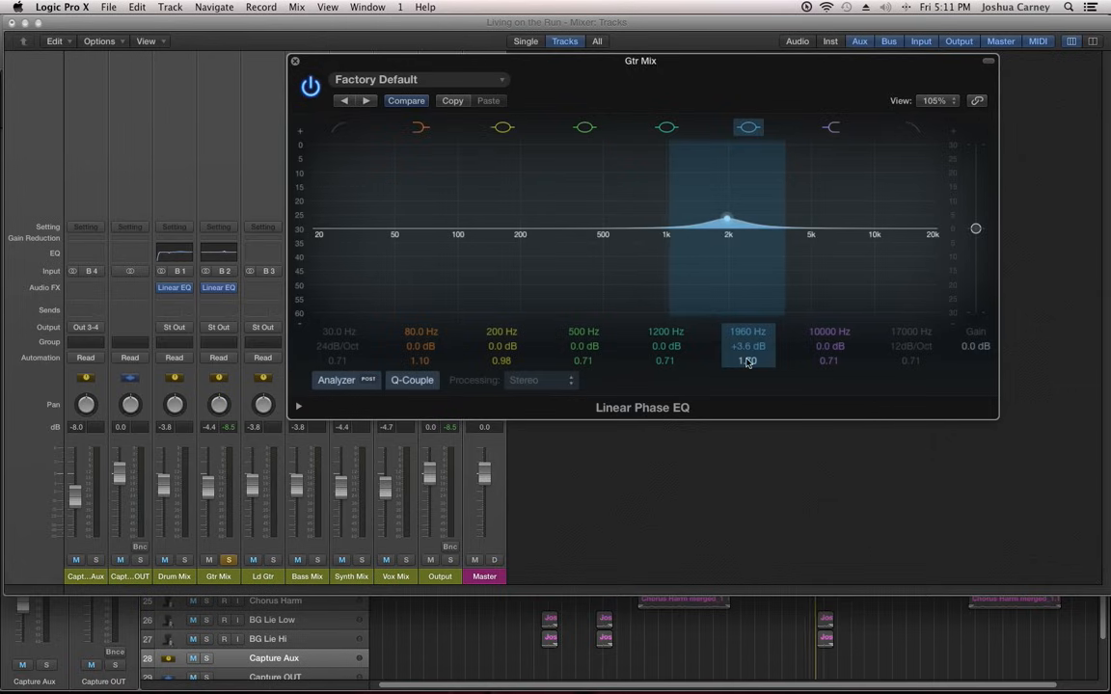
key("space")
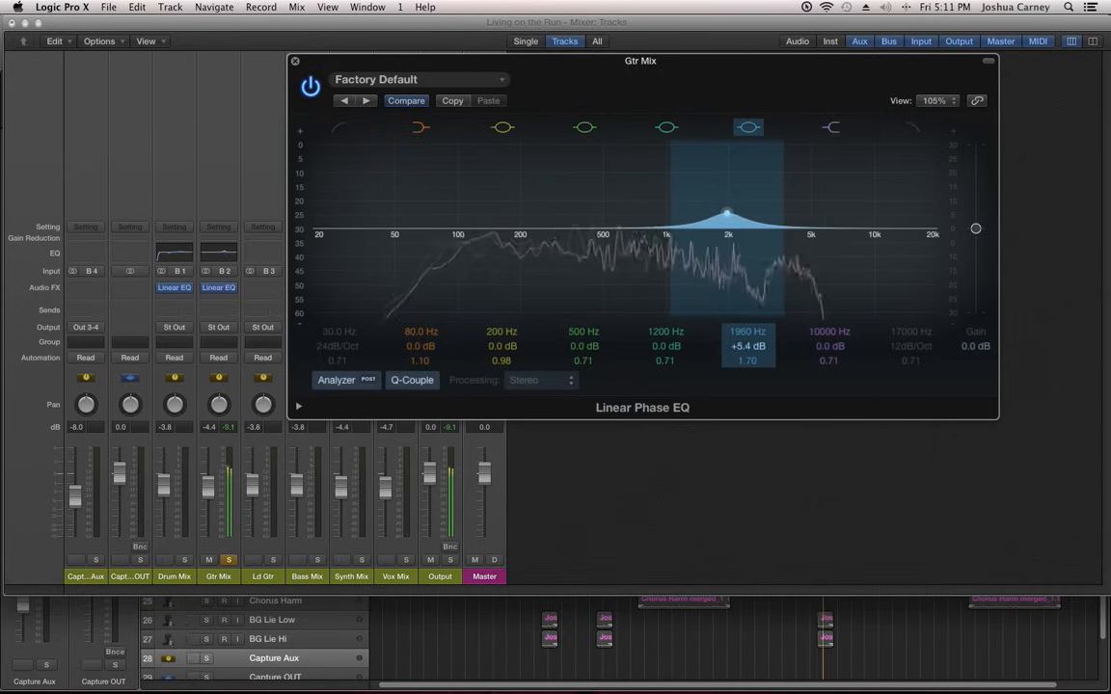
left_click_drag(726, 216, 740, 212)
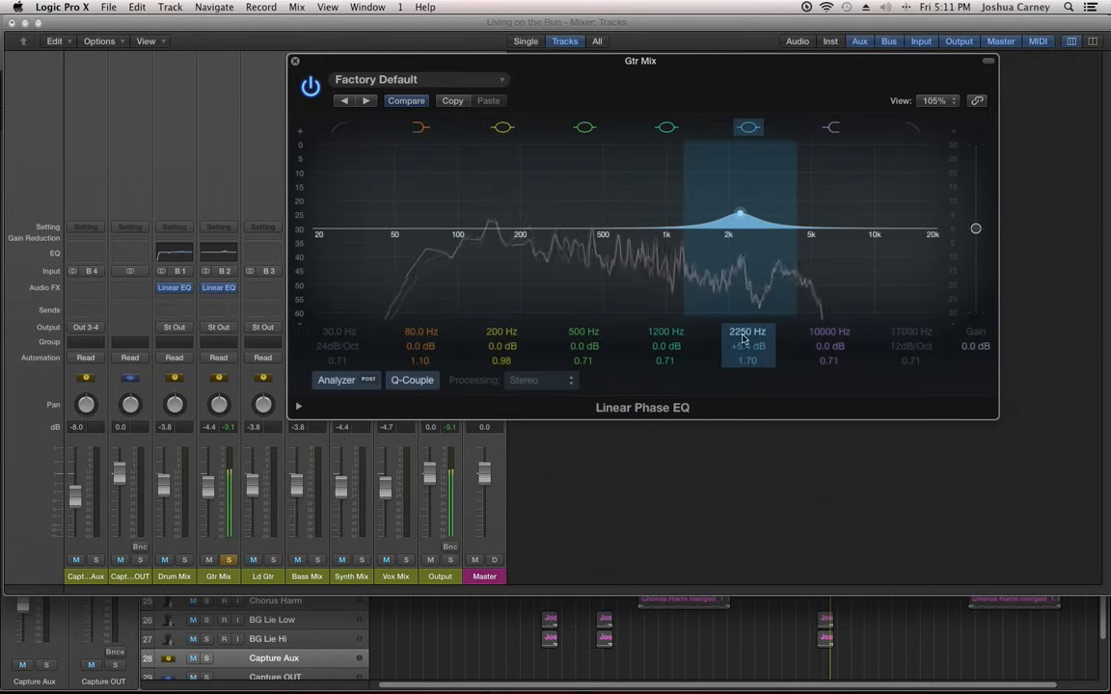
Set the high shelf to +5.0 dB at 6300 Hz and the 500 Hz band to +1.6 dB with Q 1.20
left_click_drag(872, 223, 832, 222)
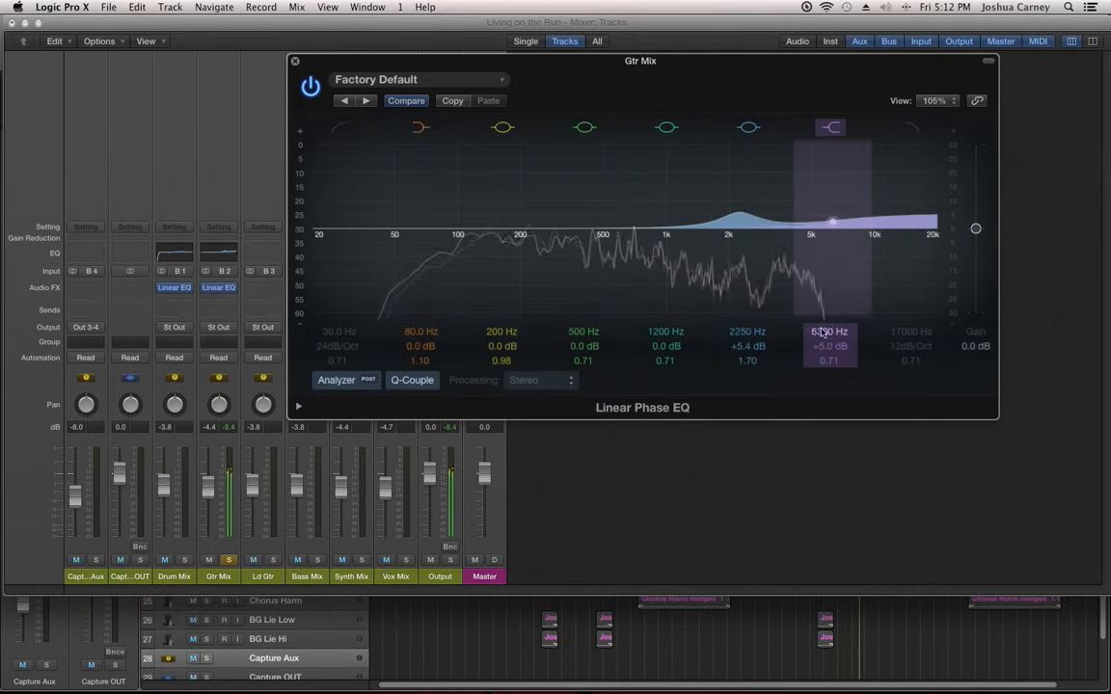
left_click_drag(602, 234, 603, 229)
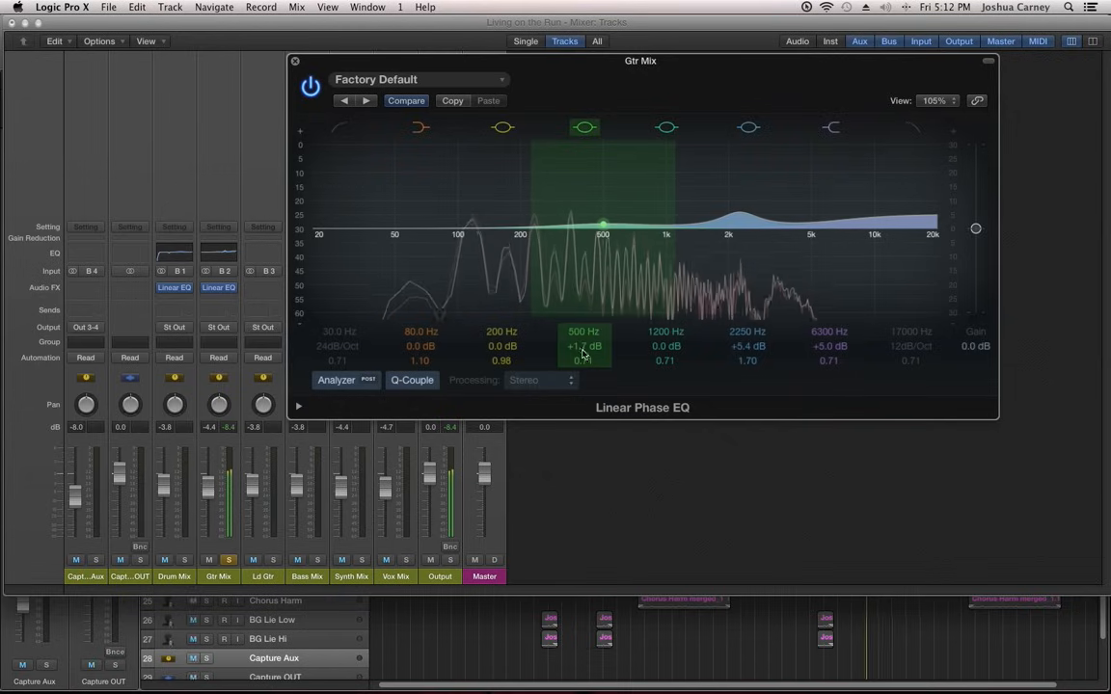
left_click_drag(584, 355, 582, 397)
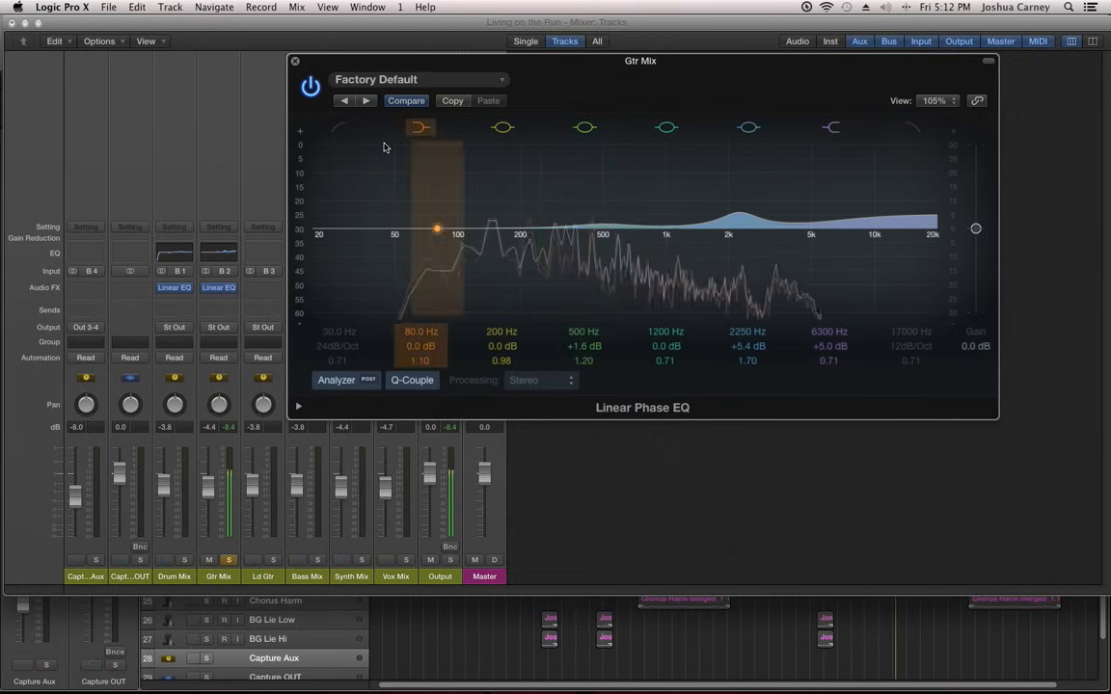
left_click(295, 61)
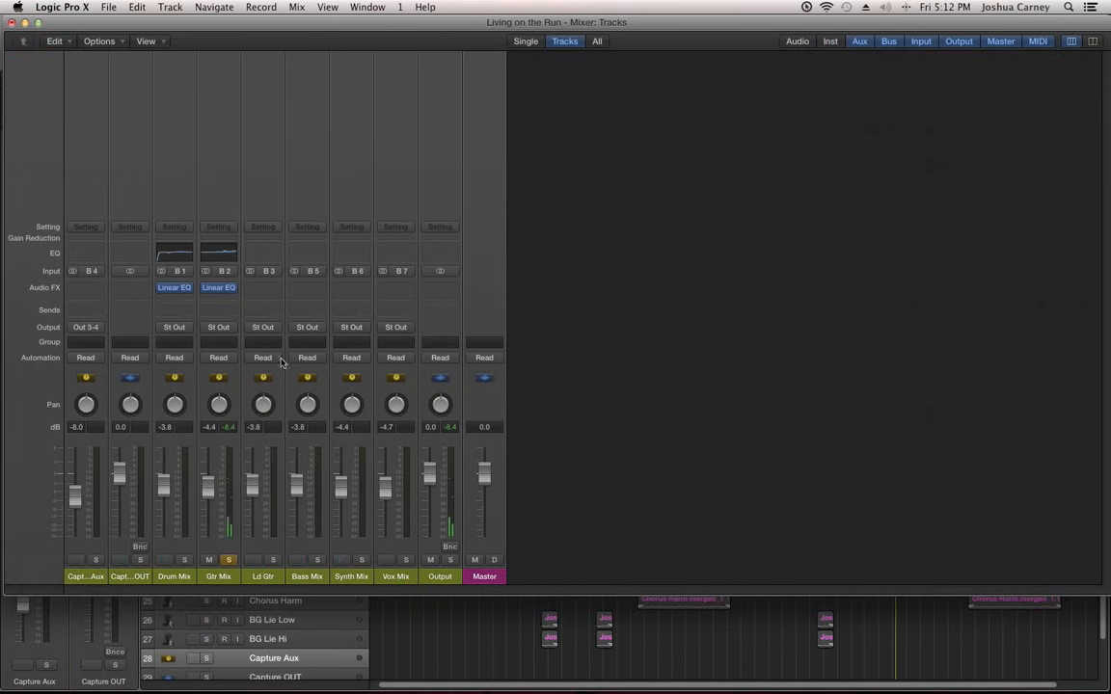
Take Gtr Mix out of solo and insert the stereo Waves Kramer Tape plug-in on the Drum Mix strip
left_click(229, 560)
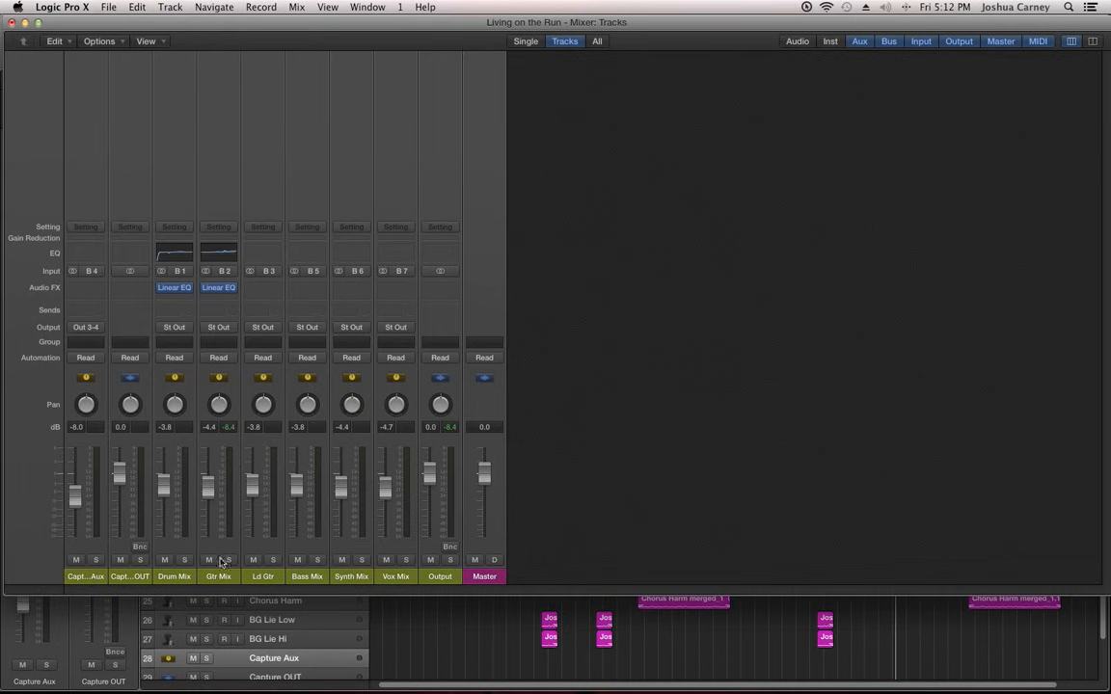
left_click(183, 299)
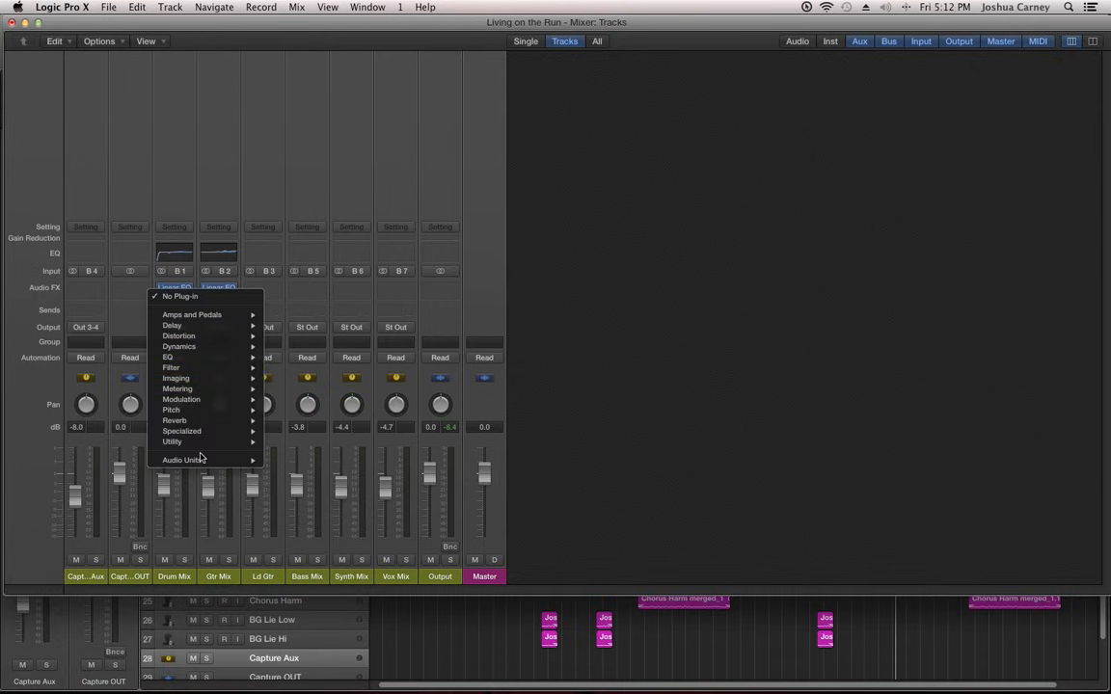
mouse_move(197, 462)
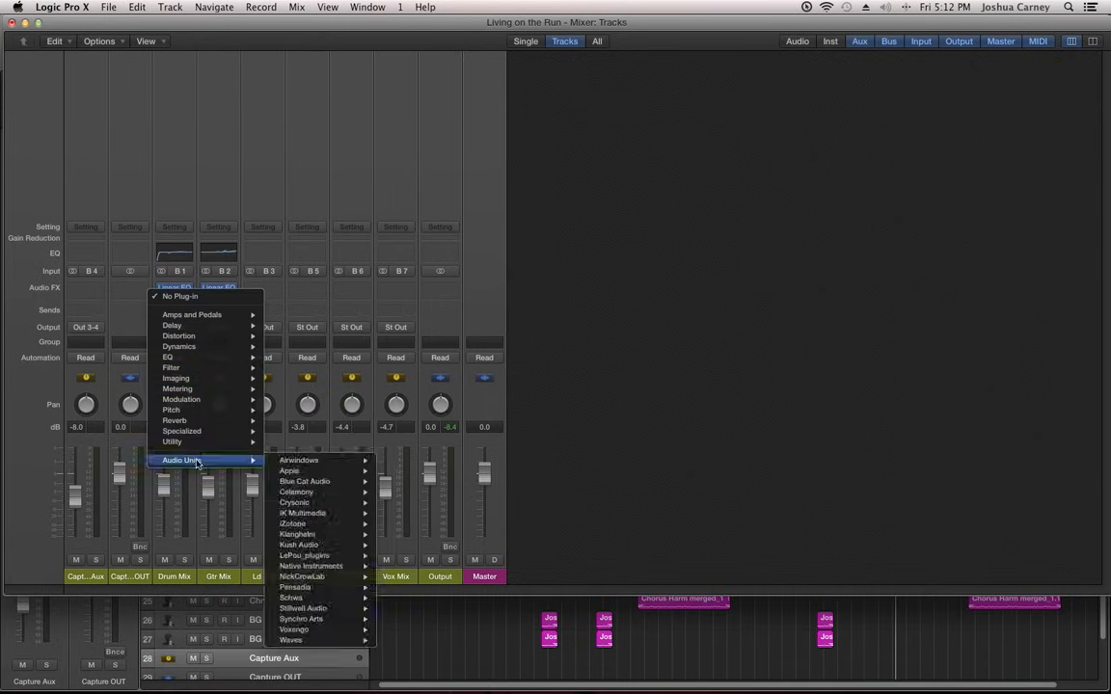
mouse_move(197, 354)
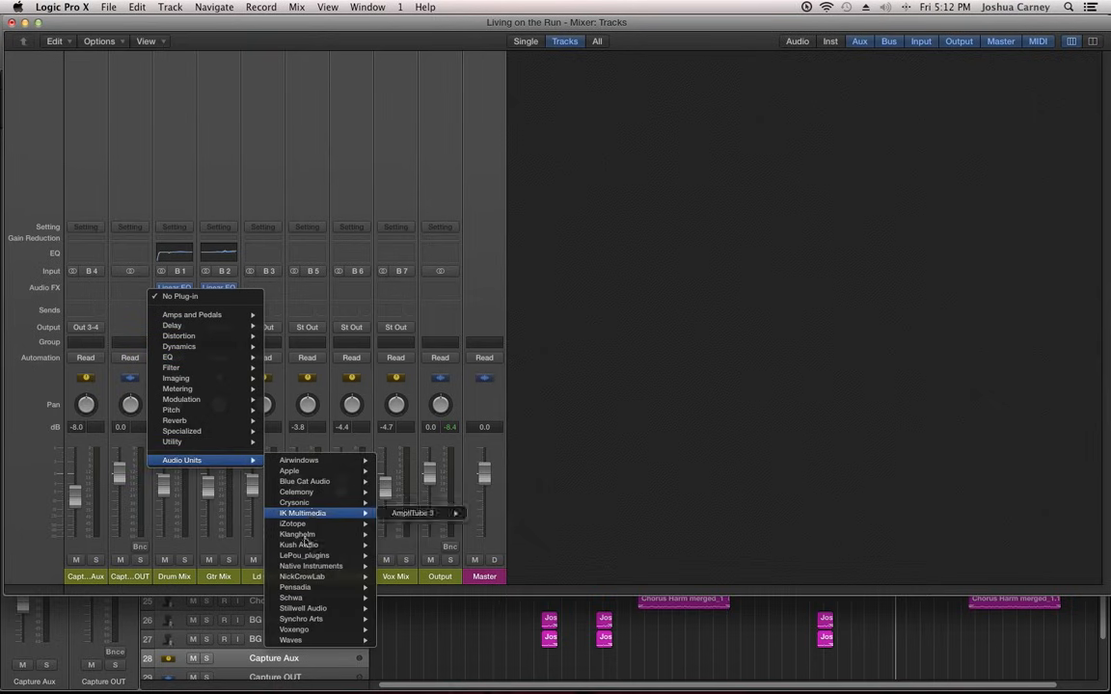
mouse_move(309, 641)
mouse_move(428, 638)
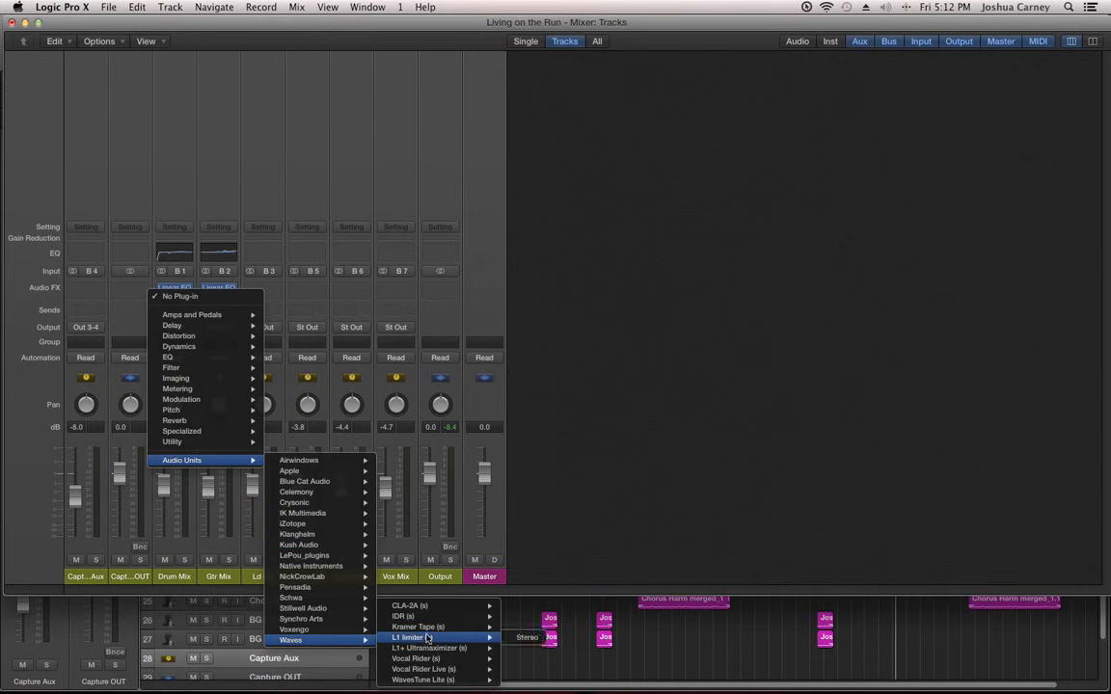
left_click(521, 628)
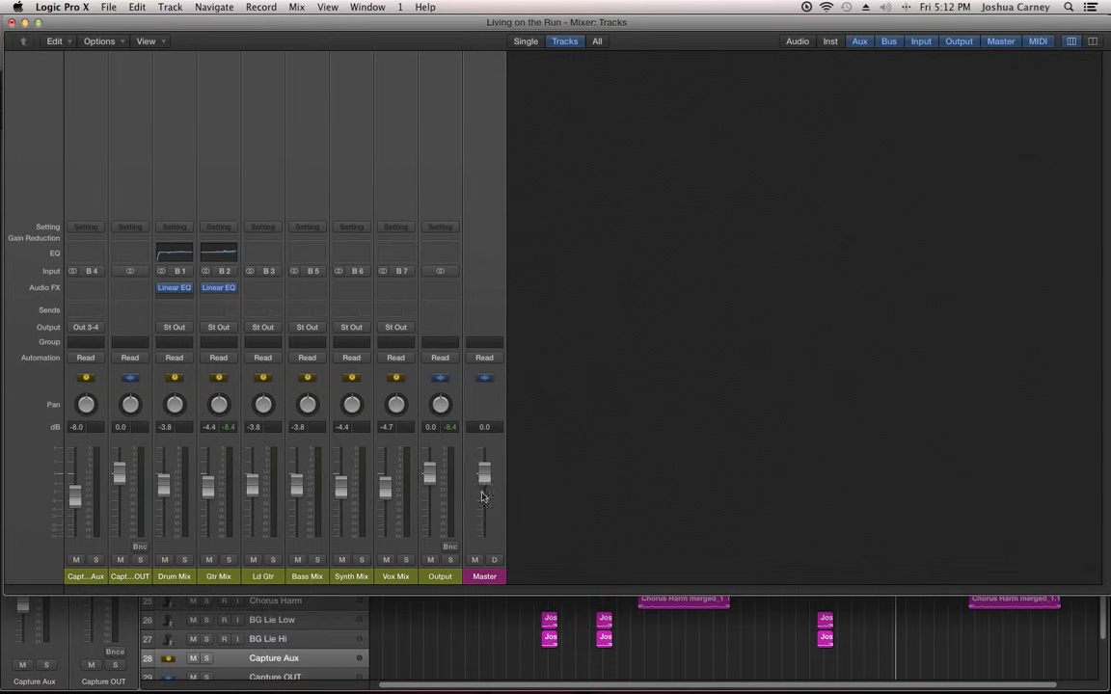
left_click_drag(378, 52, 749, 97)
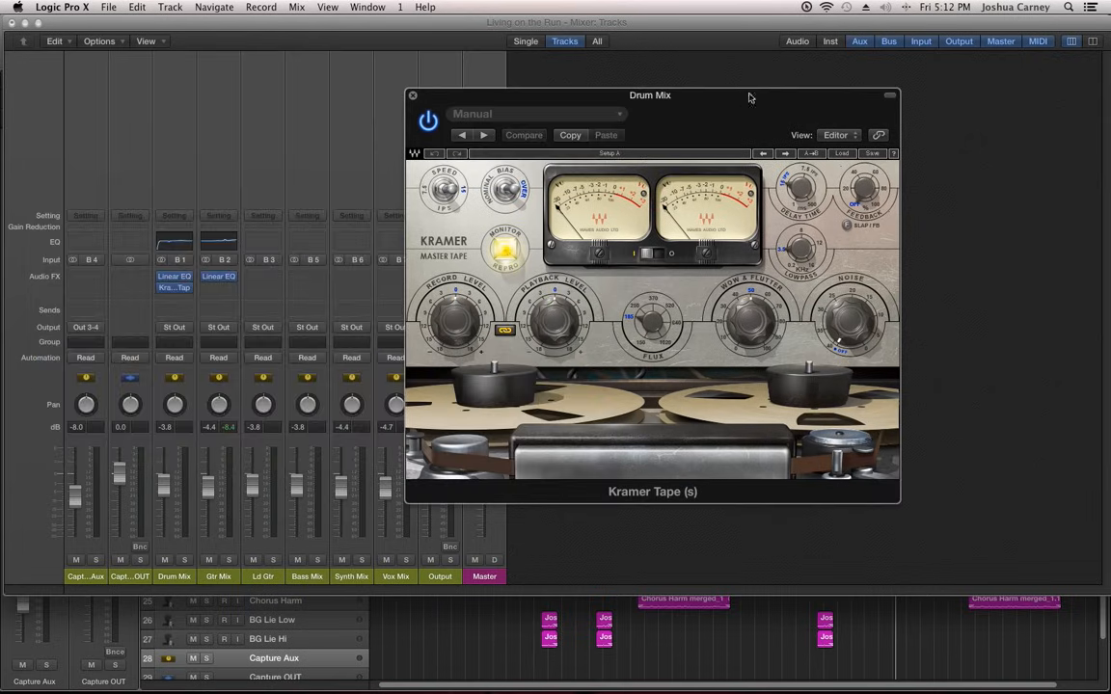
Unlink the Kramer Tape levels, set record to about -15 and playback to about +18, and audition with Drum Mix soloed
left_click(506, 331)
left_click_drag(457, 313, 444, 348)
left_click_drag(561, 316, 561, 281)
left_click(185, 559)
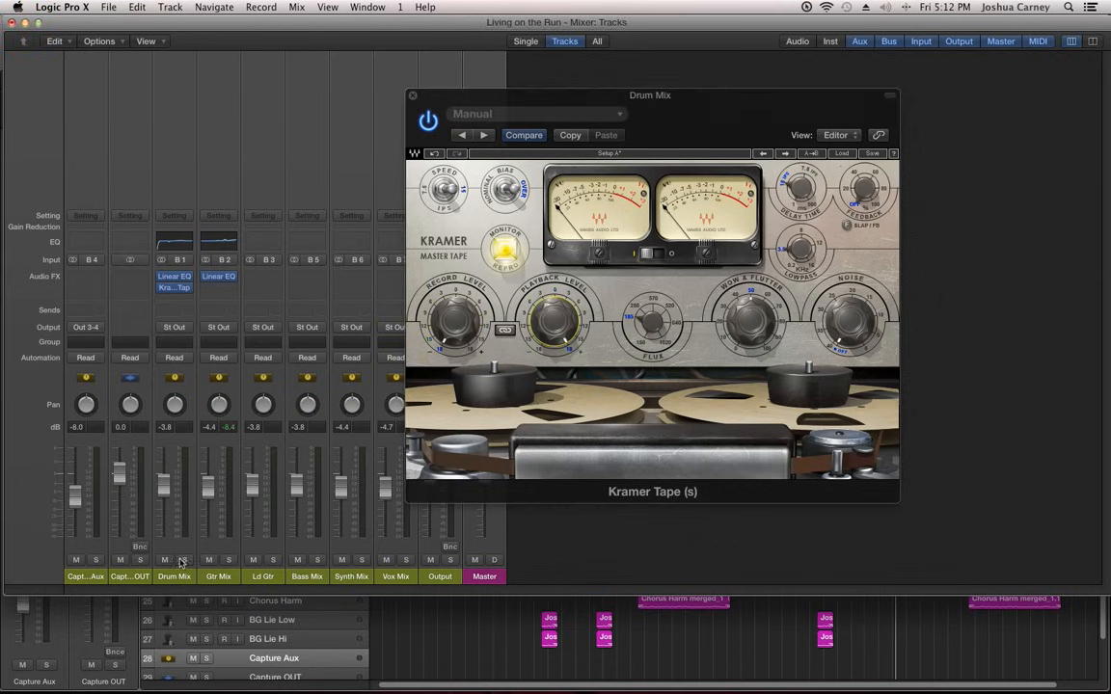
mouse_move(454, 333)
left_mouse_down()
mouse_move(453, 319)
mouse_move(460, 333)
left_mouse_up()
left_click(185, 428)
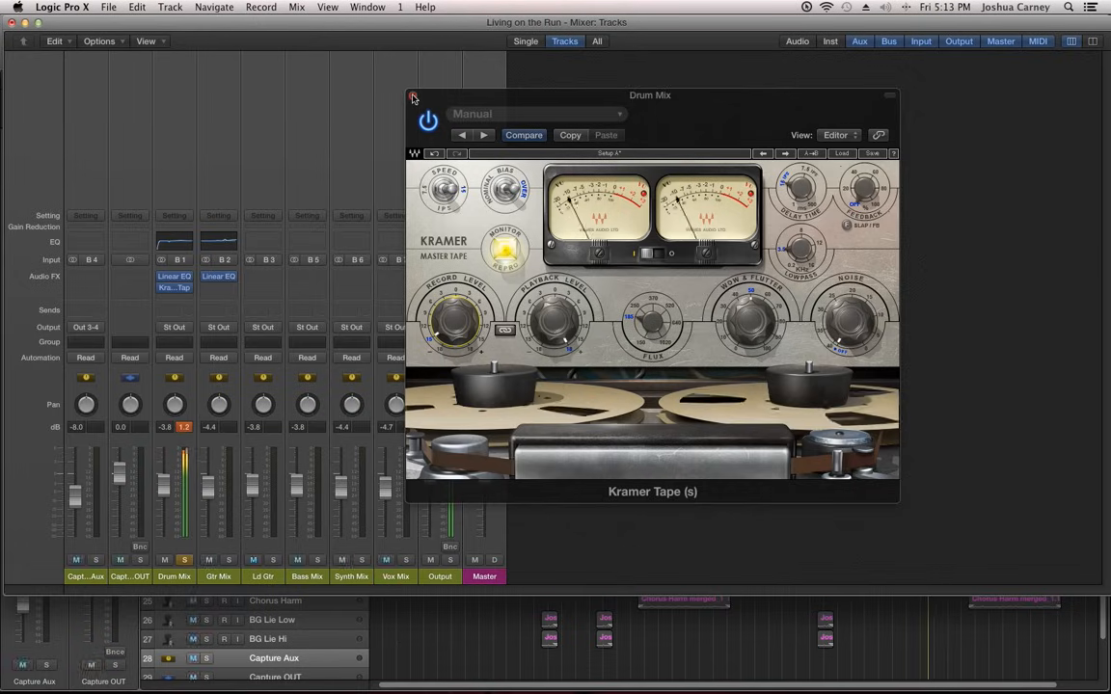
Lower the Kramer Tape's Wow & Flutter to about 21, leave its noise off and close the plug-in window
left_click(750, 321)
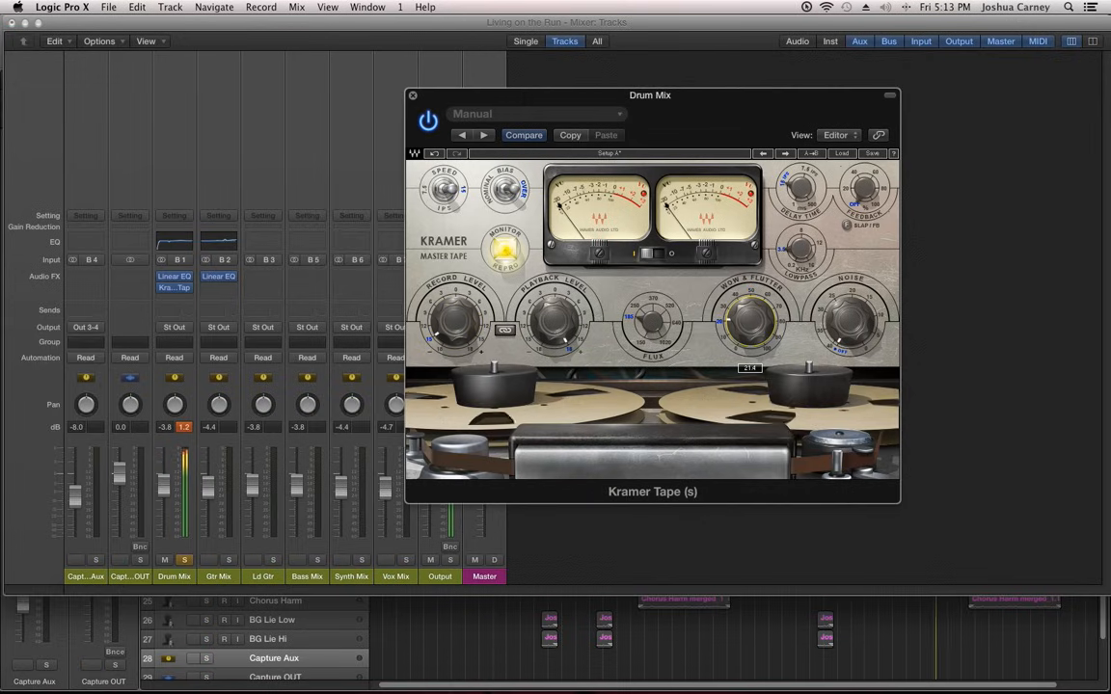
left_click(850, 322)
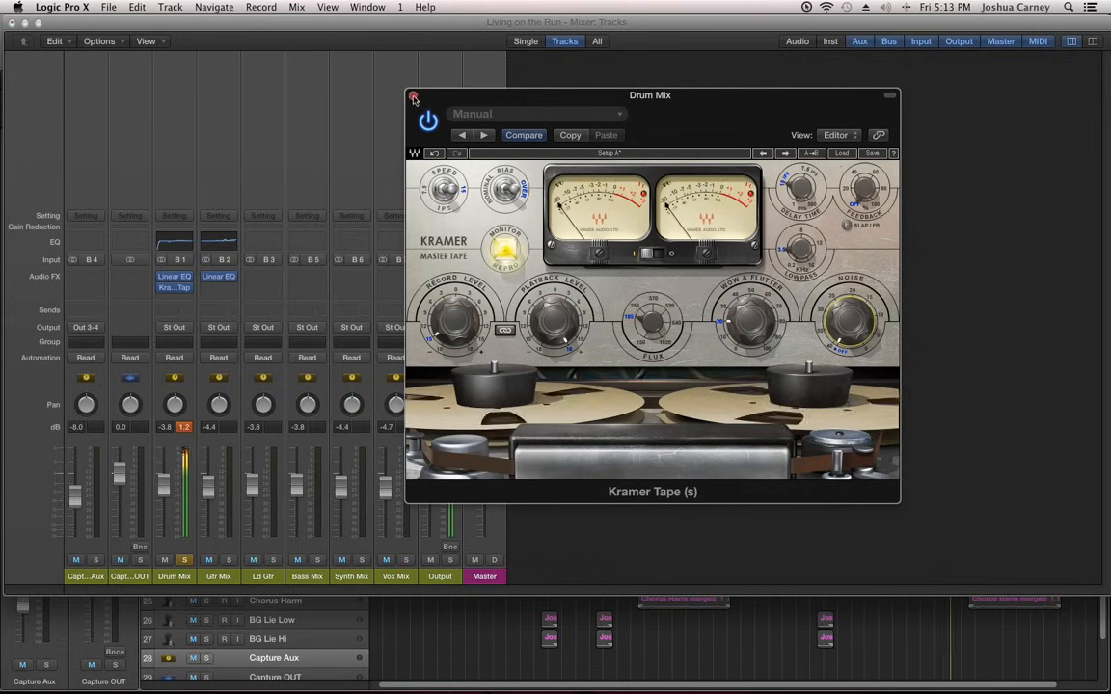
key("super+w")
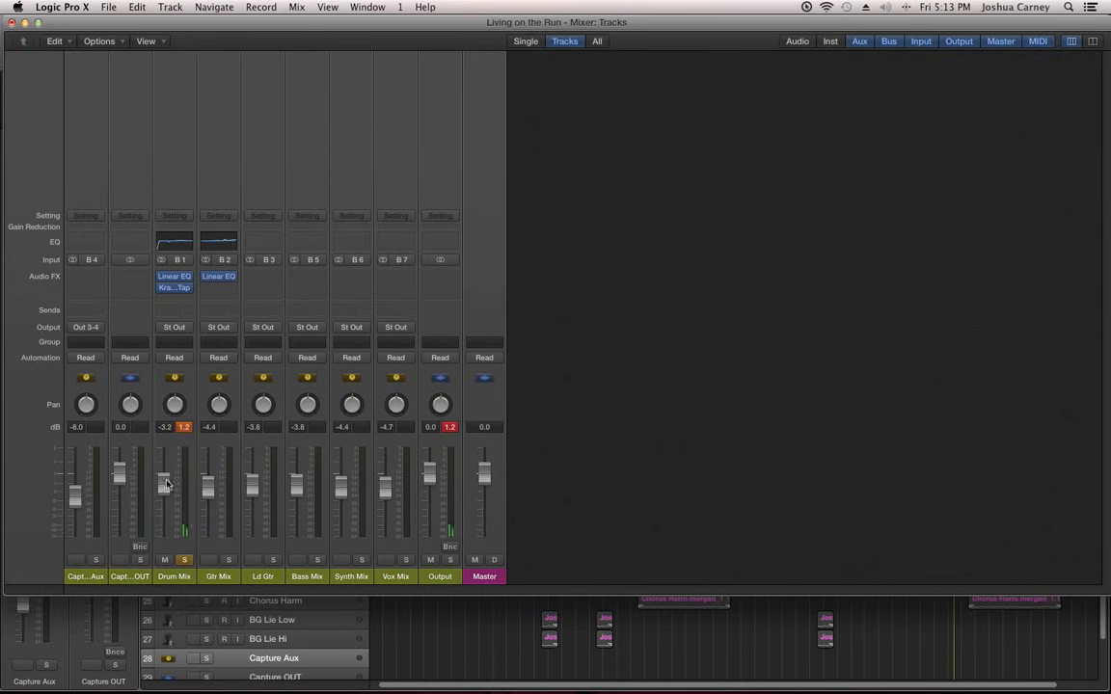
Insert a stereo Limiter after the tape plug-in on Drum Mix, disable its soft knee and play the drums
left_click(176, 297)
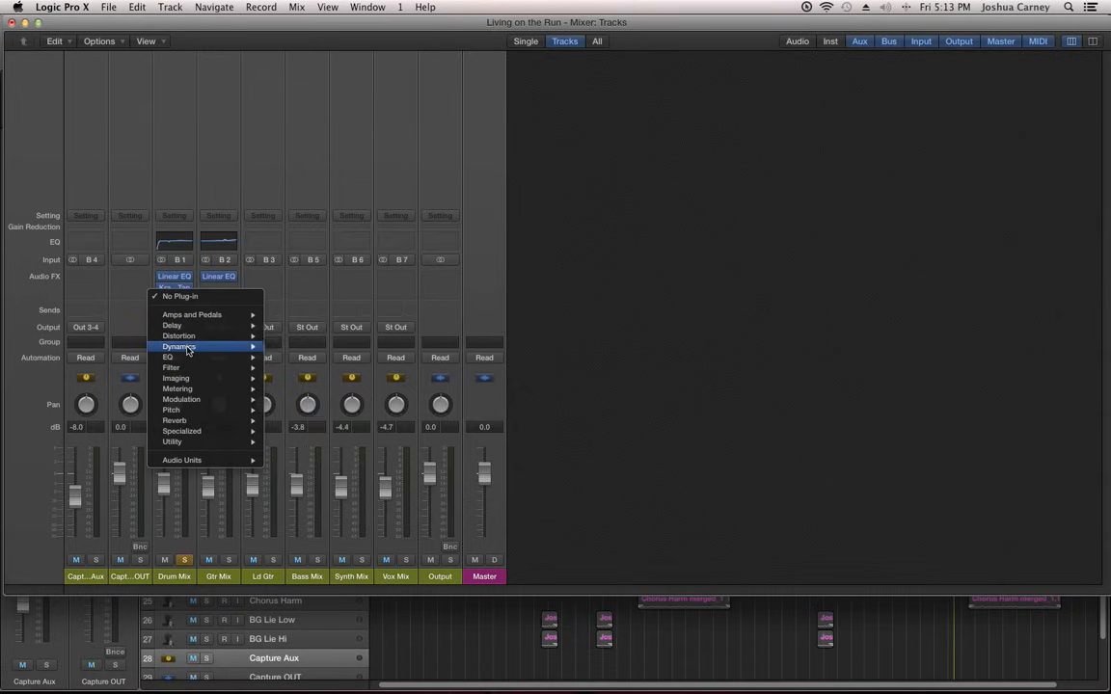
mouse_move(207, 346)
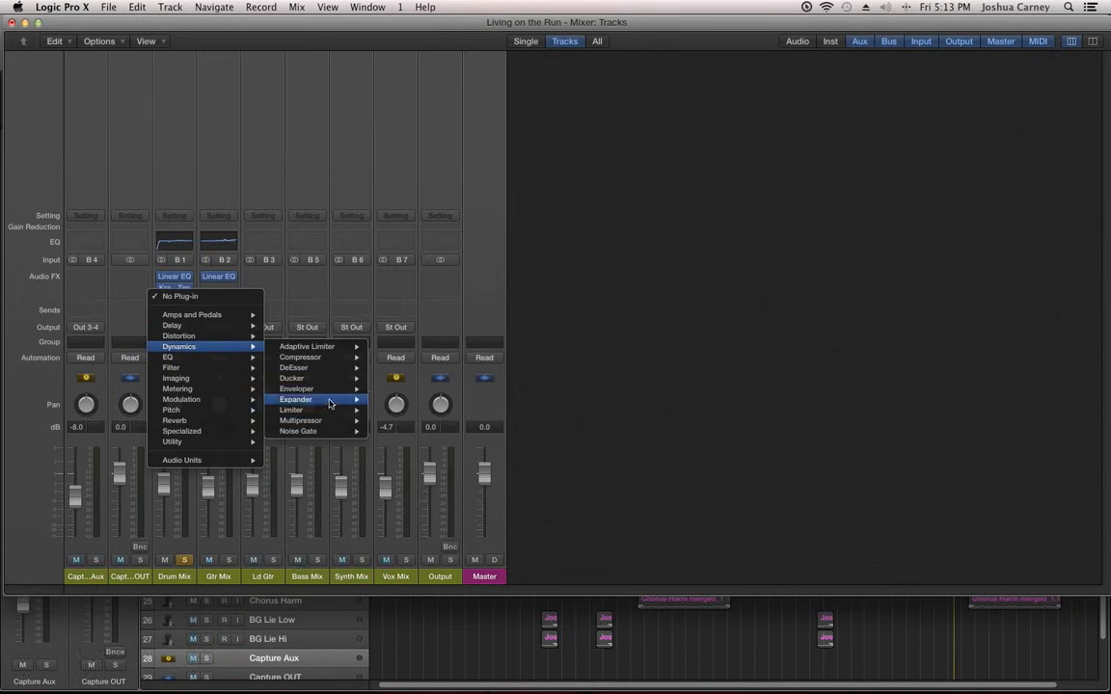
mouse_move(309, 410)
left_click(394, 410)
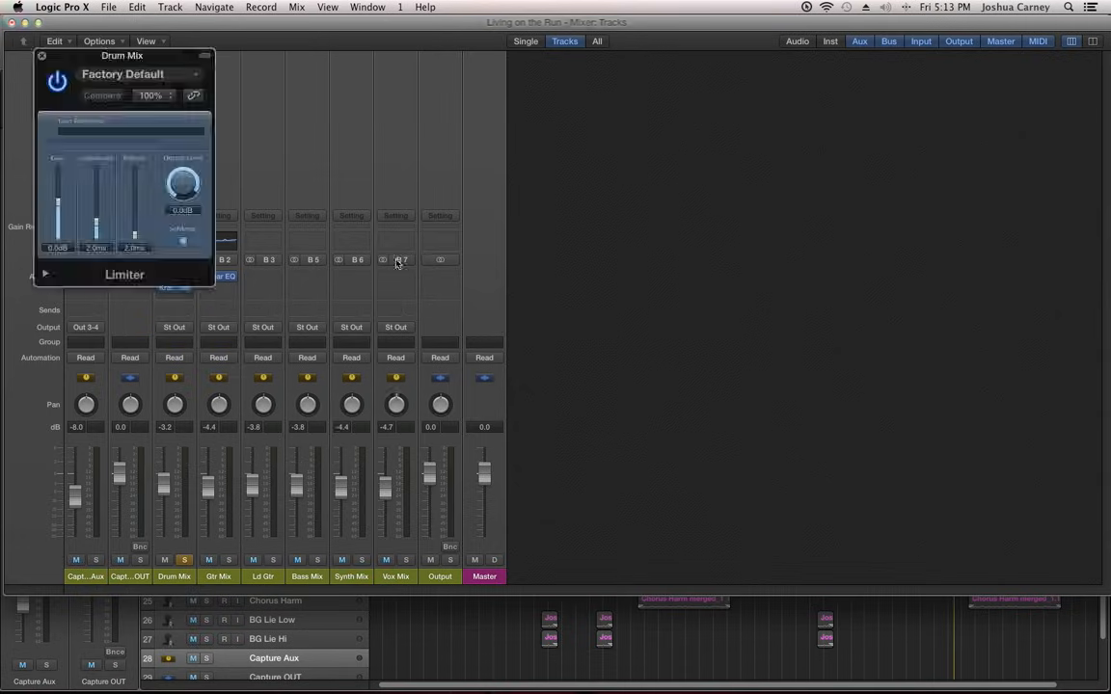
left_click(183, 241)
key("space")
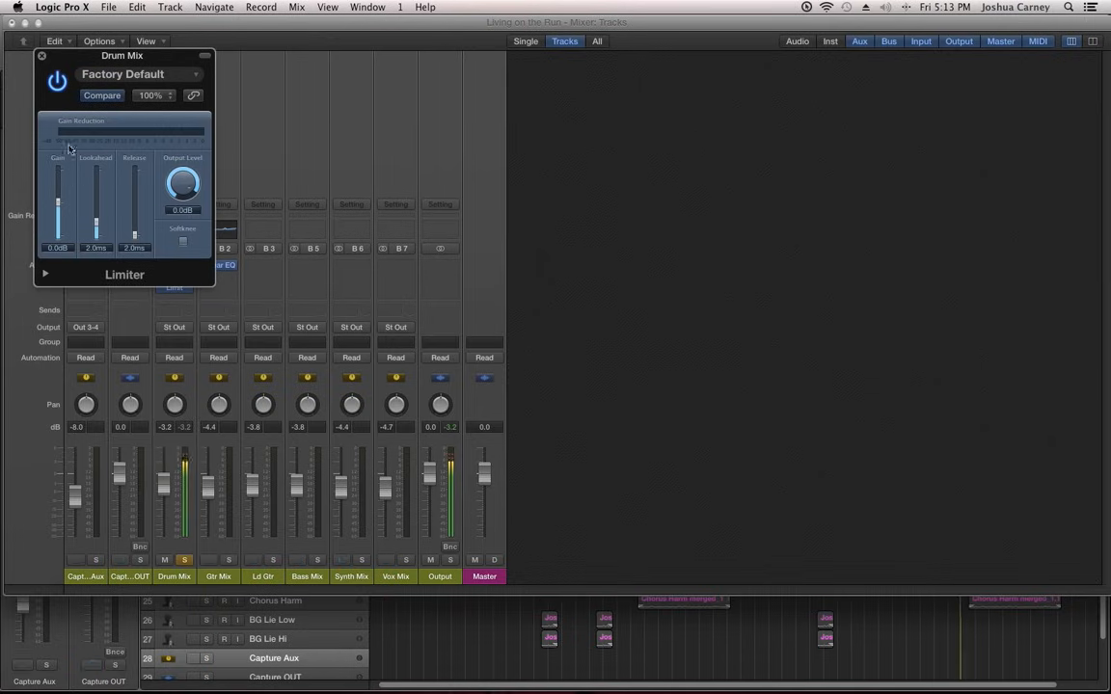
Close the Limiter window, raise the Drum Mix fader to -2.3 dB and take Drum Mix out of solo
left_click(41, 56)
left_click_drag(167, 488, 167, 484)
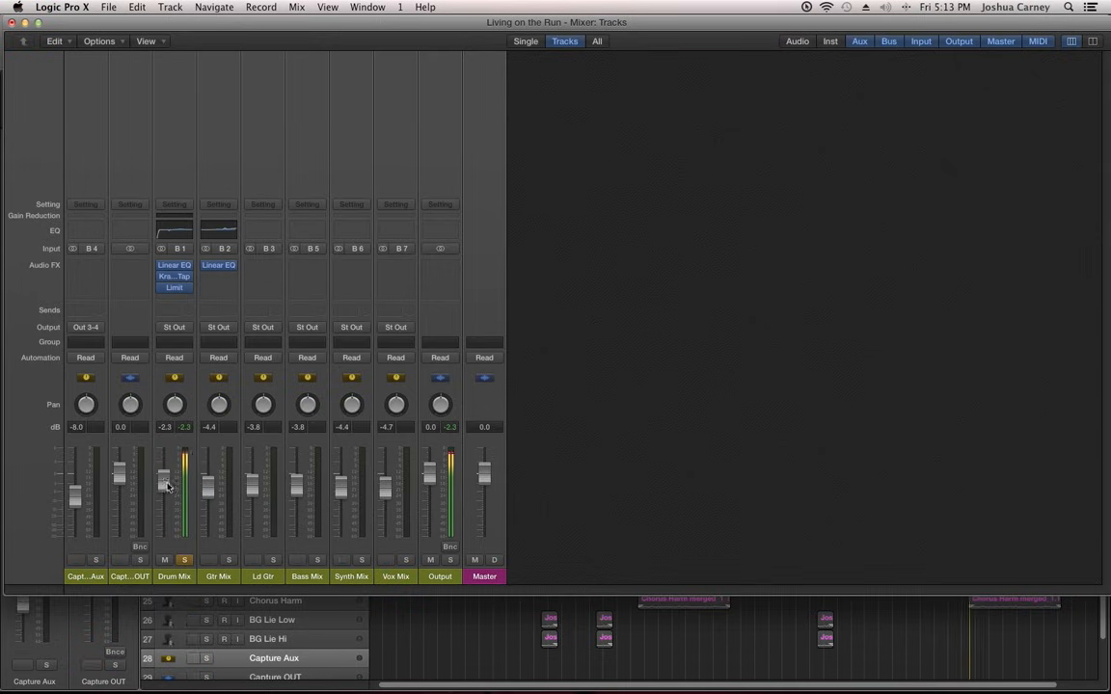
left_click(184, 560)
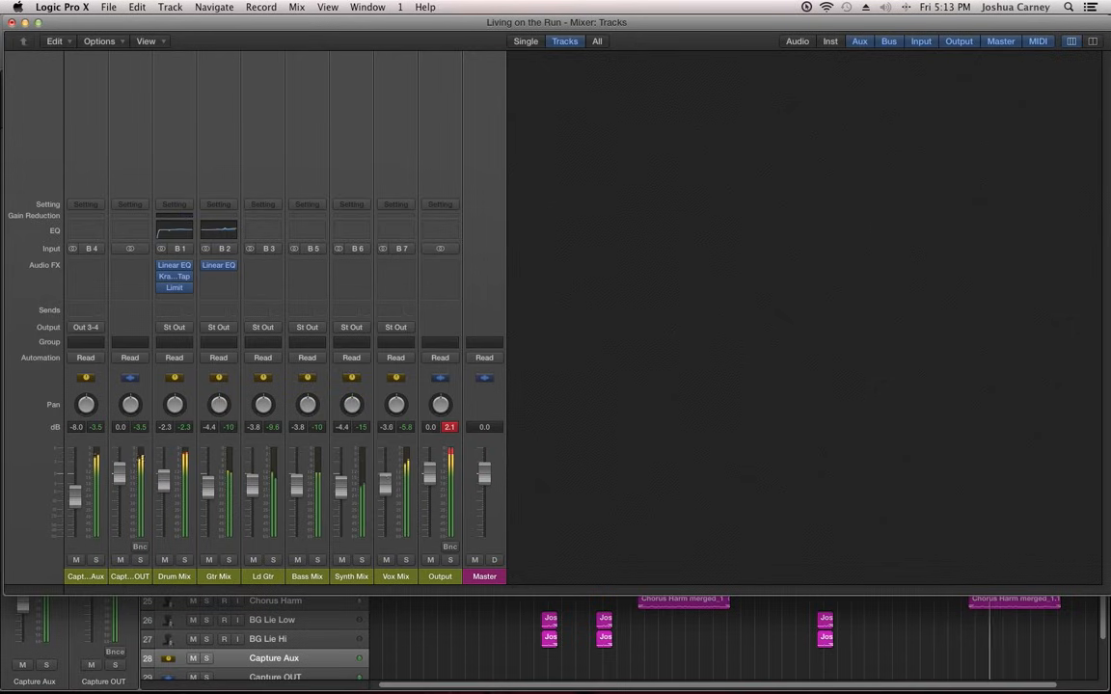
Insert a stereo Compressor from the Dynamics plug-ins on the Vox Mix strip
left_click(396, 265)
mouse_move(405, 312)
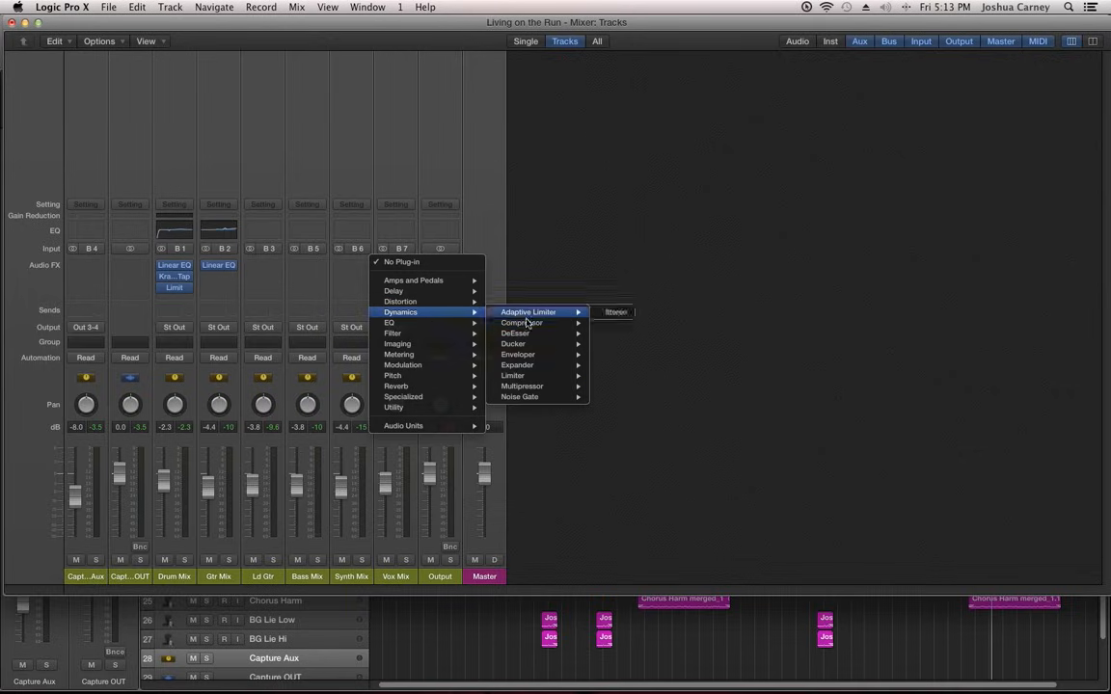
mouse_move(540, 323)
left_click(608, 326)
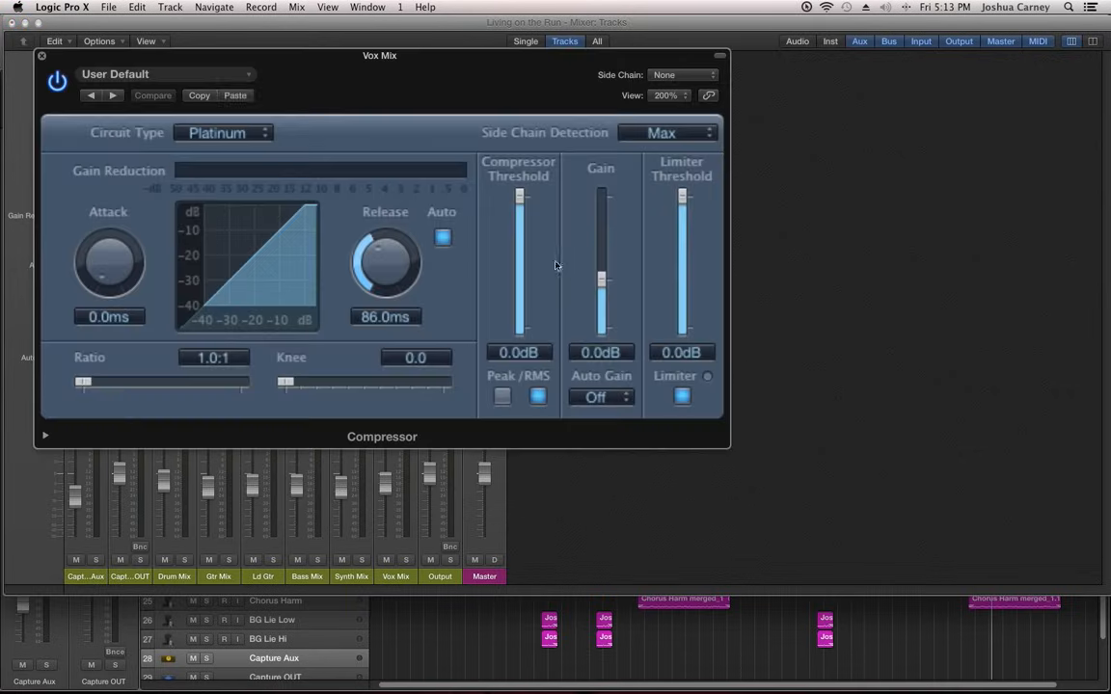
Set the Vox Mix Compressor to a 2.1:1 ratio and 1.5 dB gain with a slightly lowered threshold, and close it
left_click_drag(90, 390, 116, 386)
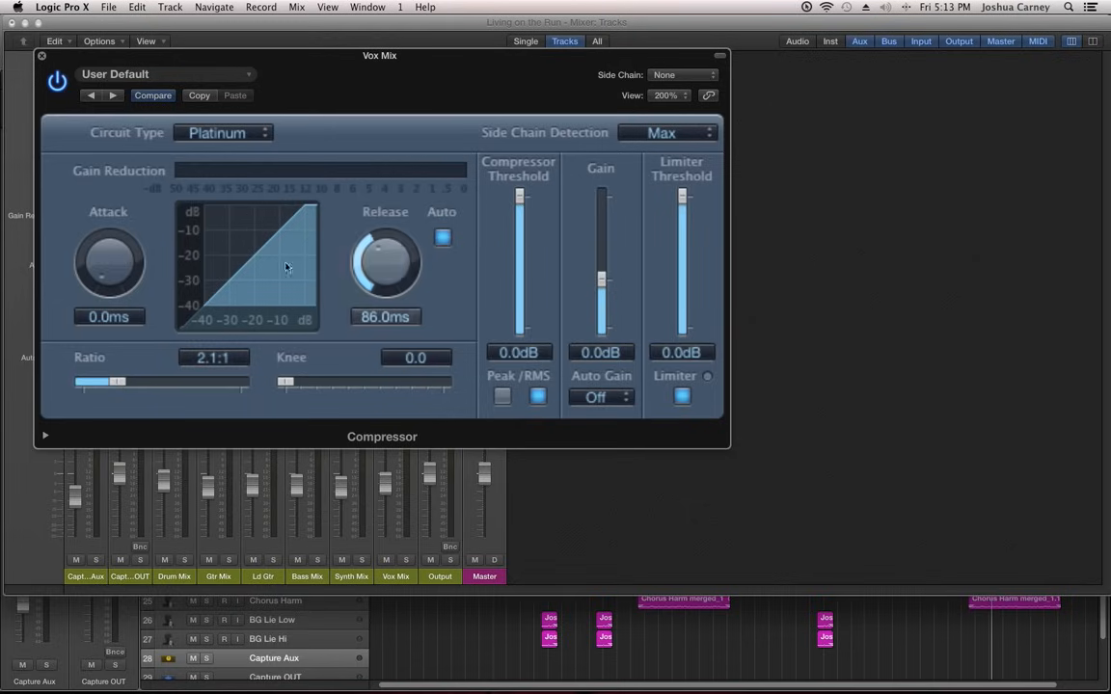
left_click_drag(521, 199, 524, 213)
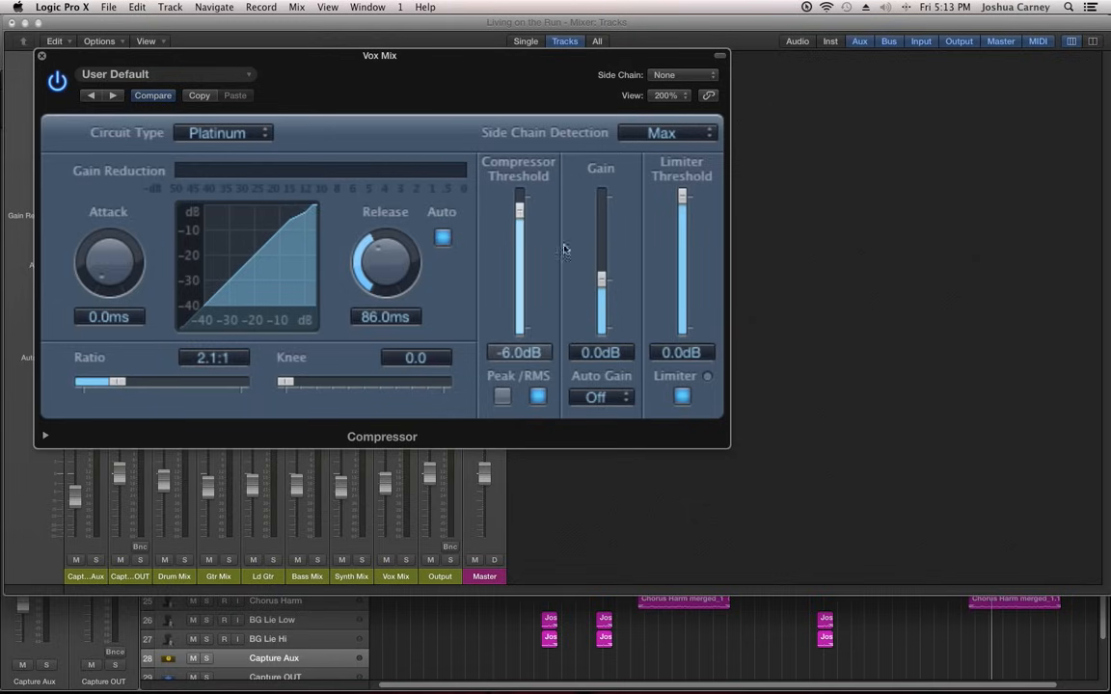
left_click_drag(601, 280, 601, 276)
left_click_drag(519, 212, 519, 204)
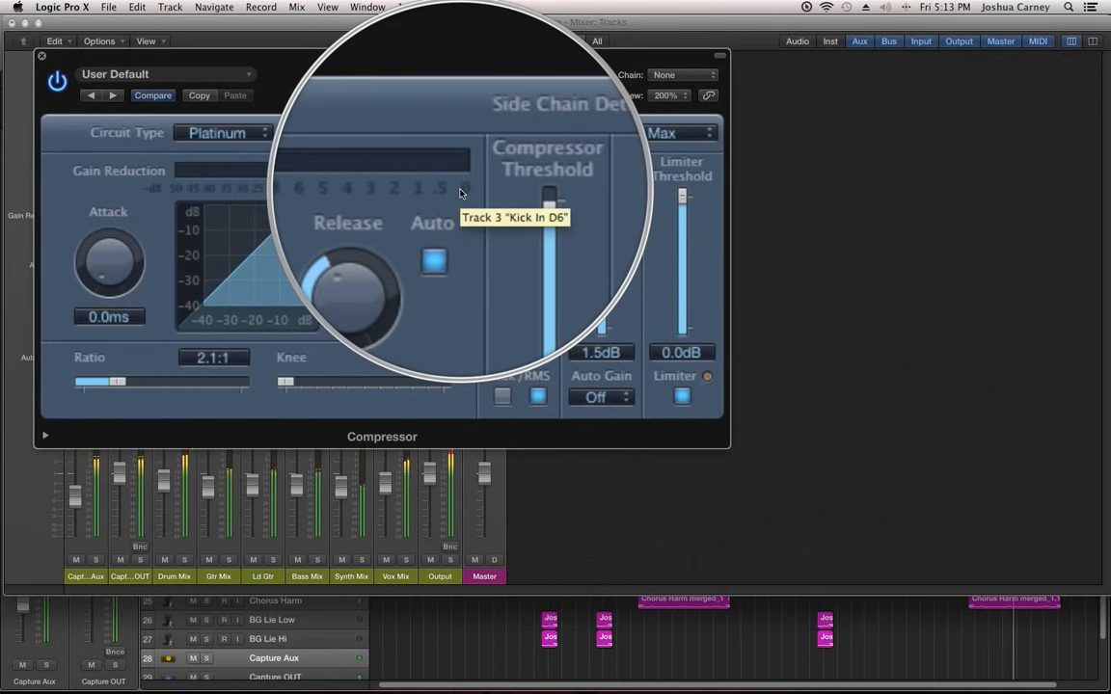
left_click(42, 57)
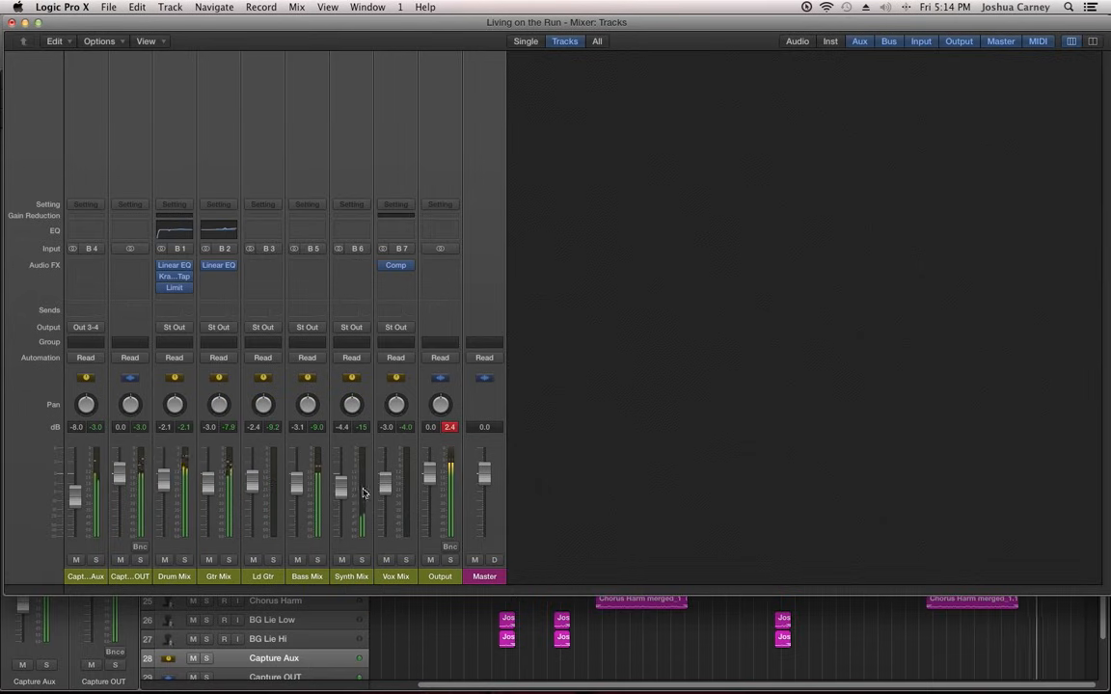
Stop playback, highlight the submix strips from Drum Mix through Vox Mix, and clear the selection
key("space")
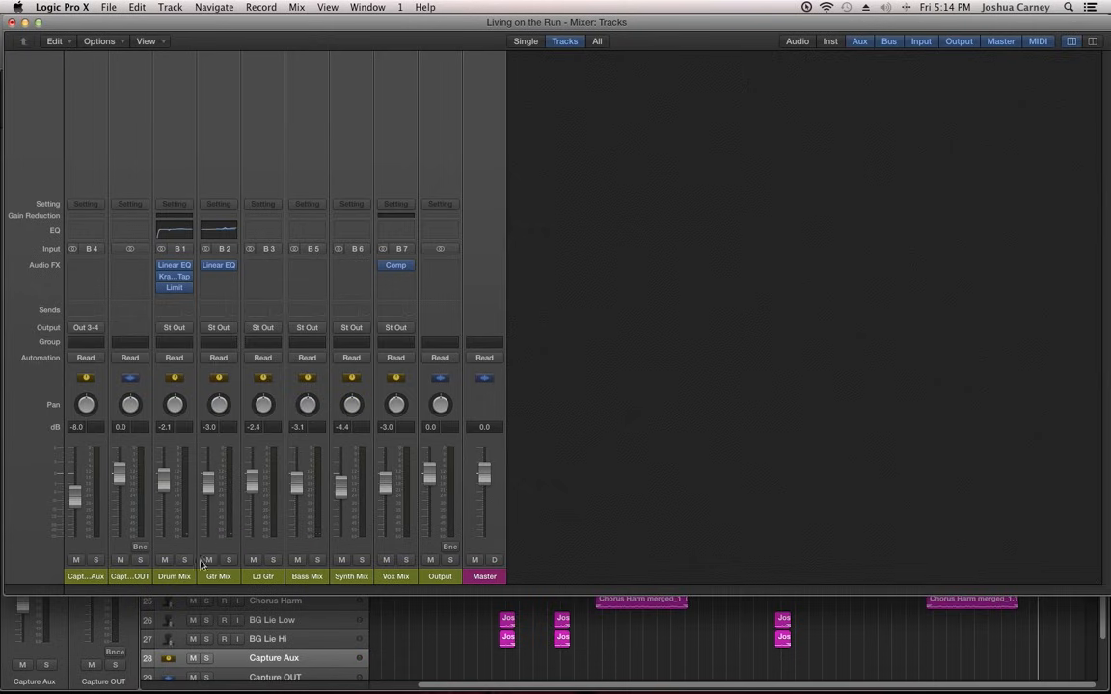
left_click_drag(201, 577, 380, 575)
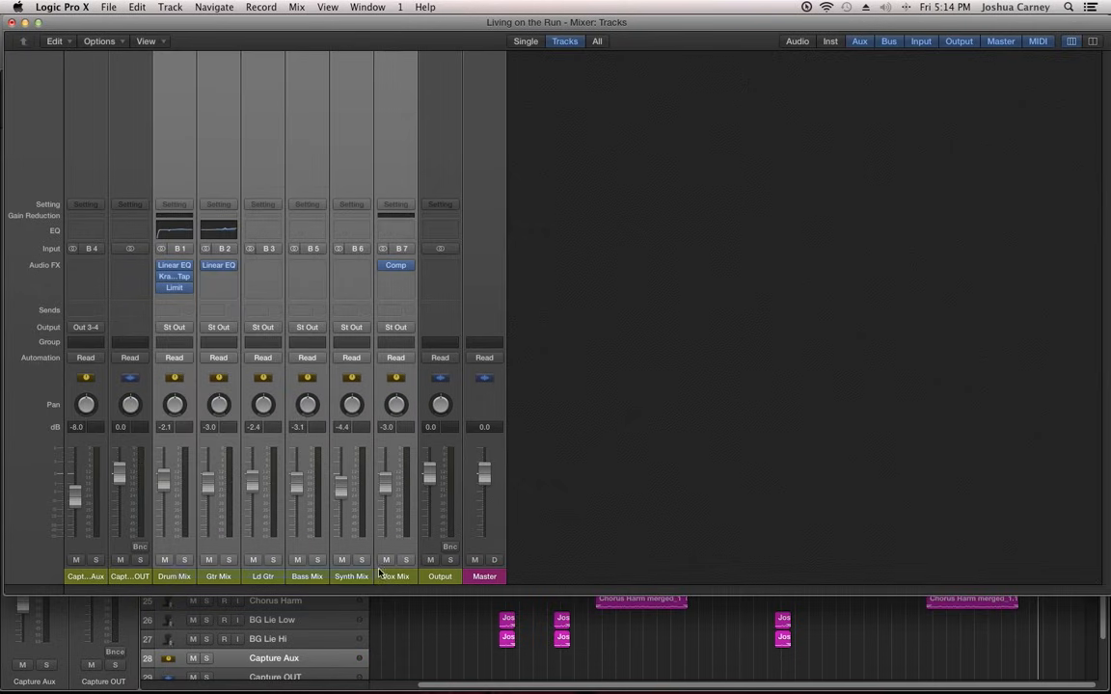
left_click(531, 438)
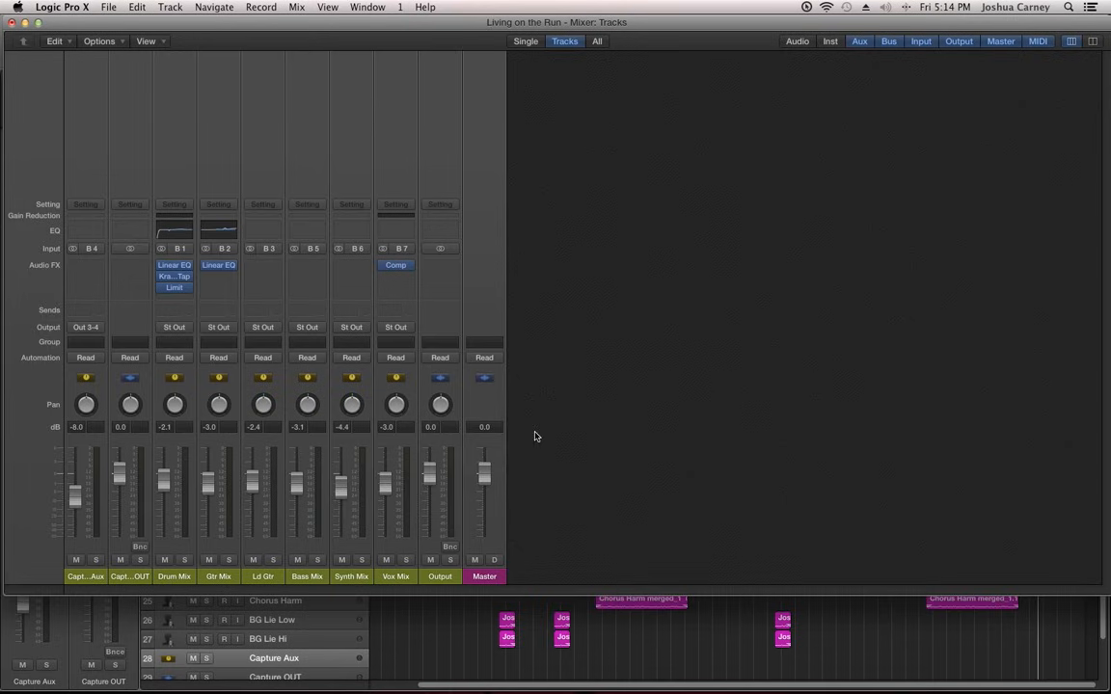
Review the Limiter and Kramer Tape settings on the Drum Mix strip, closing each plug-in window after viewing it
left_click(174, 288)
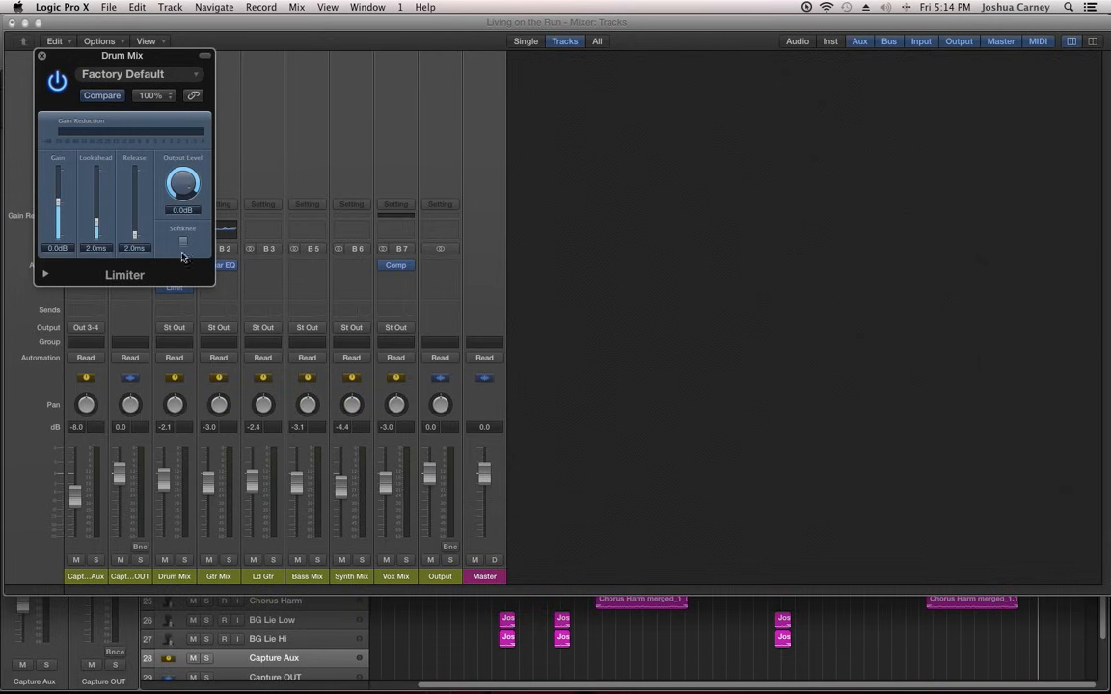
left_click(42, 57)
left_click(175, 278)
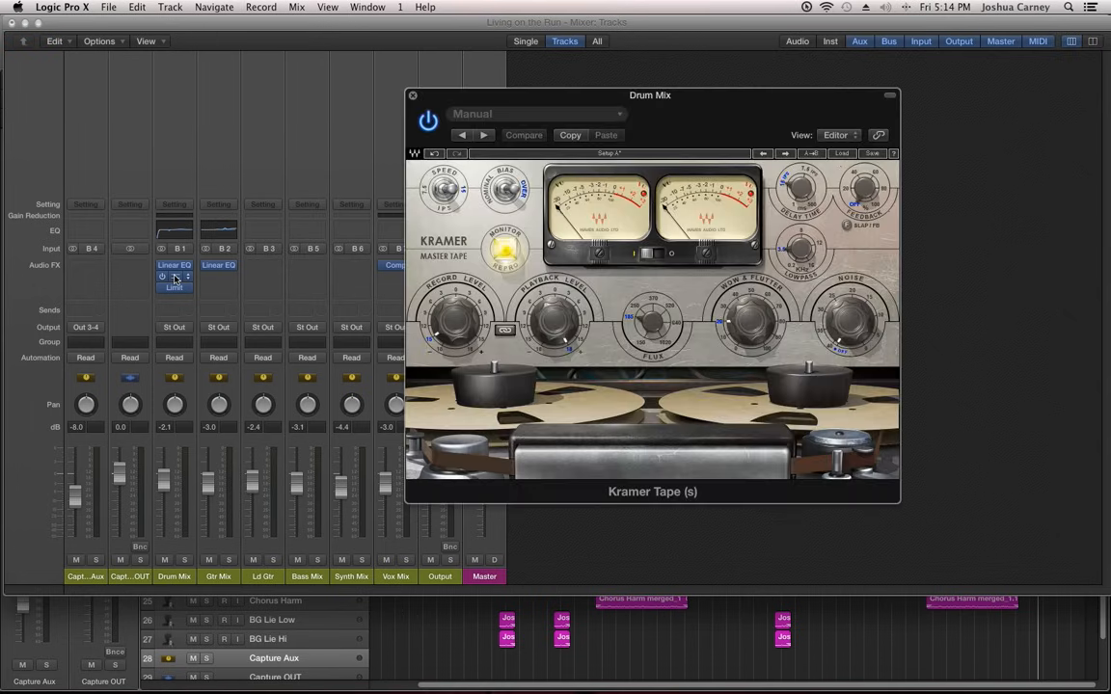
left_click_drag(492, 103, 526, 91)
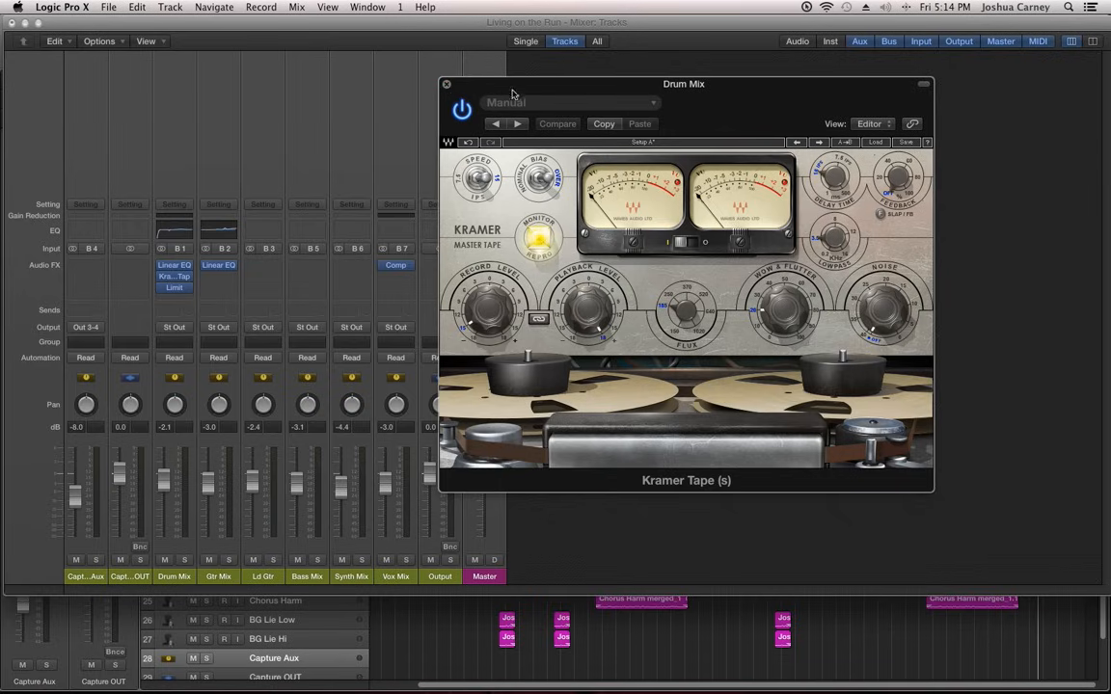
left_click(446, 86)
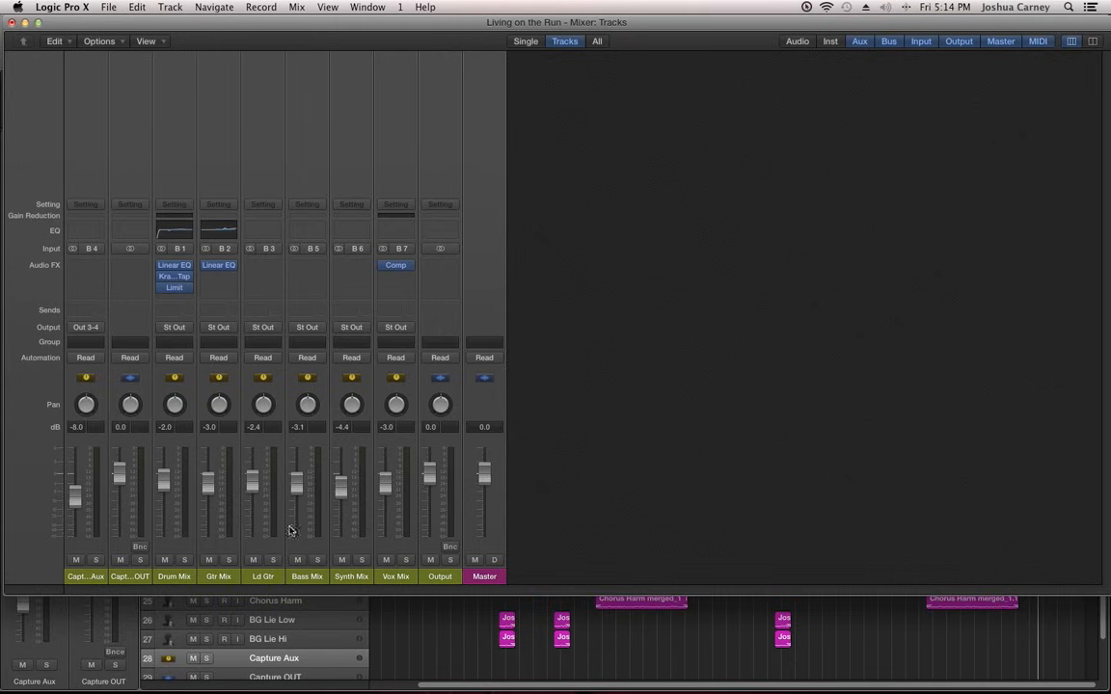
left_click_drag(186, 583, 388, 577)
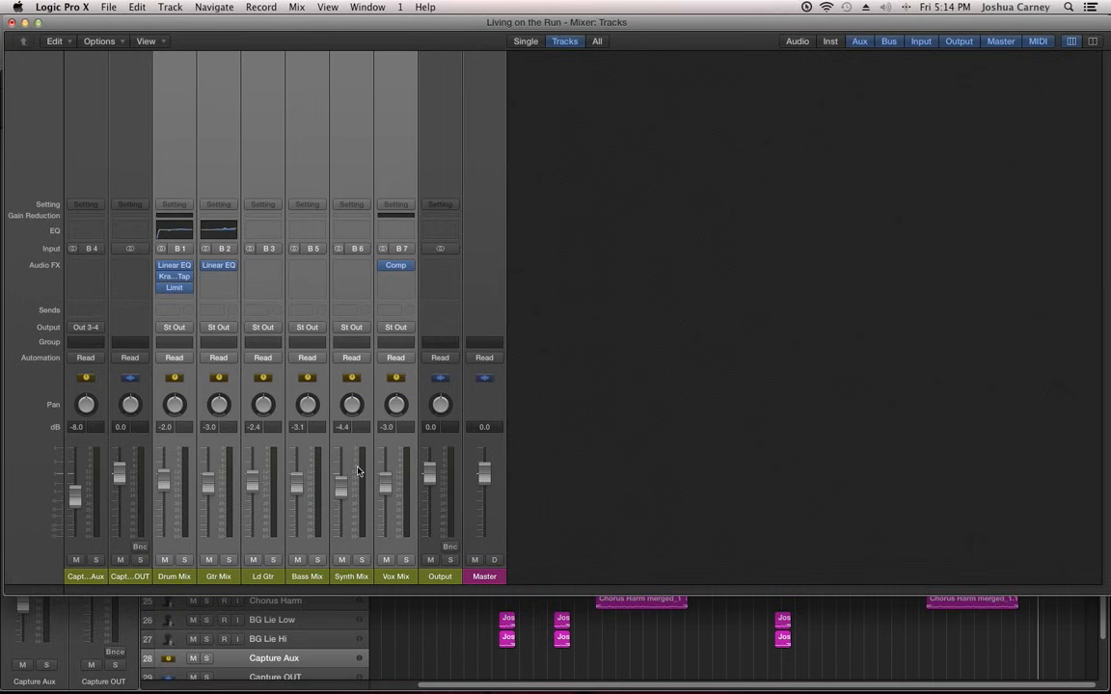
left_click(617, 365)
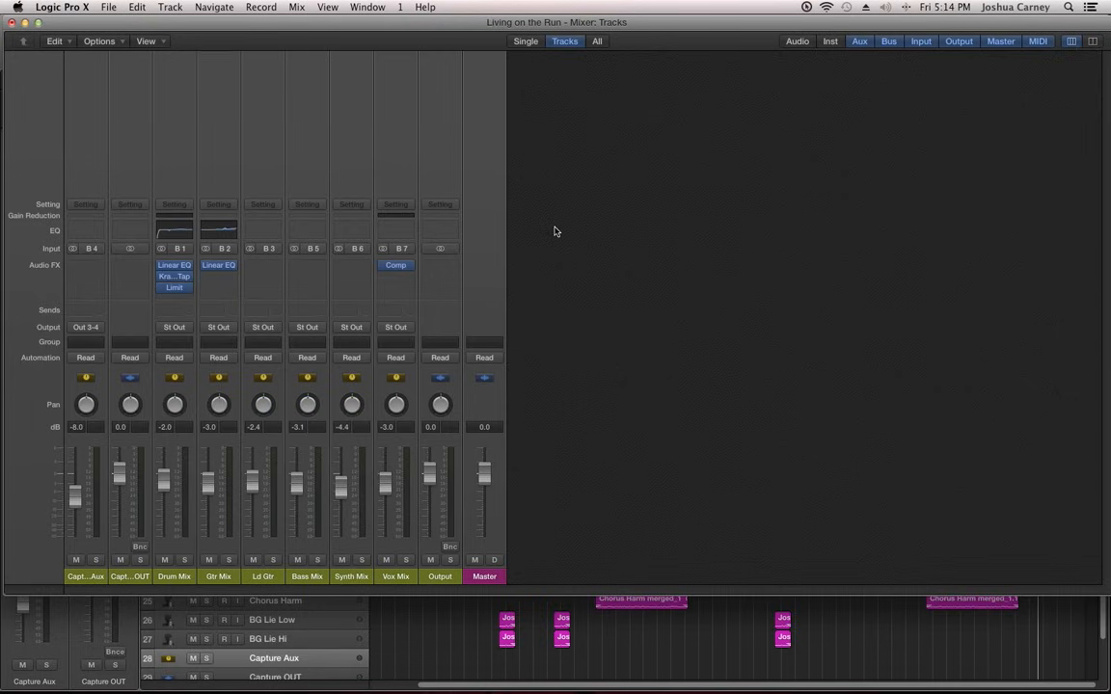